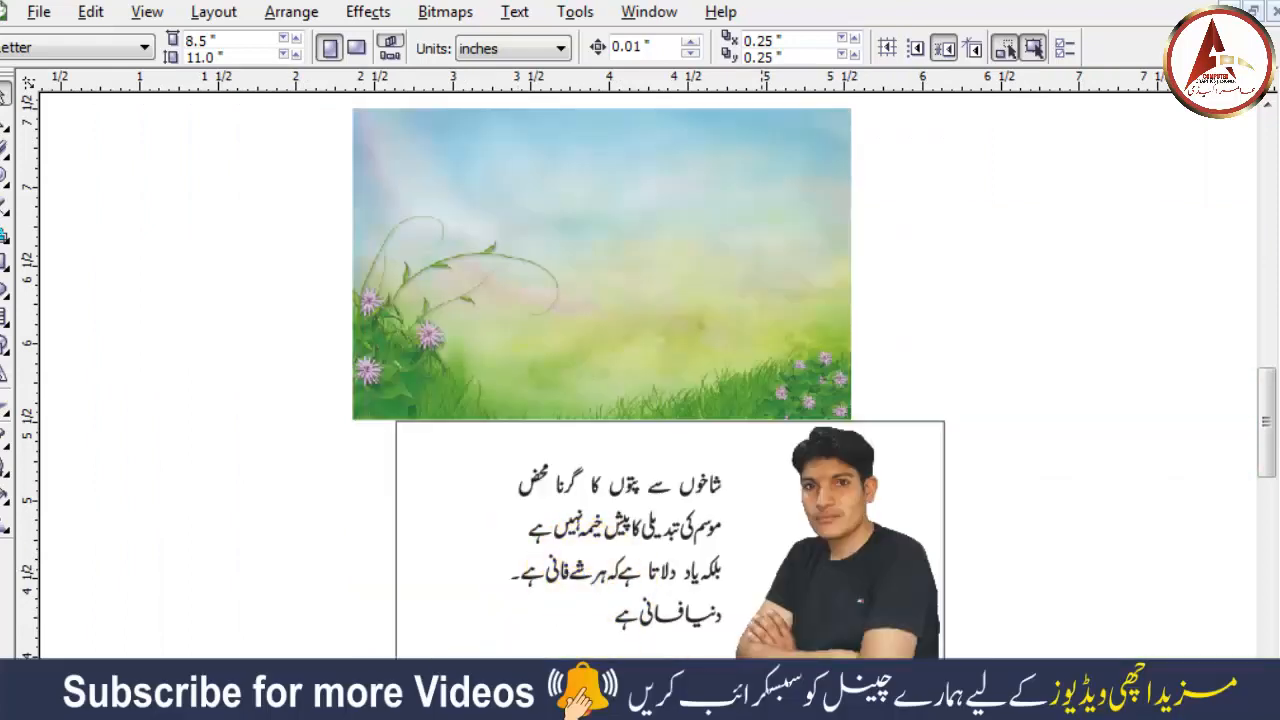
- Ungroup the card layout and move the man's photo out of the frame to the empty area on its right
scroll(640, 376, right, 3)
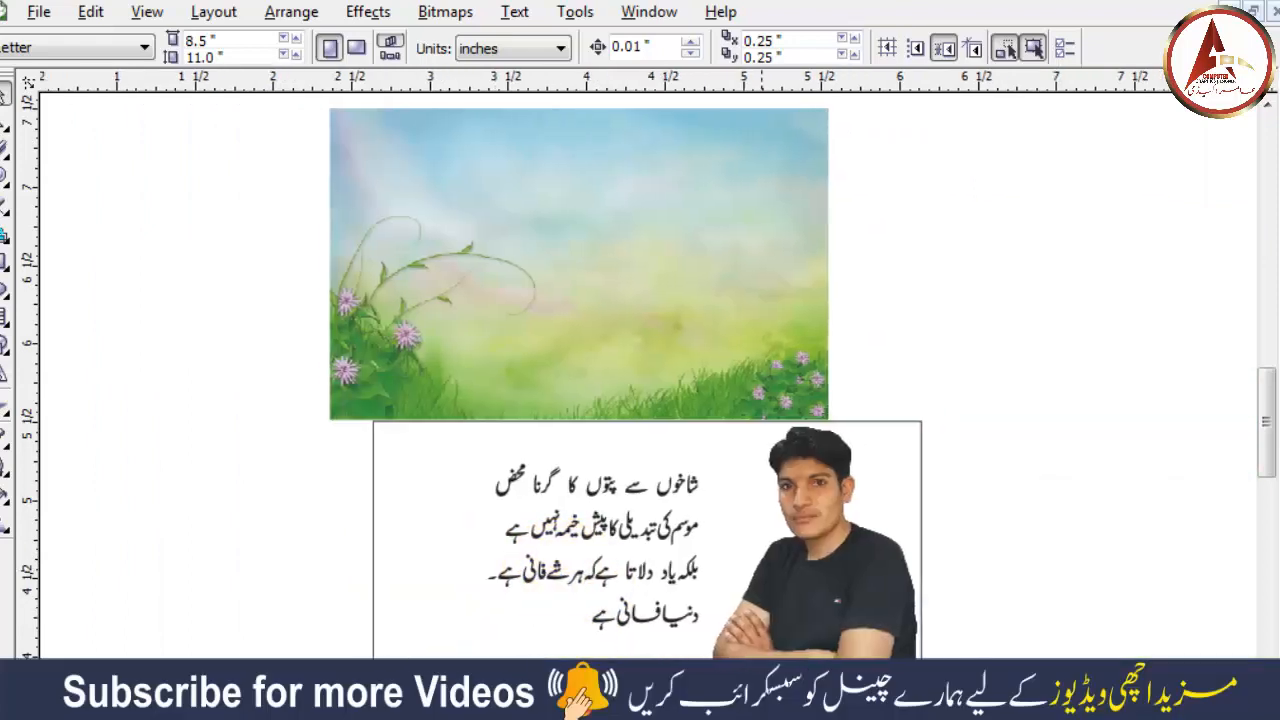
click(782, 505)
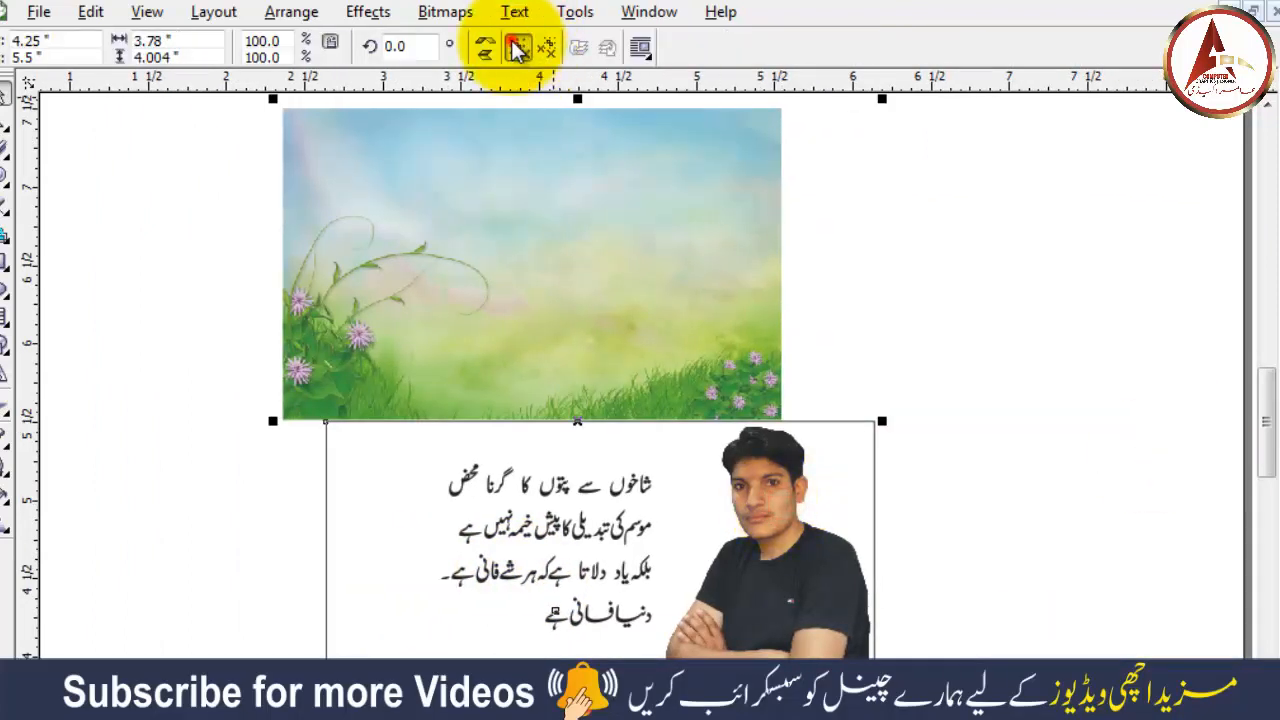
click(514, 43)
click(882, 406)
drag(807, 545, 1054, 323)
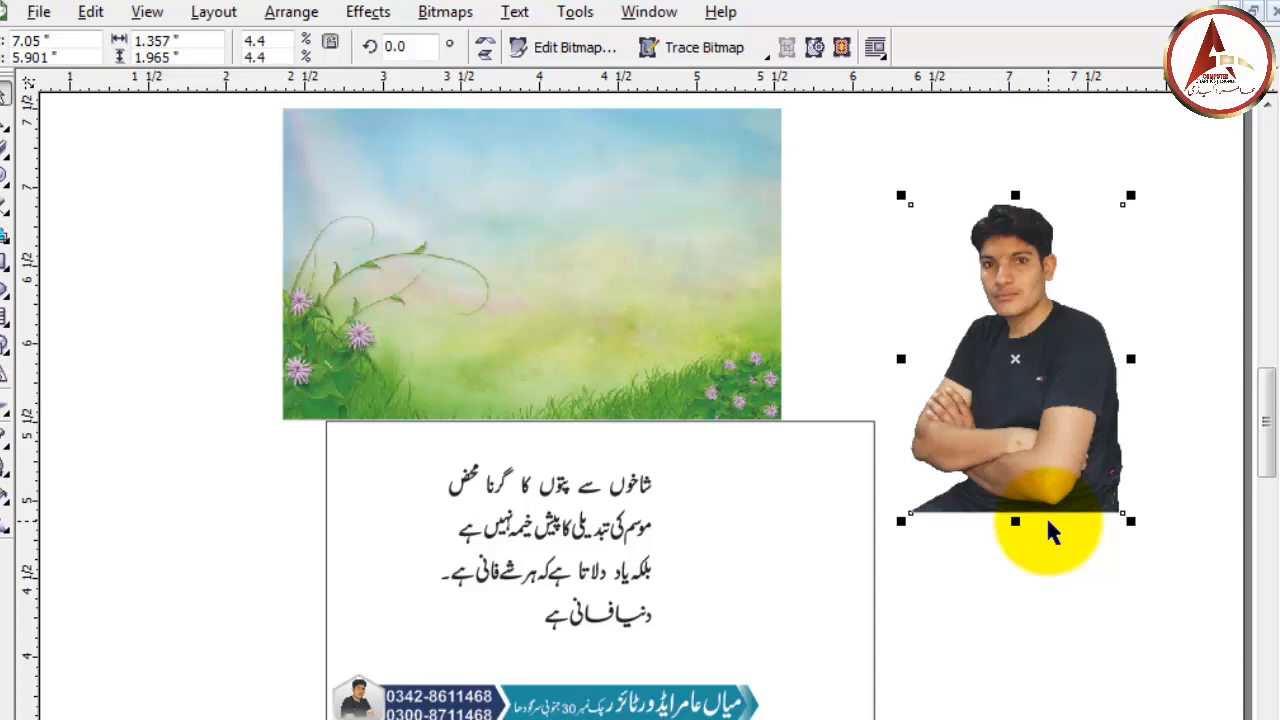
drag(1030, 376, 1048, 399)
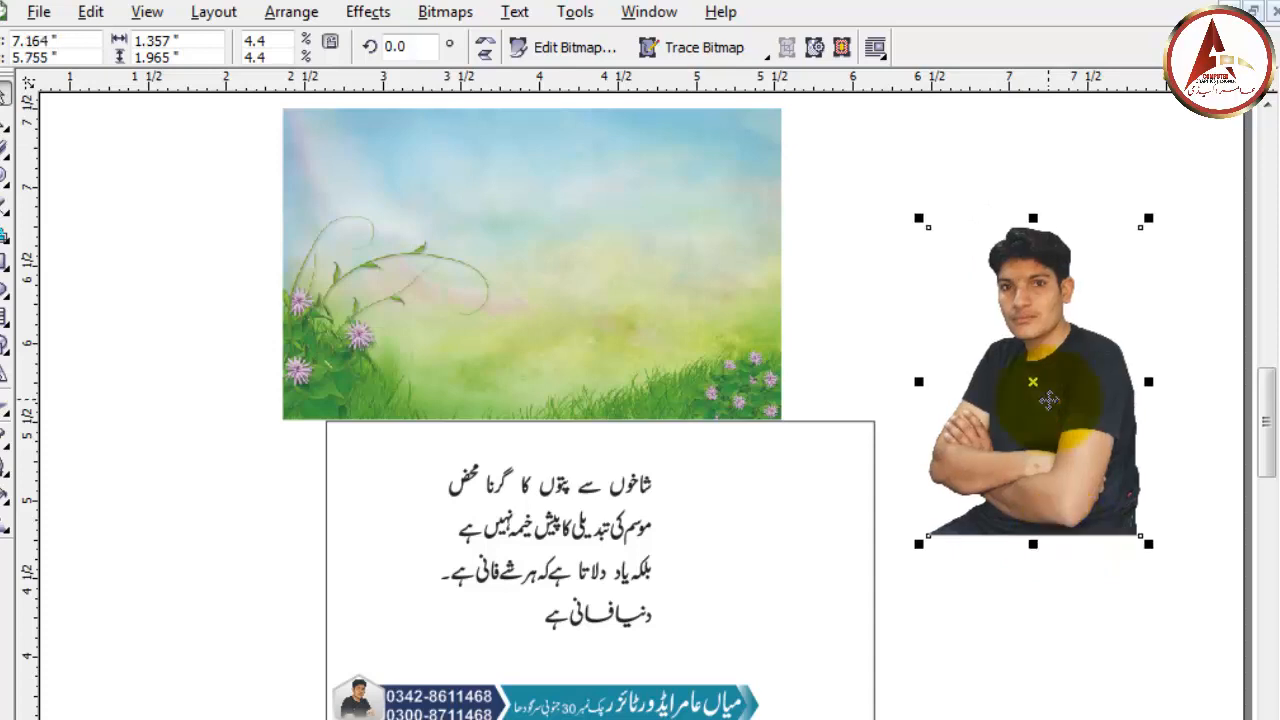
drag(1048, 399, 1019, 575)
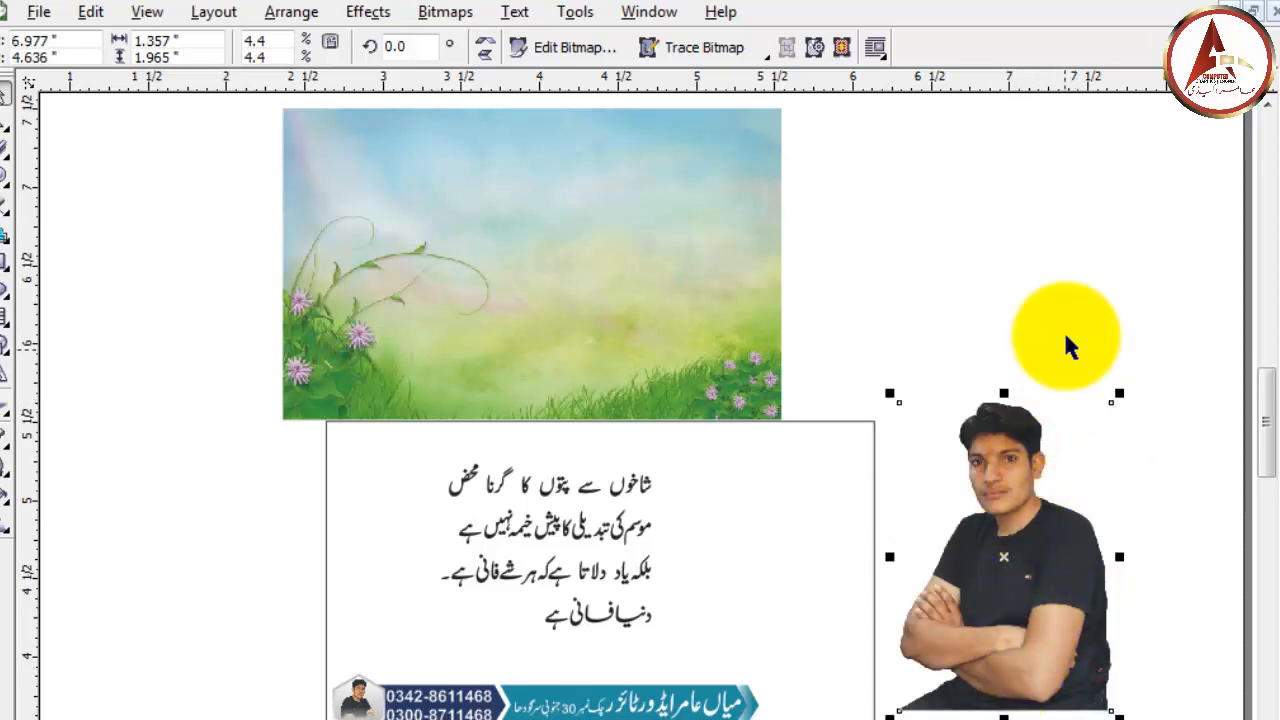
- Move the flower landscape image farther left, keeping it above the text frame
click(1037, 272)
click(620, 263)
drag(634, 270, 519, 274)
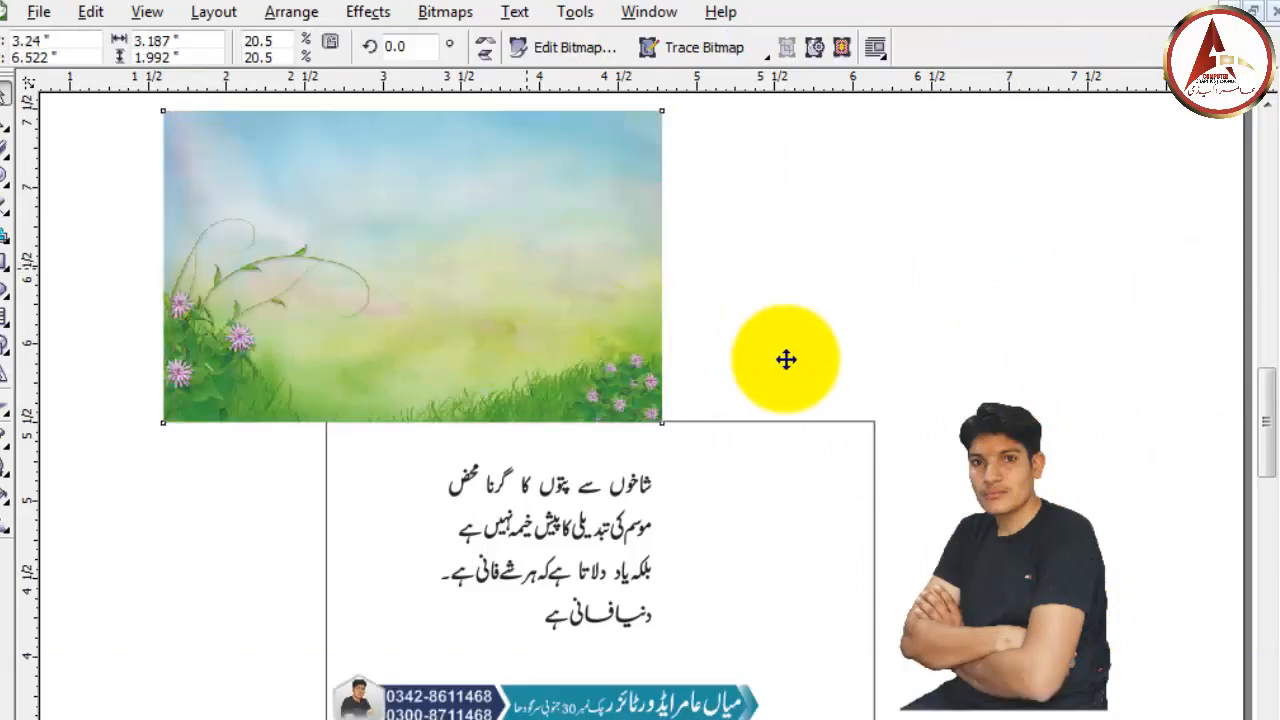
click(788, 360)
click(271, 445)
click(448, 700)
drag(450, 705, 718, 298)
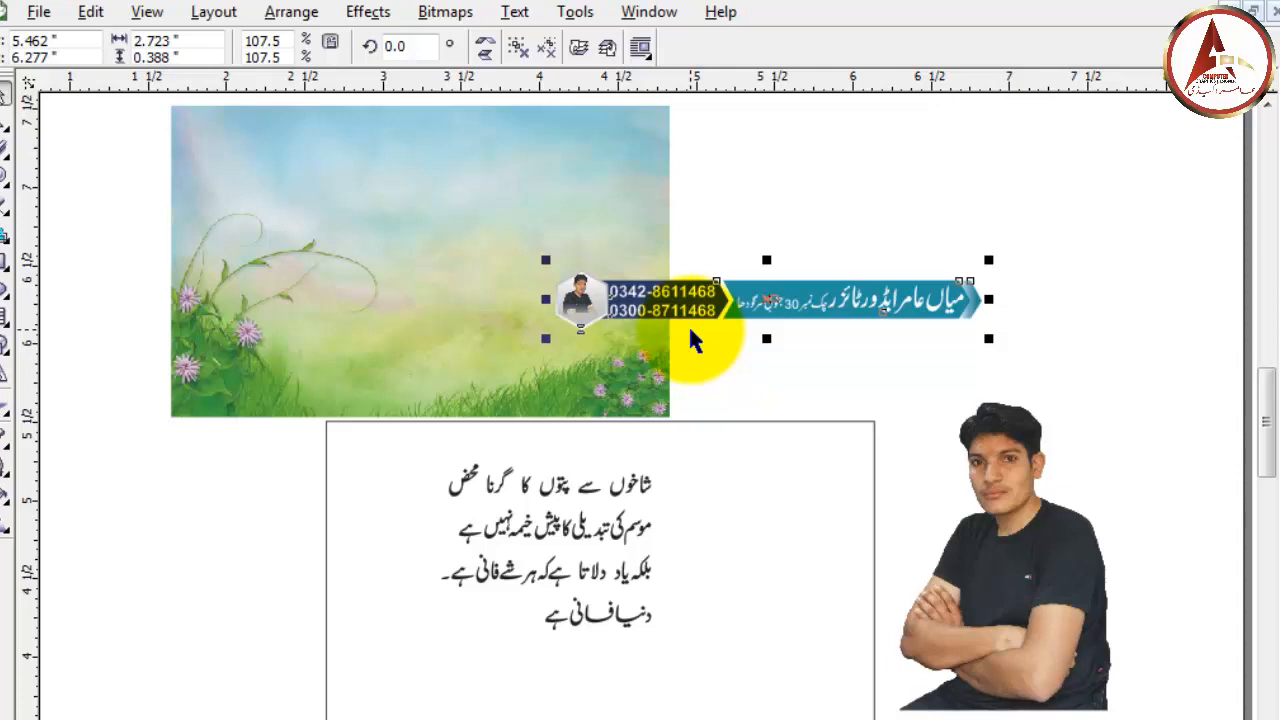
click(689, 330)
key(ctrl+z)
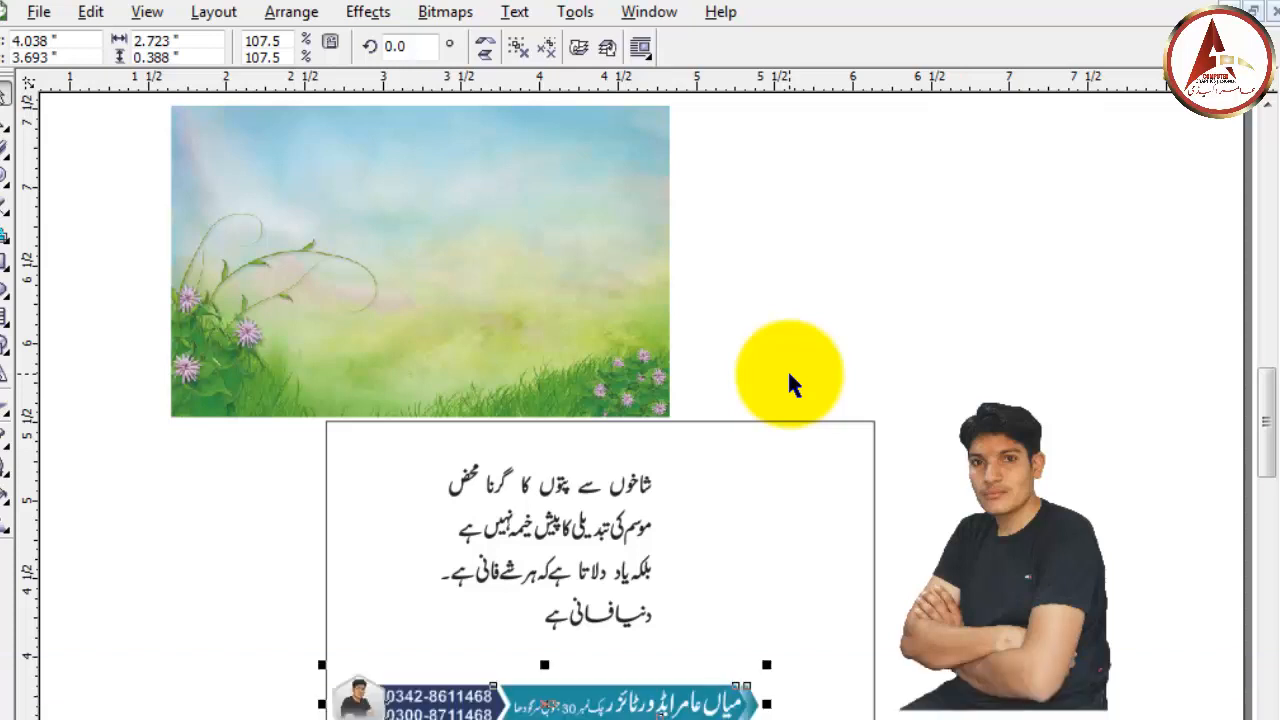
click(790, 383)
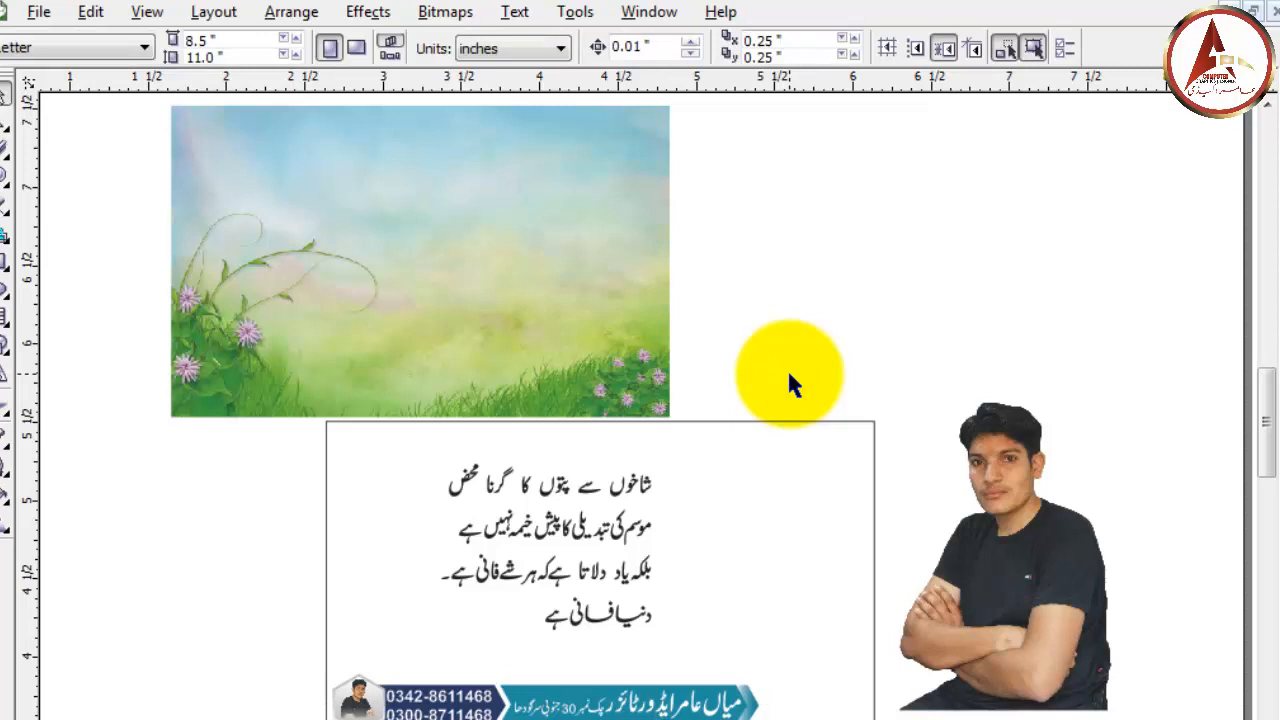
- Remove the old rectangular frame around the Urdu verse and the contact banner
drag(855, 440, 924, 232)
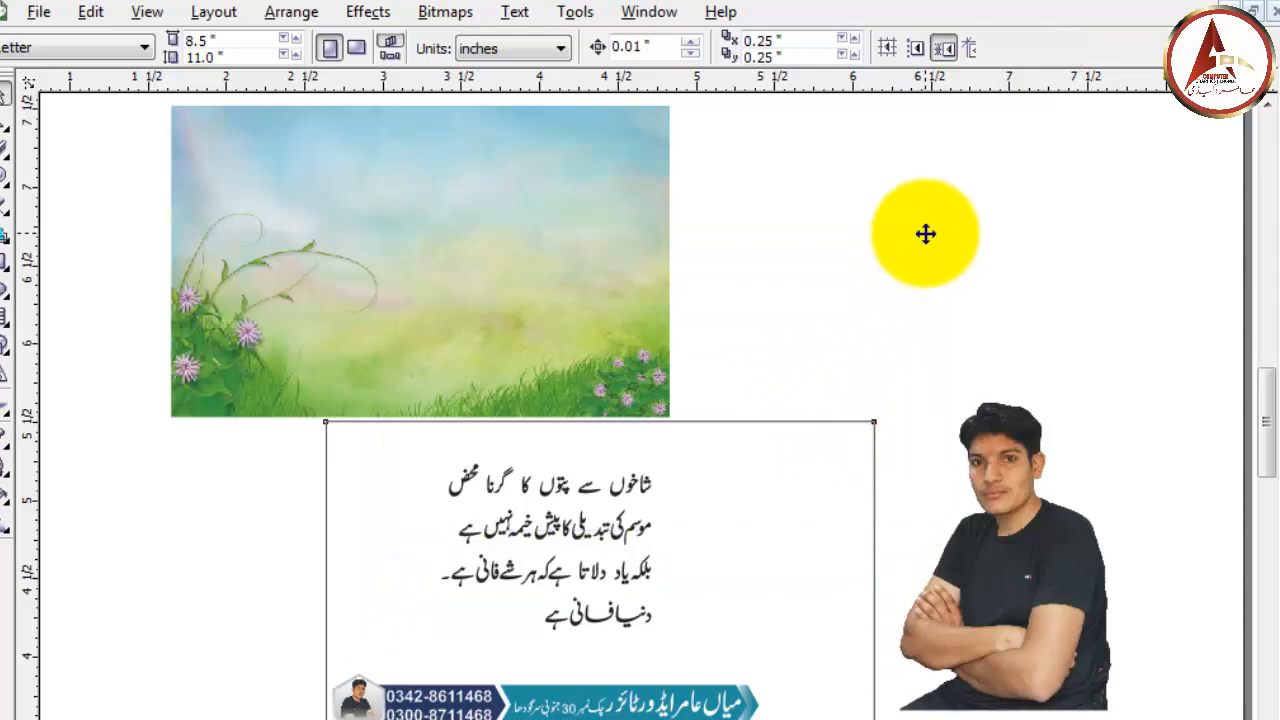
key(ctrl+z)
click(98, 411)
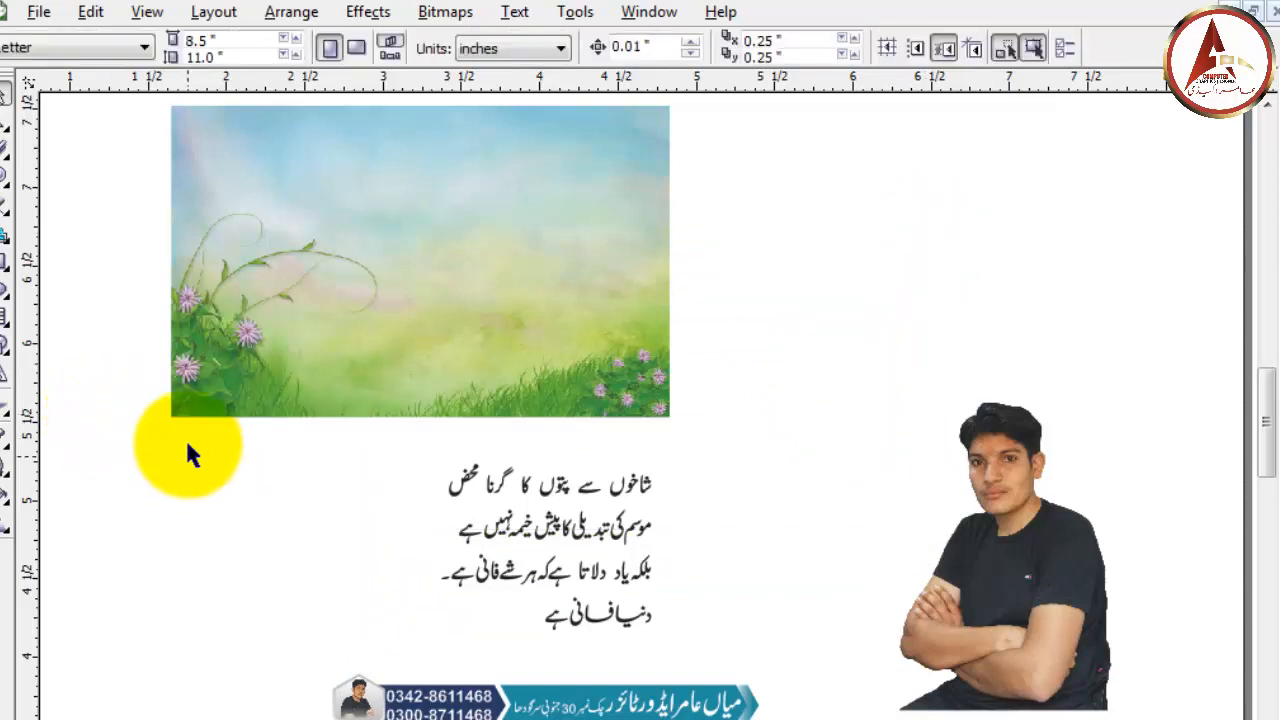
- Draw a rectangle overlapping the landscape image's right edge and set its size to 3.5 by 2 inches
click(8, 263)
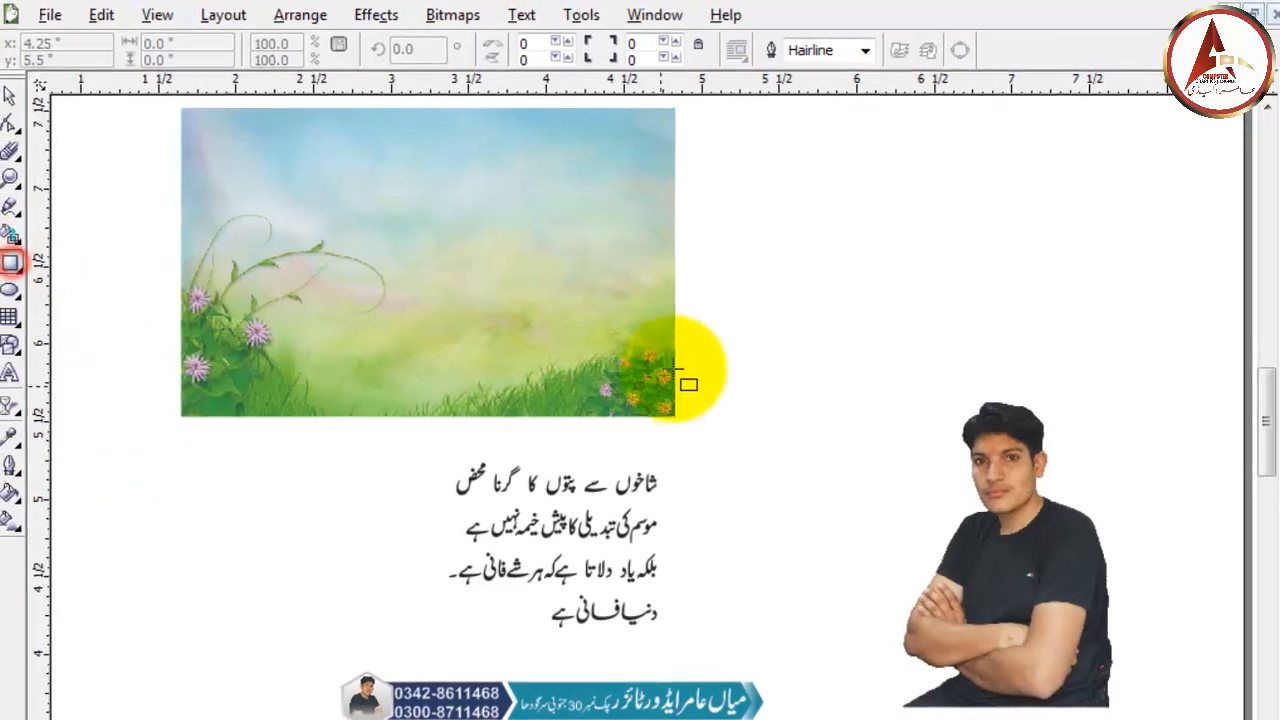
drag(557, 278, 818, 413)
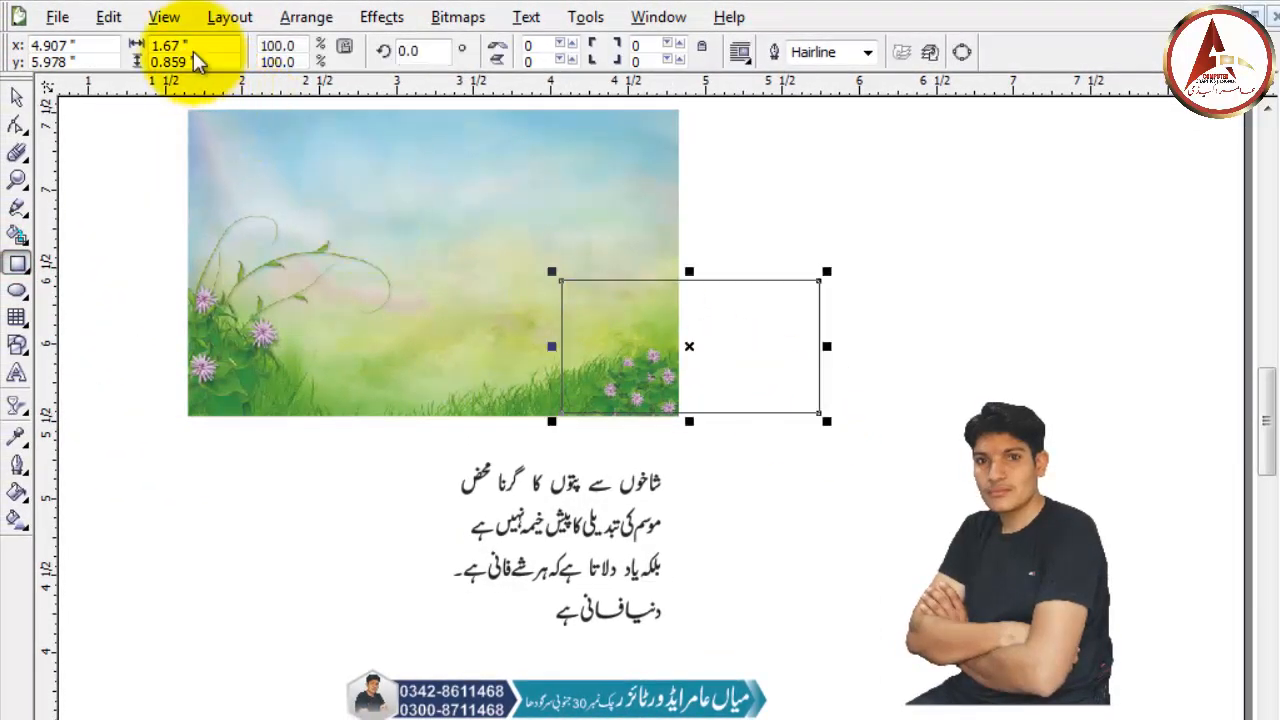
double_click(163, 45)
text(3.5)
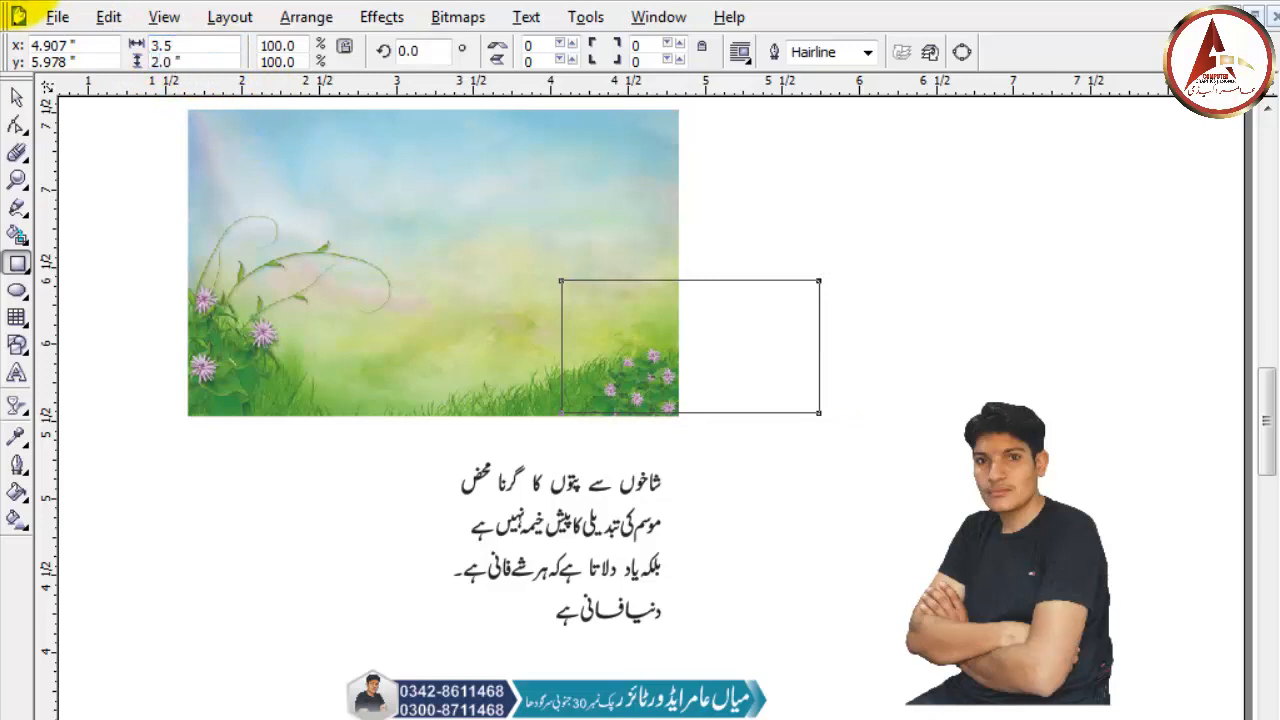
key(Return)
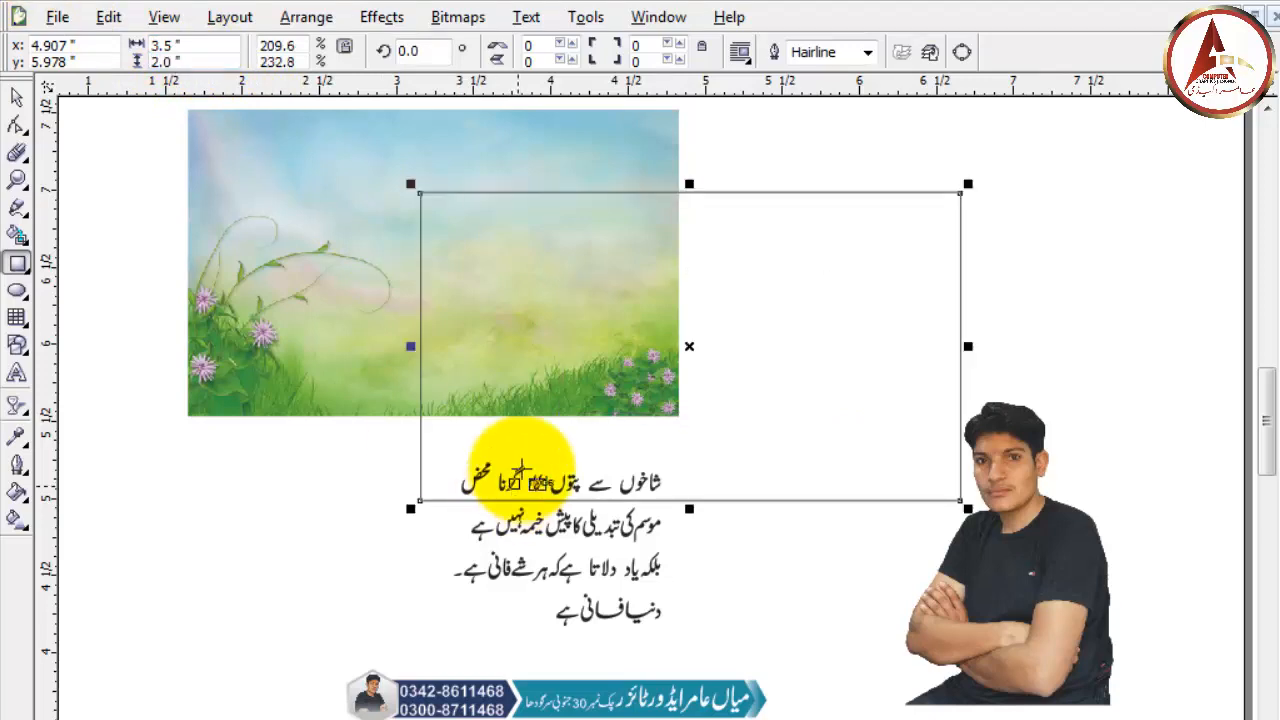
- Position the new rectangle above the Urdu verse, overlapping the landscape image, and give it a white fill
click(16, 97)
drag(783, 286, 683, 260)
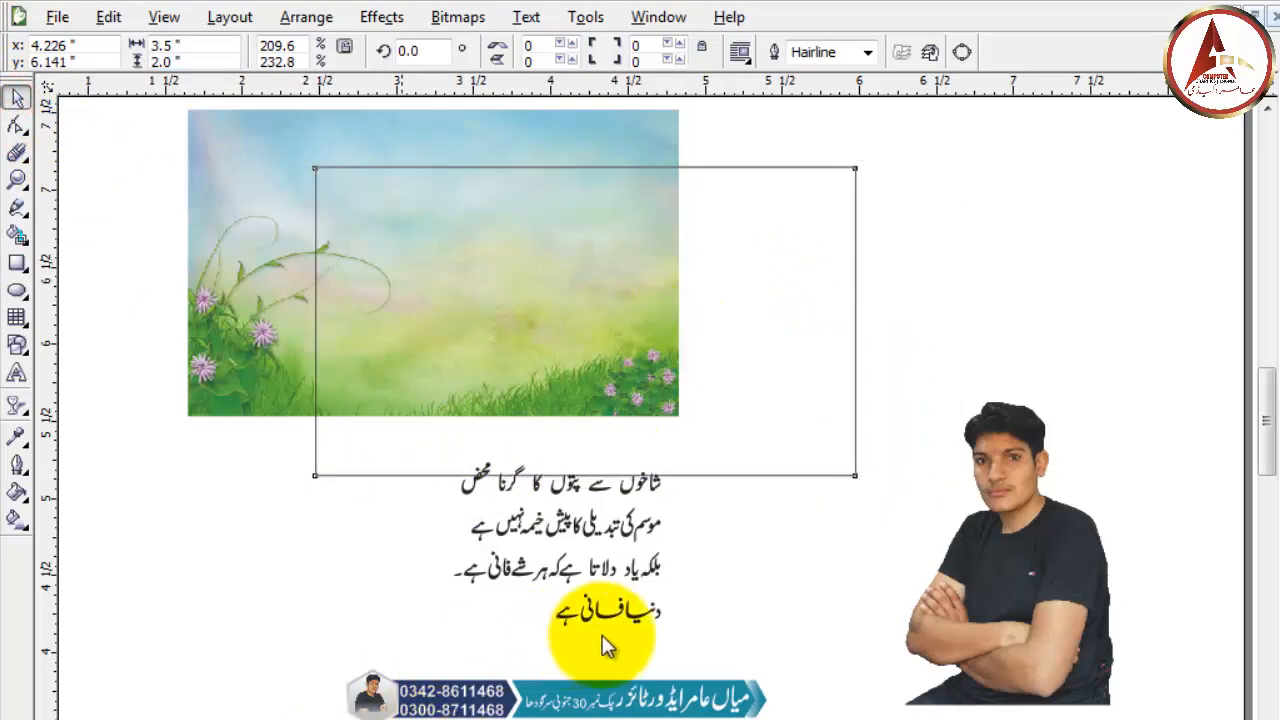
drag(678, 385, 734, 350)
- Align the man's photo with the white rectangle's right edge and PowerClip it inside the rectangle
drag(1057, 590, 840, 324)
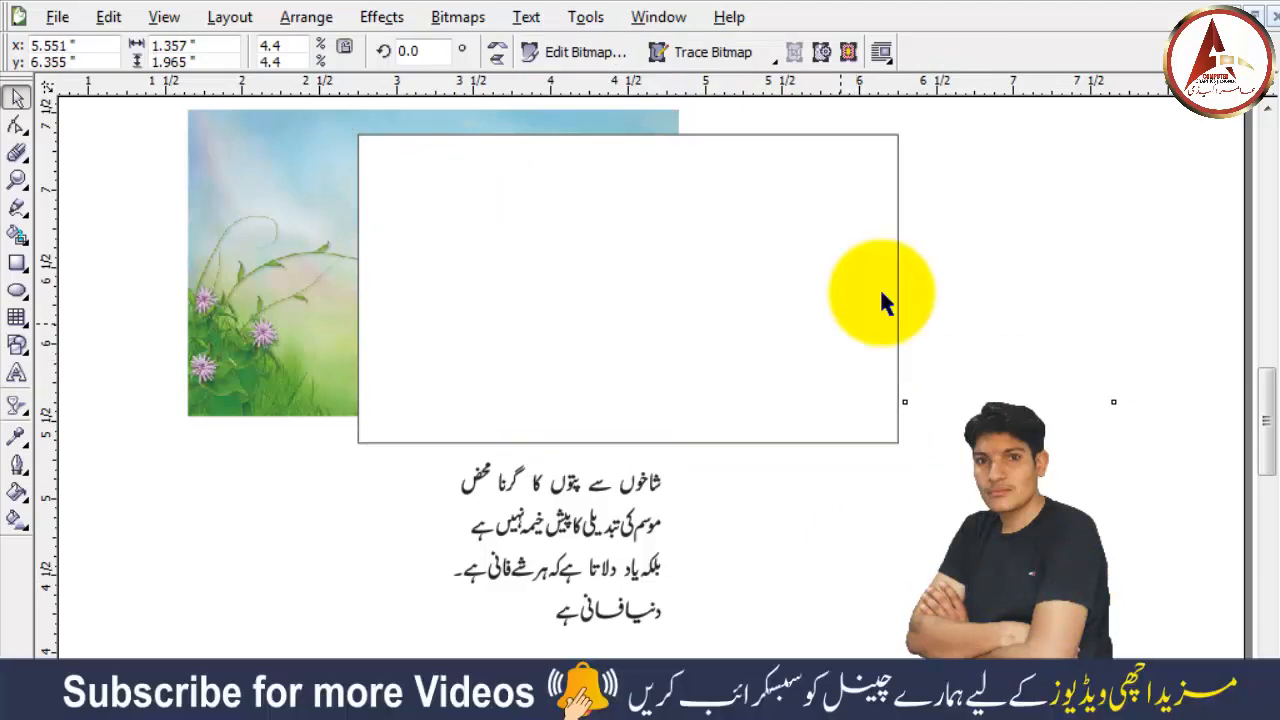
click(880, 291)
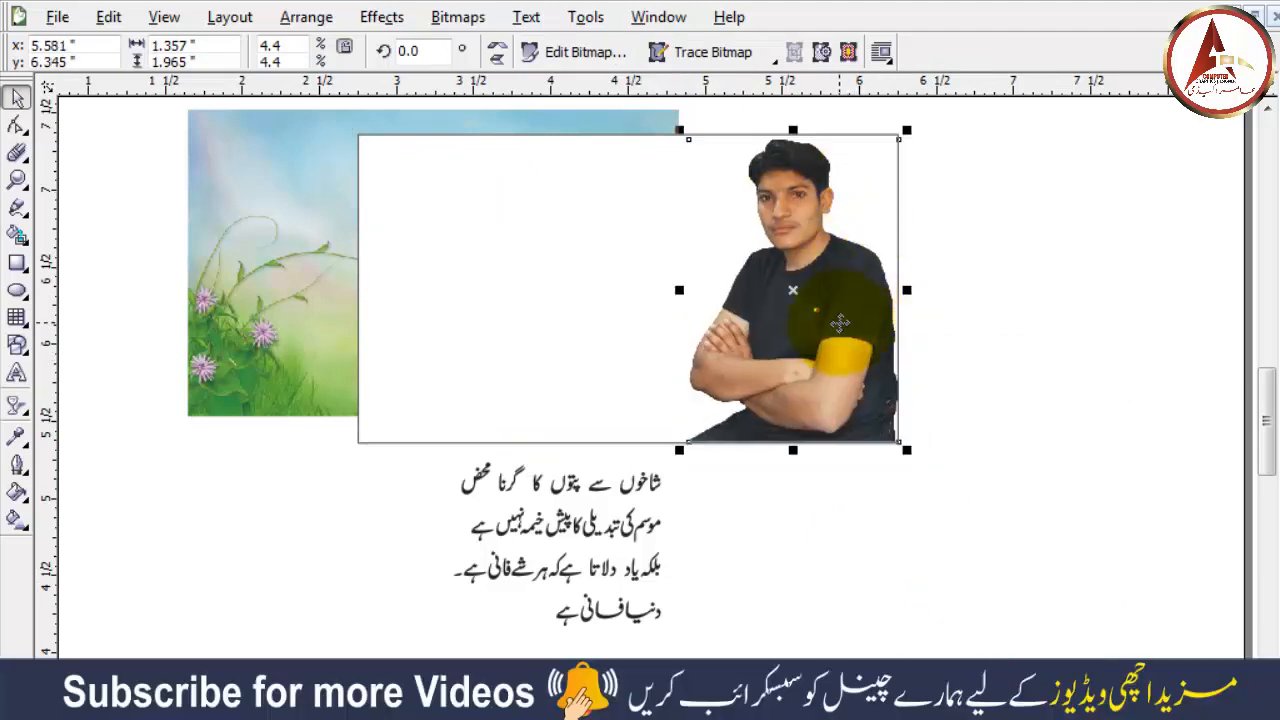
click(377, 21)
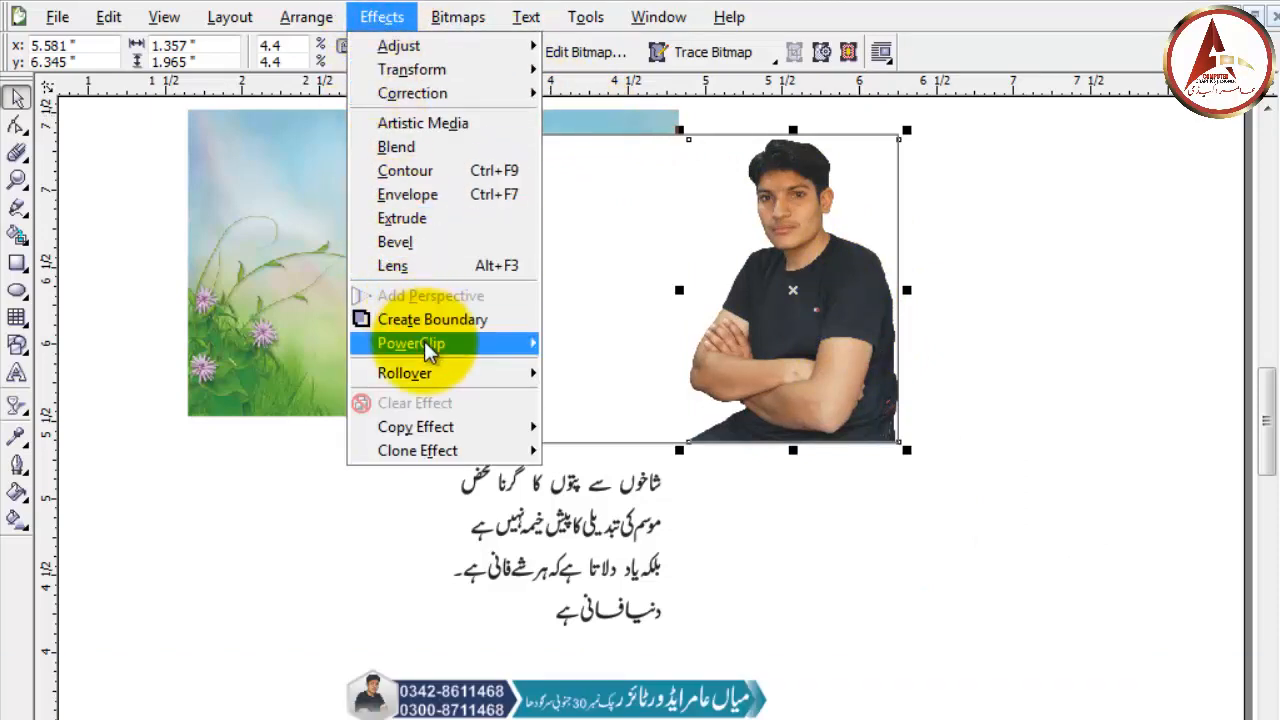
mouse_move(420, 346)
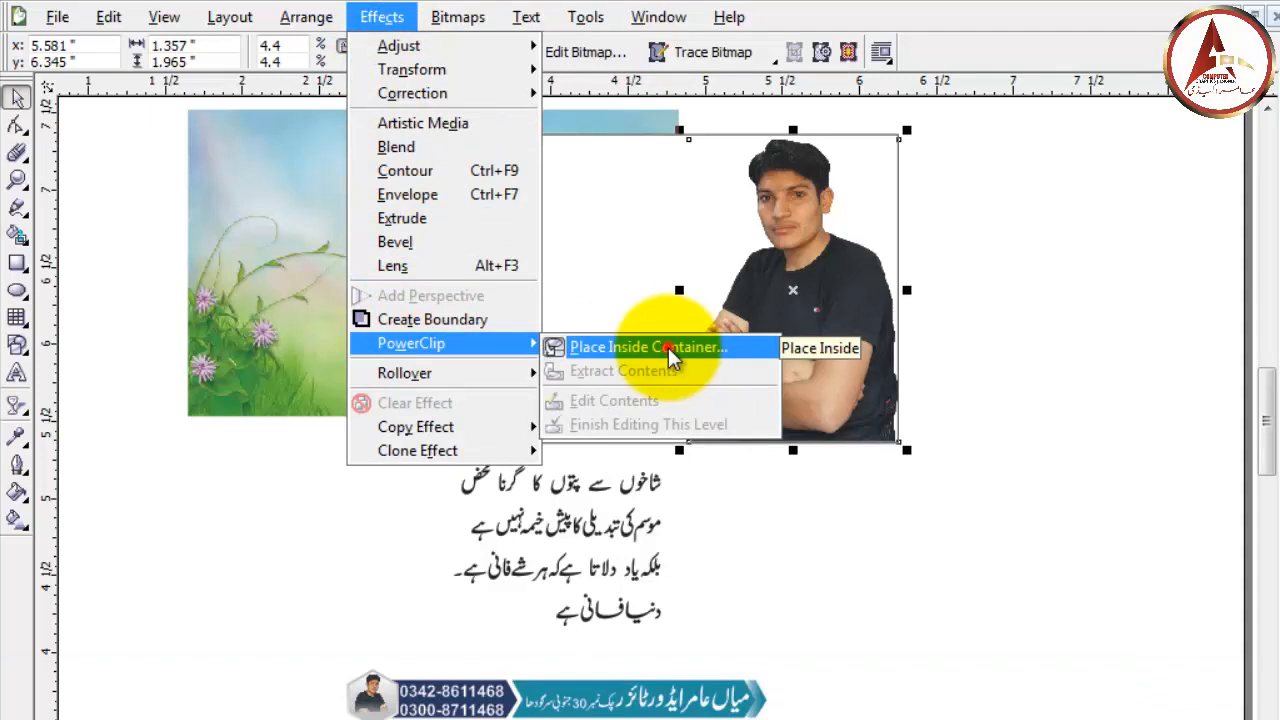
click(668, 350)
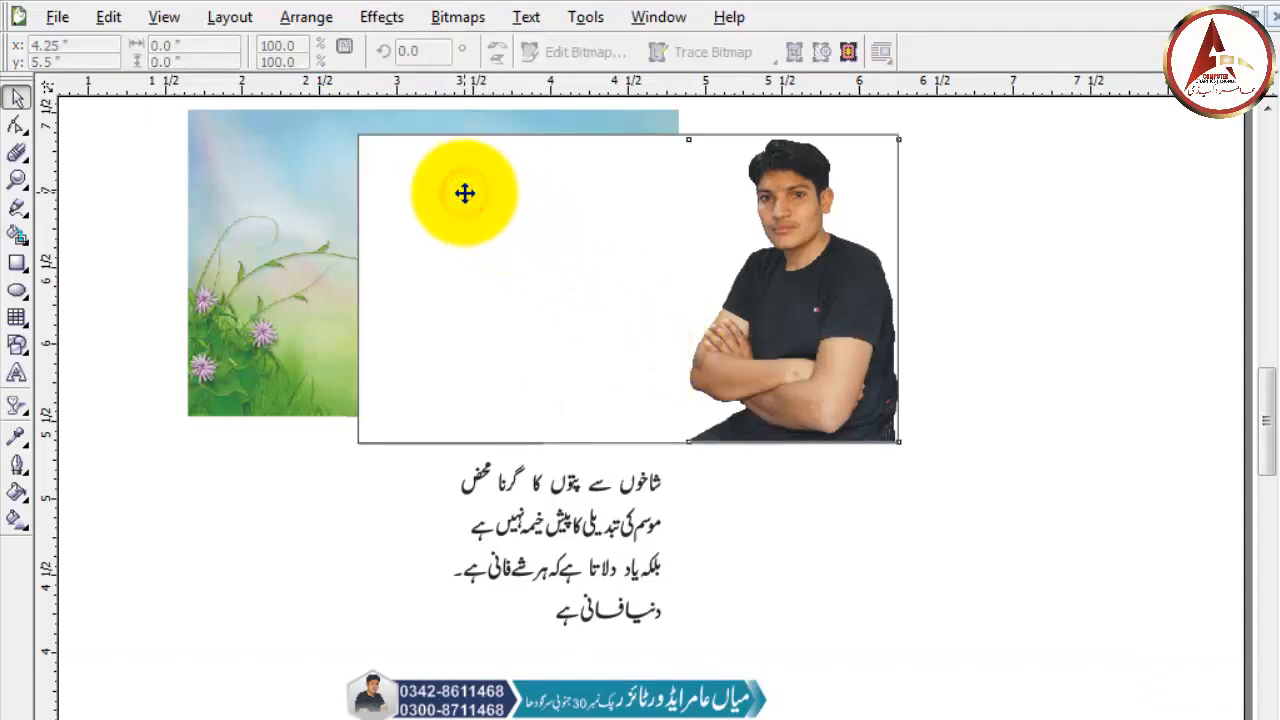
click(465, 193)
click(1035, 389)
drag(833, 329, 886, 354)
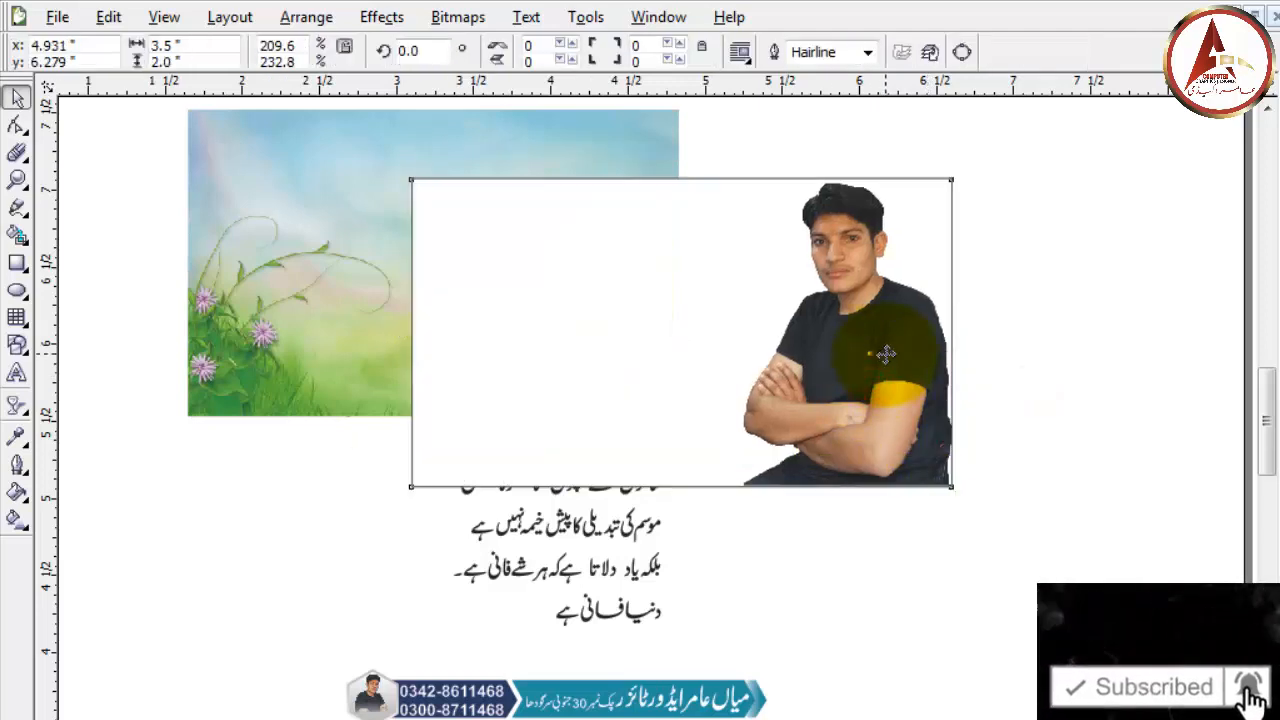
- Move the landscape image over the white card and enlarge it to about 3.3 by 2.06 inches
click(313, 302)
mouse_move(294, 260)
mouse_down()
mouse_move(400, 289)
mouse_move(524, 292)
mouse_up()
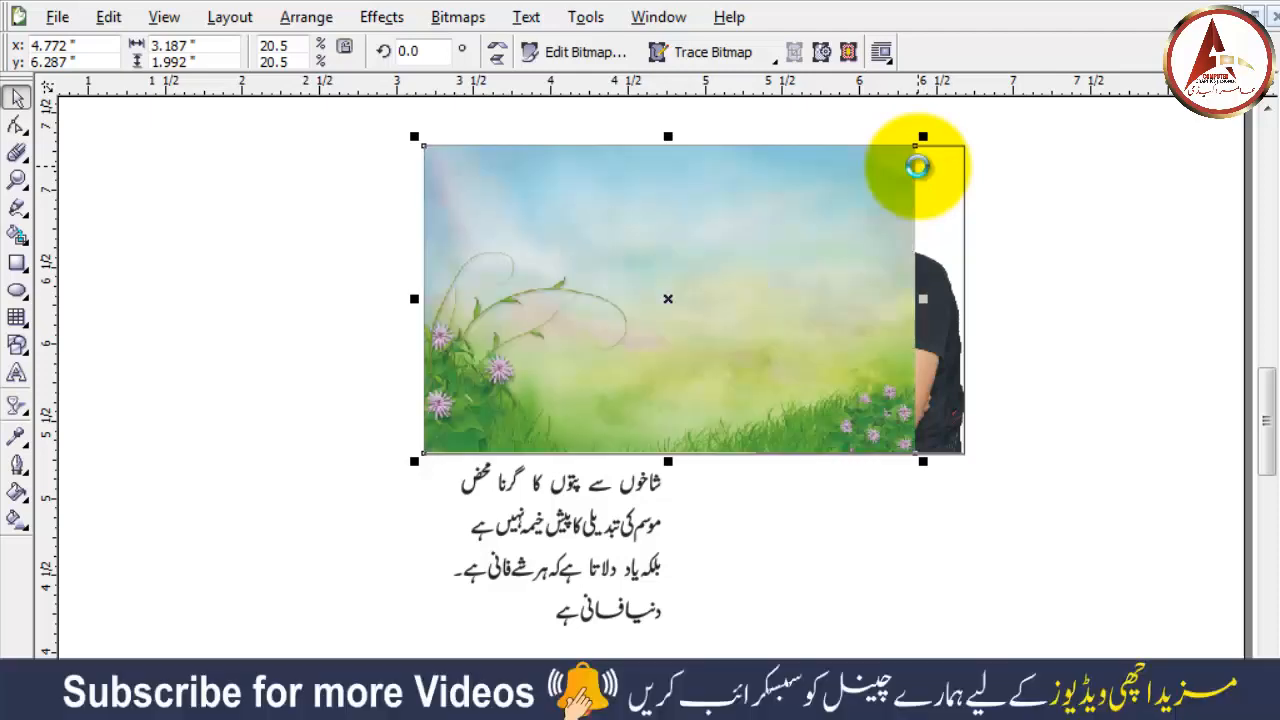
drag(922, 462, 938, 468)
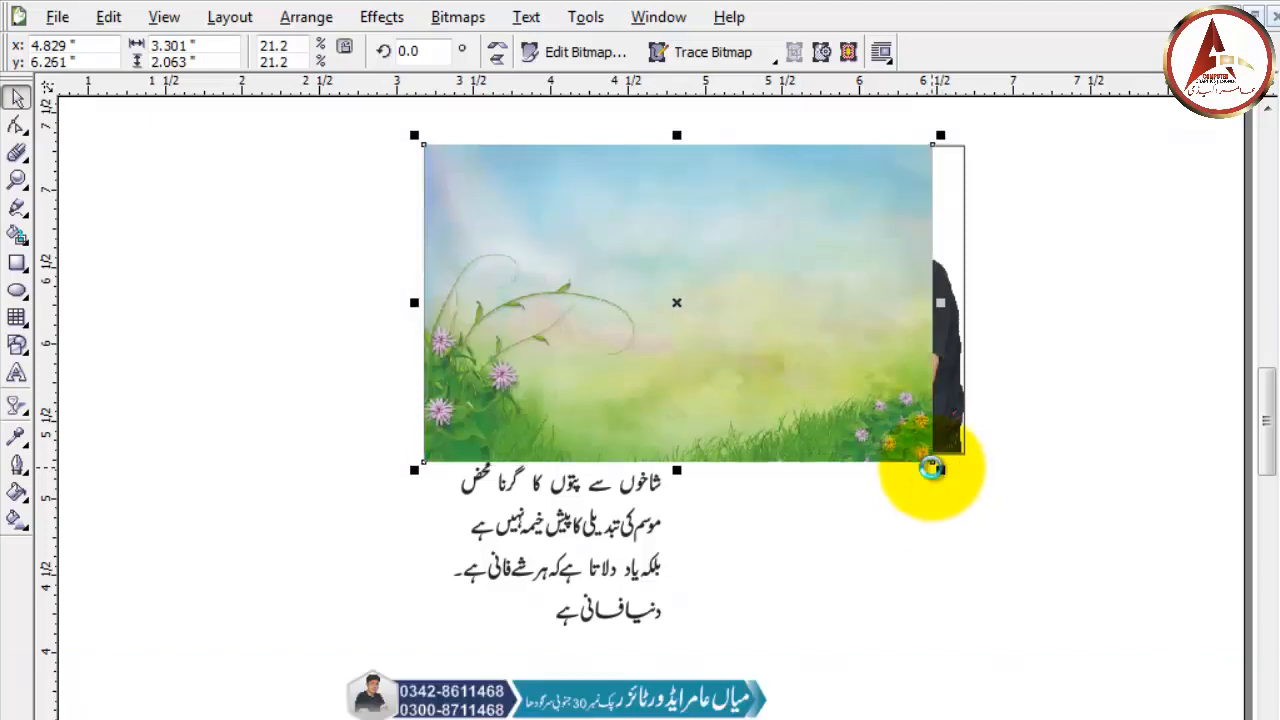
drag(931, 467, 929, 467)
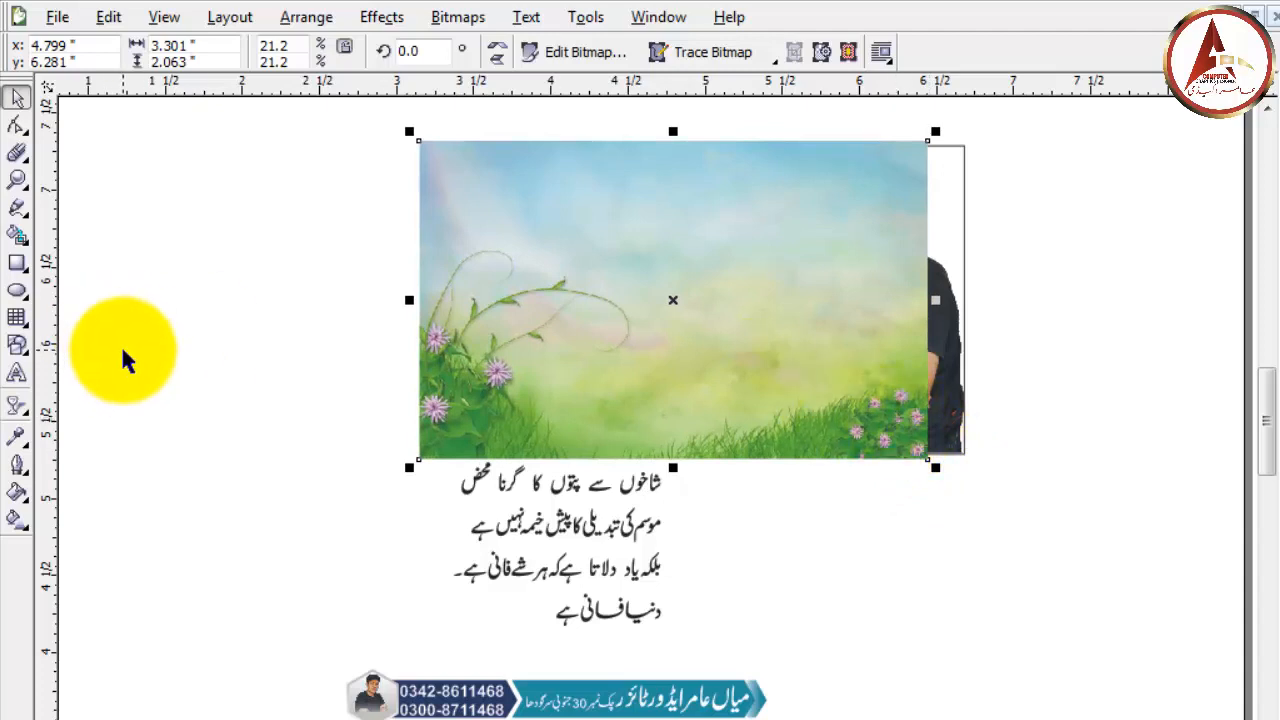
- Apply a horizontal linear transparency that fades out the landscape image's right end over the man's photo
click(17, 413)
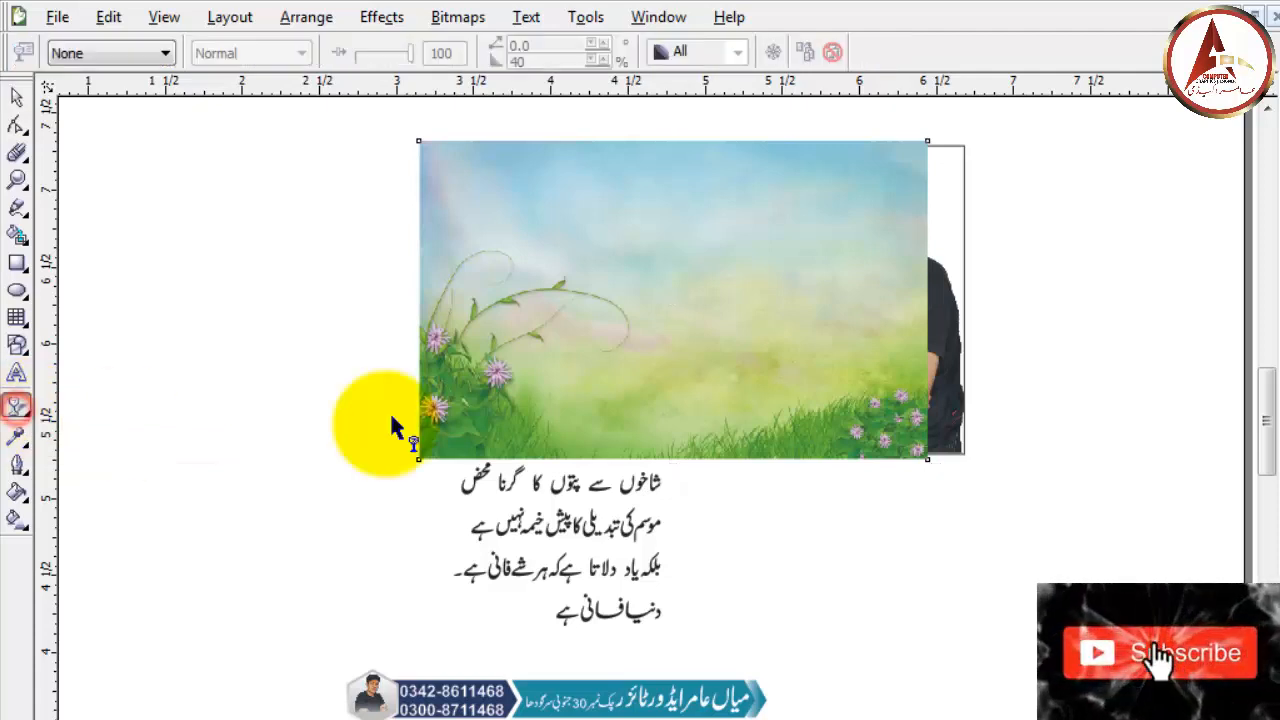
drag(793, 311, 915, 311)
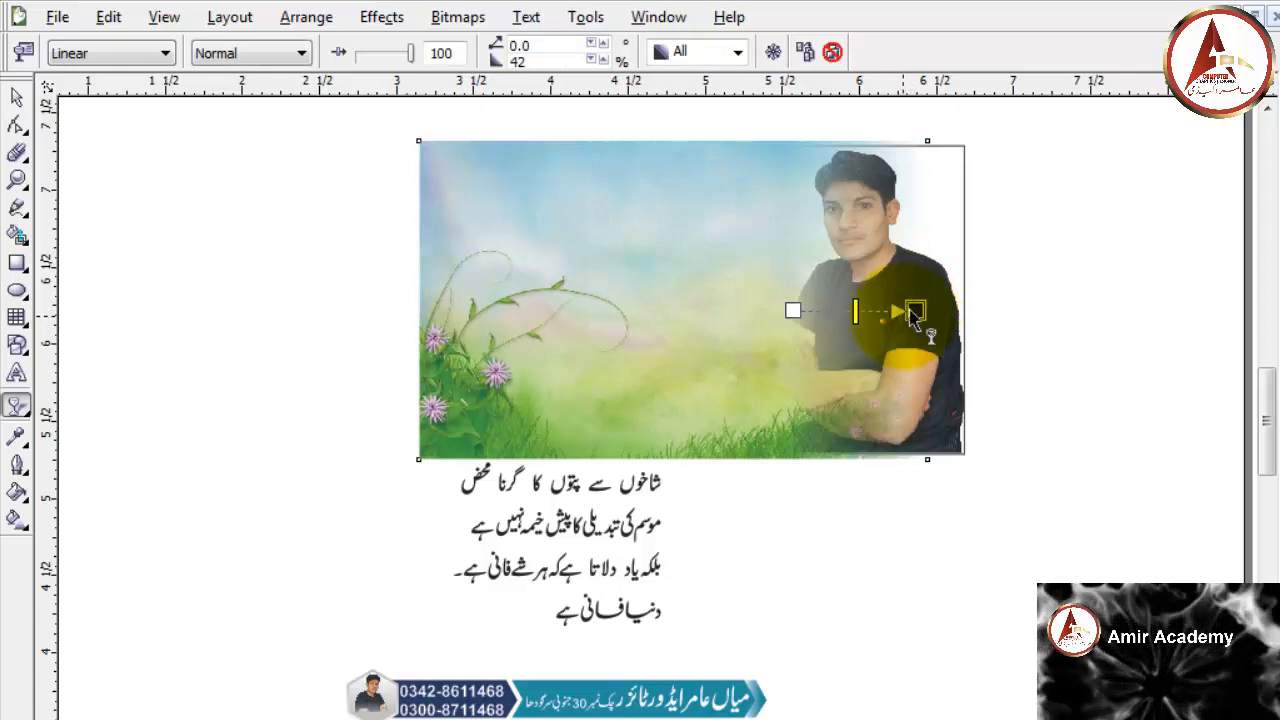
- Send the faded landscape image behind the white card and PowerClip it inside the card
click(20, 97)
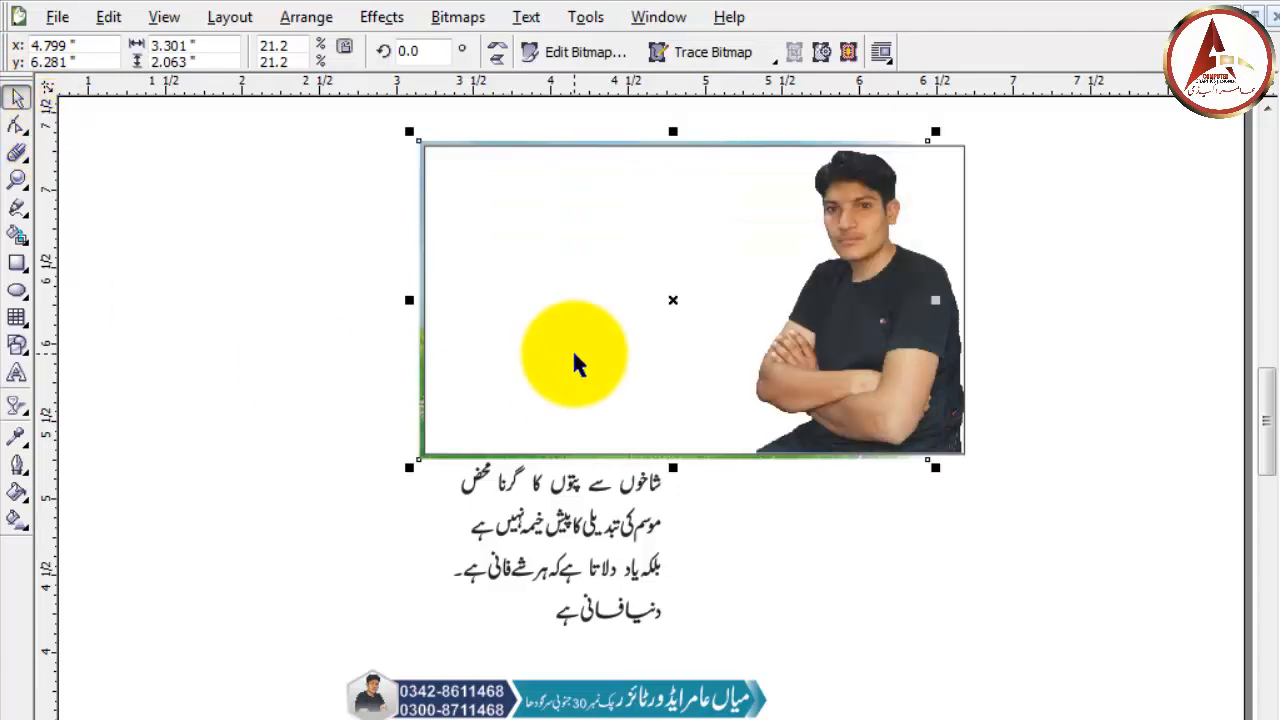
click(391, 22)
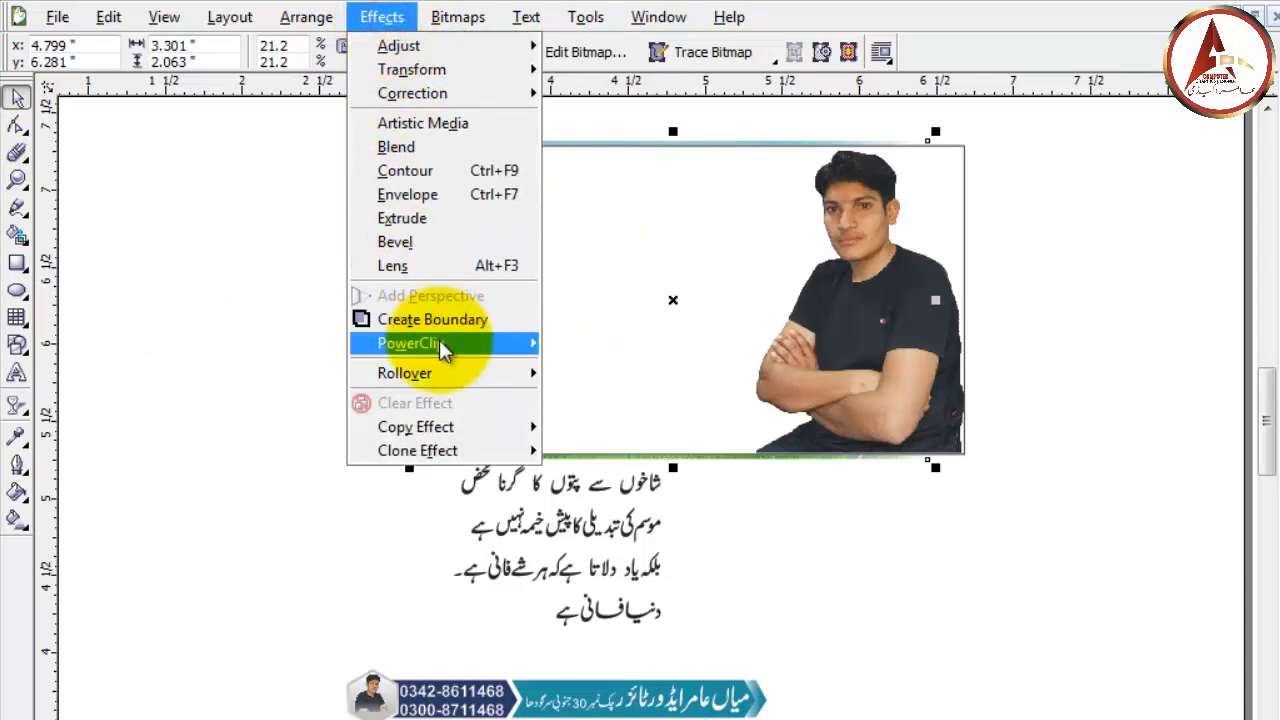
mouse_move(439, 339)
click(587, 347)
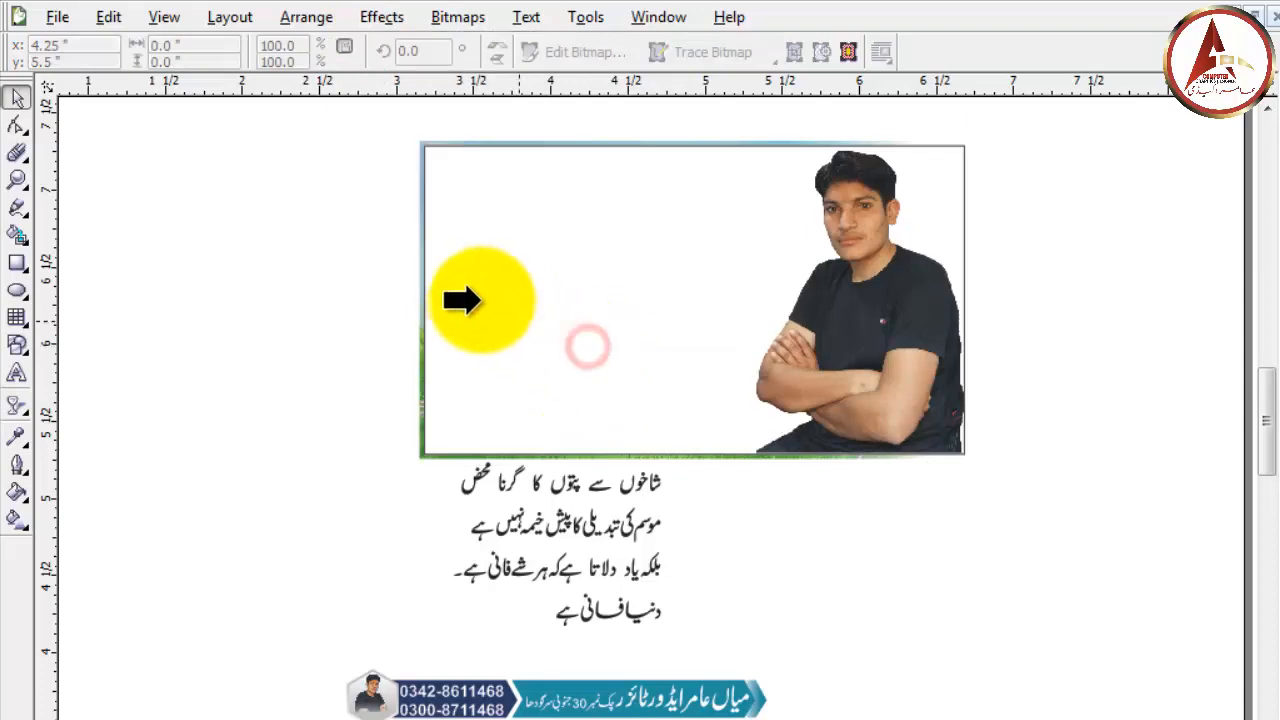
click(462, 291)
click(382, 347)
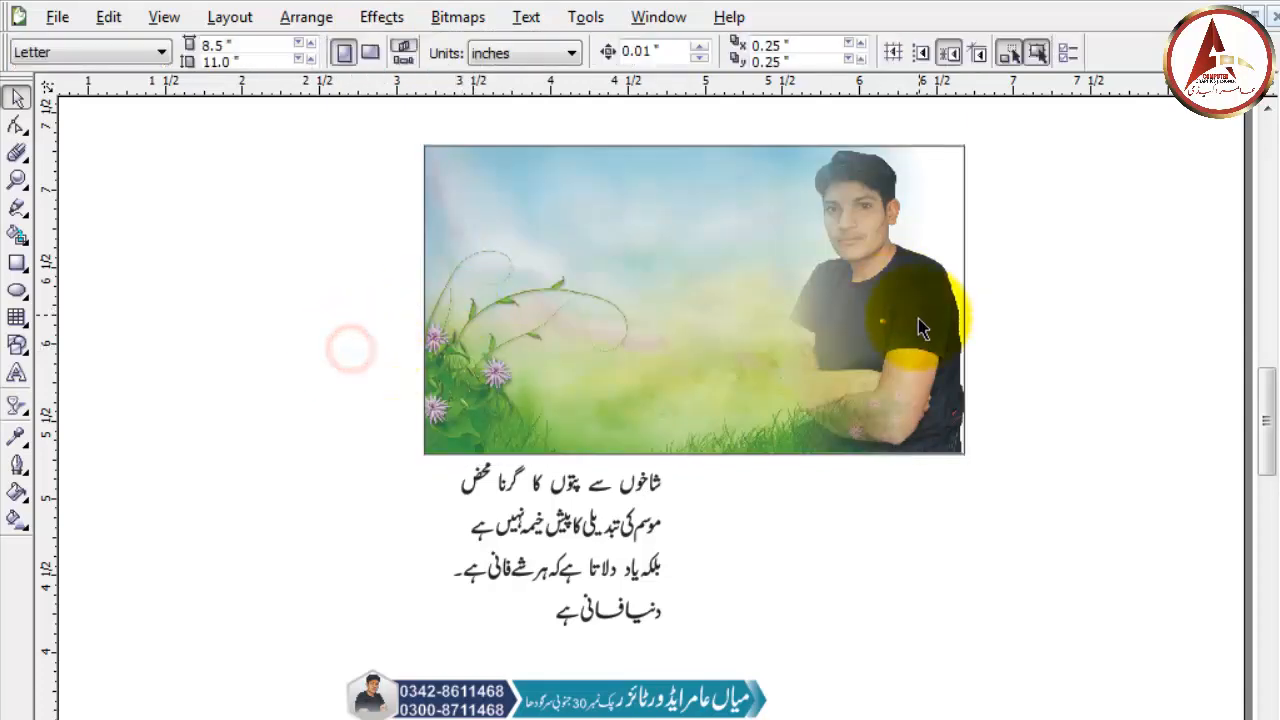
- Open the card's PowerClip contents for editing, with the man's photo seen close up
key(z)
drag(1020, 134, 700, 490)
click(17, 97)
click(628, 311)
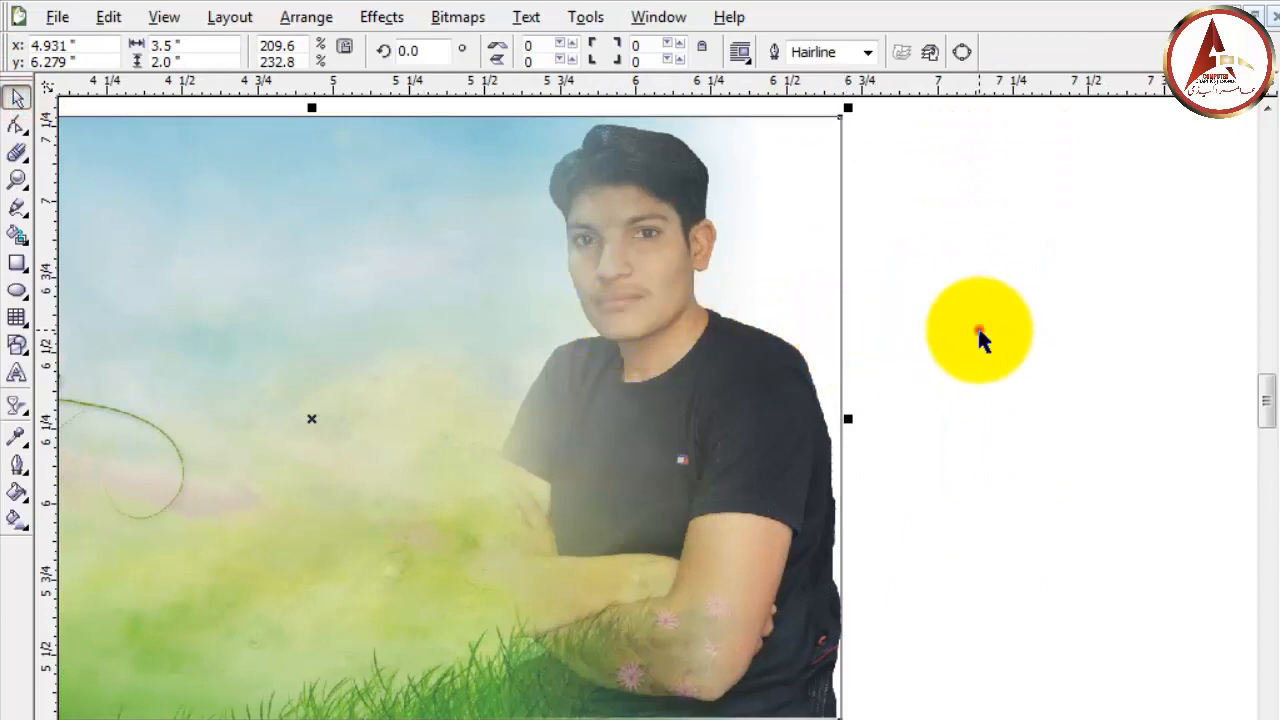
click(979, 332)
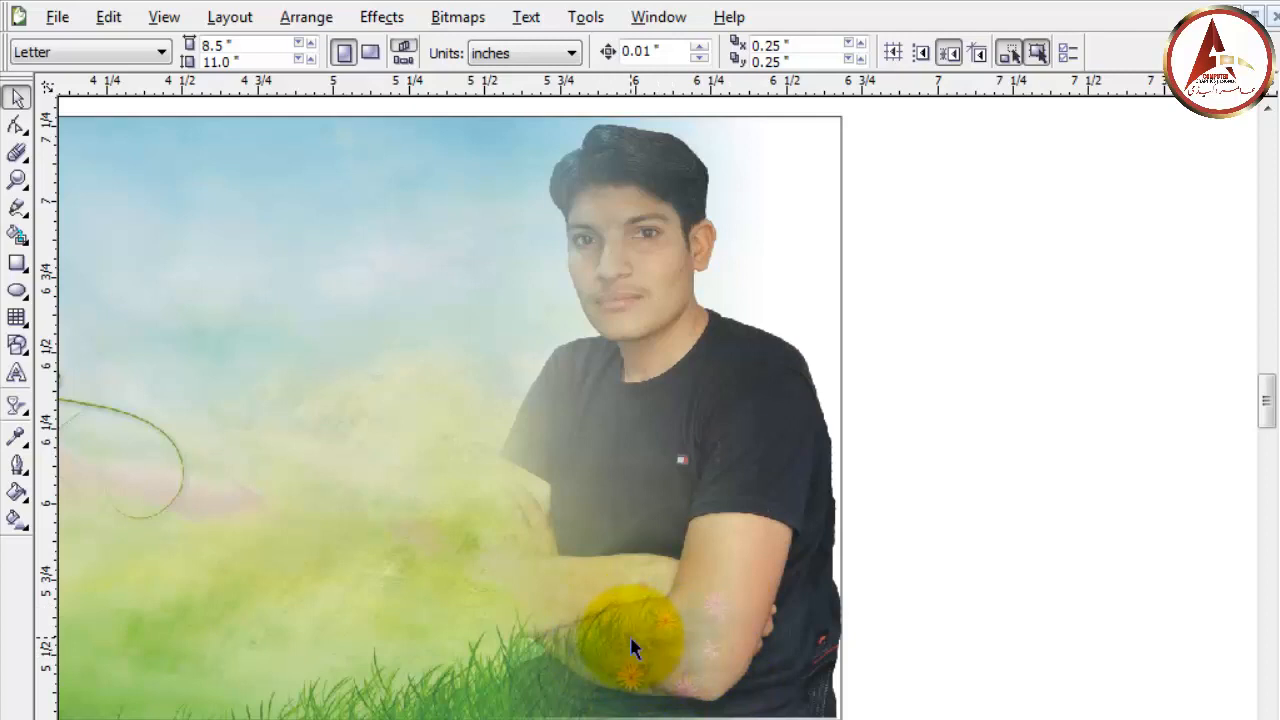
click(660, 420)
right_click(660, 420)
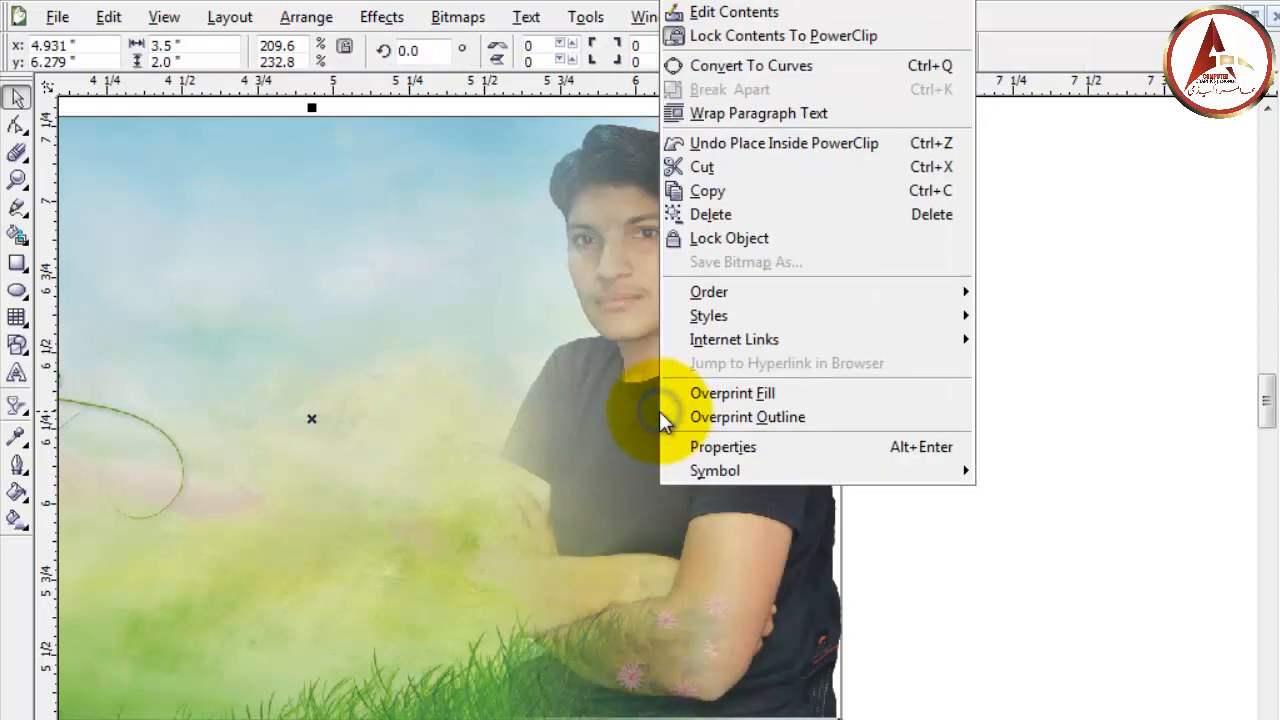
click(715, 20)
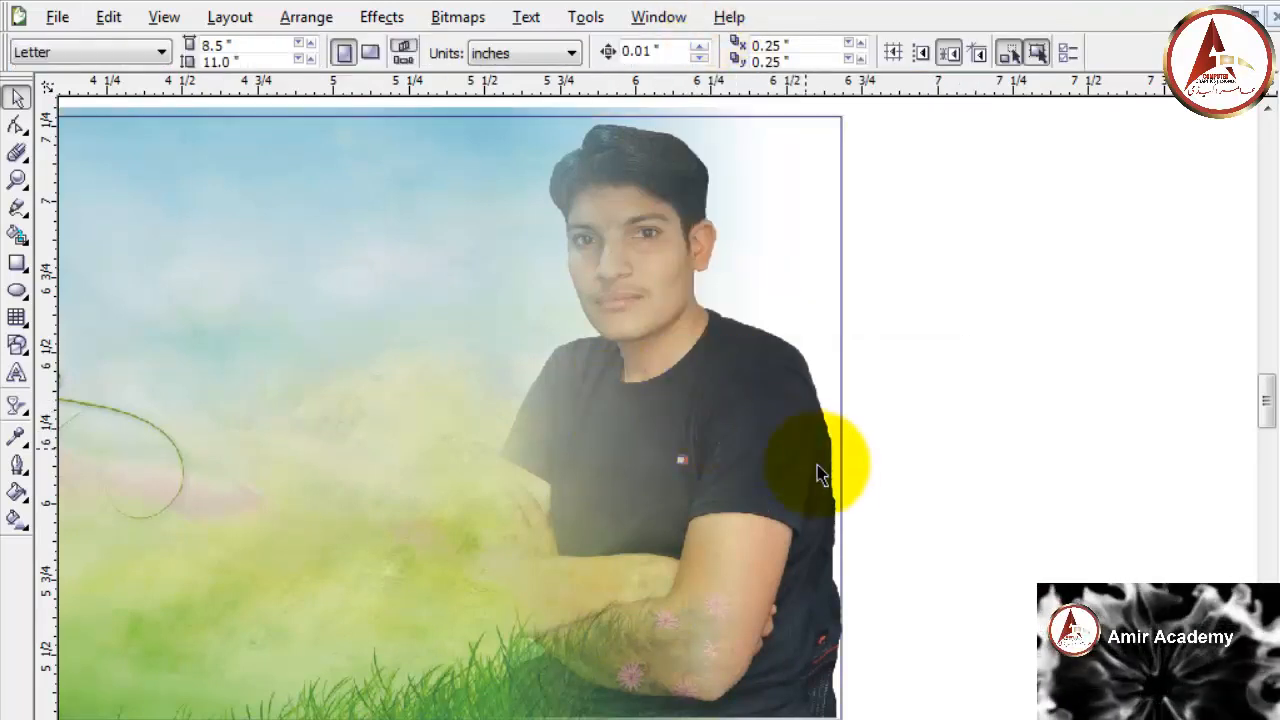
- Bring the man's photo in front of the landscape image and finish editing the card's PowerClip contents
click(824, 571)
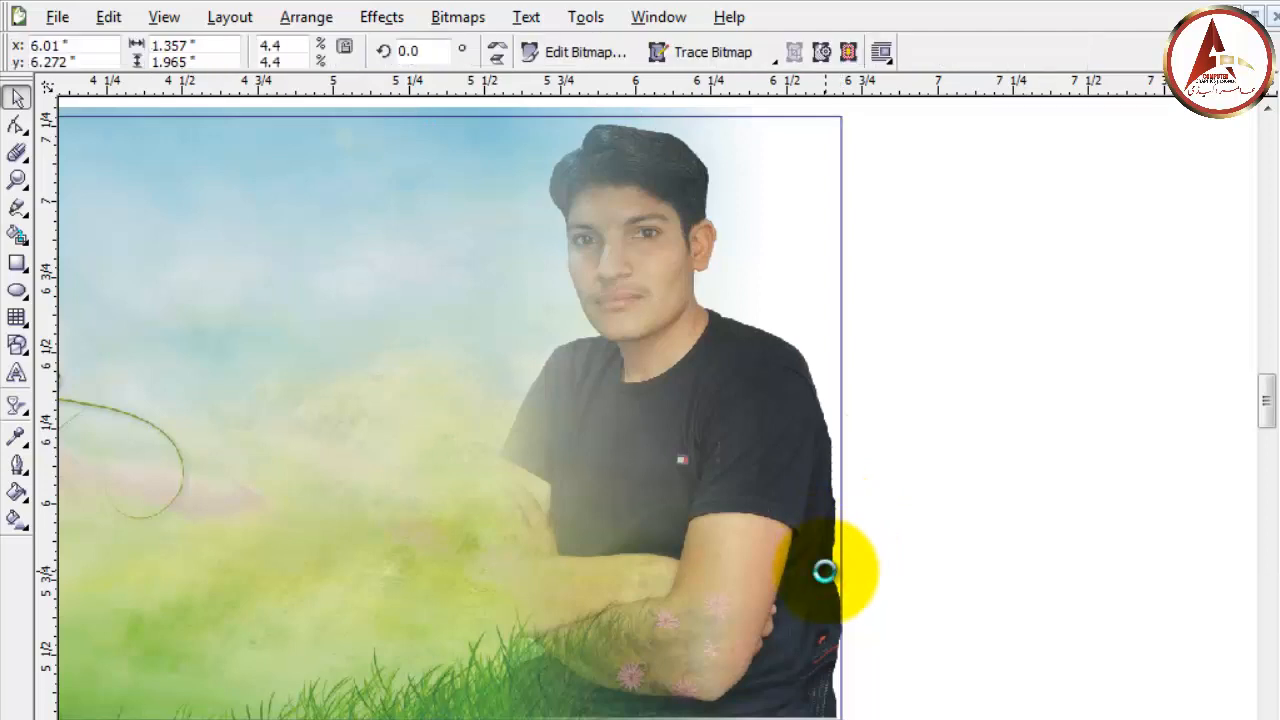
key(shift+Page_Up)
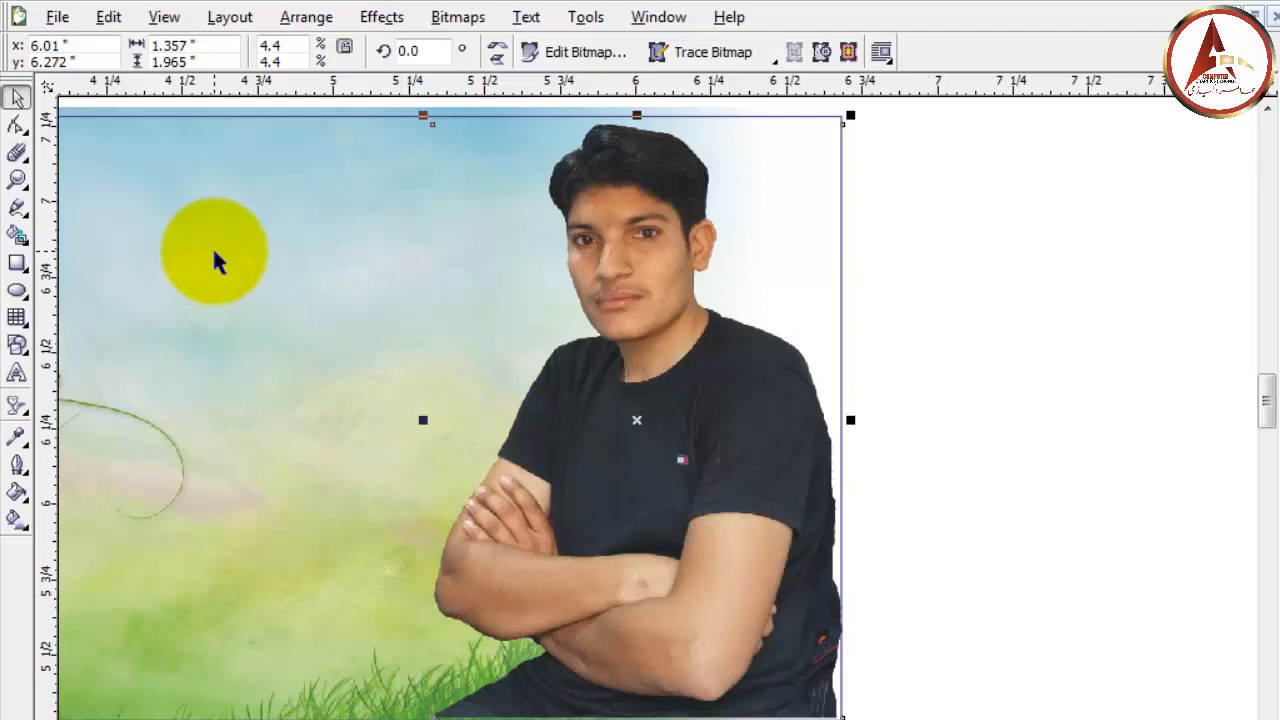
right_click(213, 251)
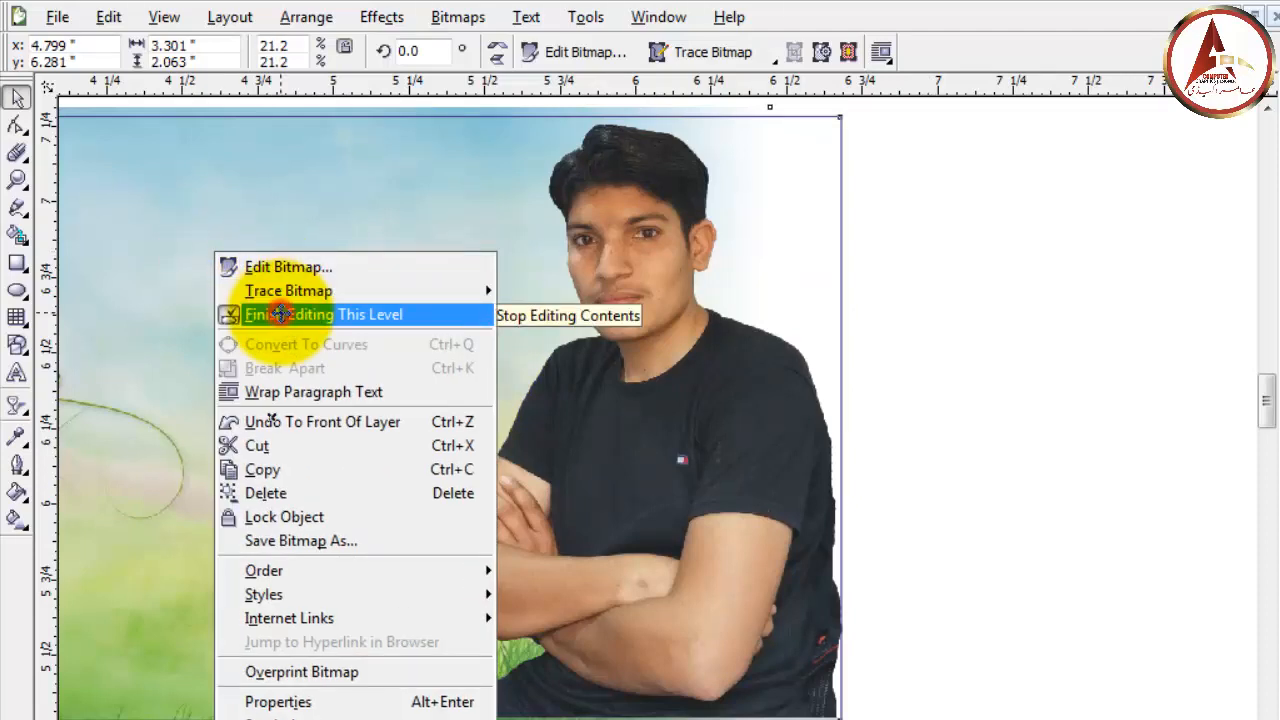
click(281, 313)
click(1028, 490)
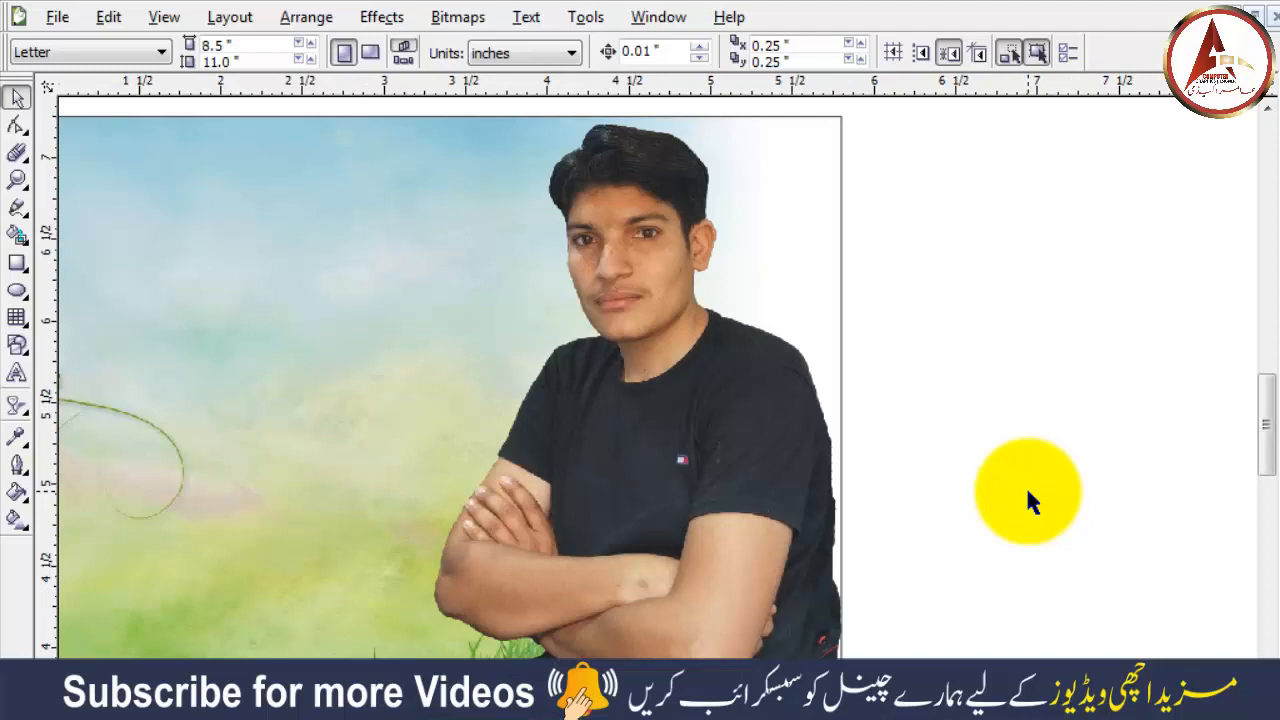
key(F4)
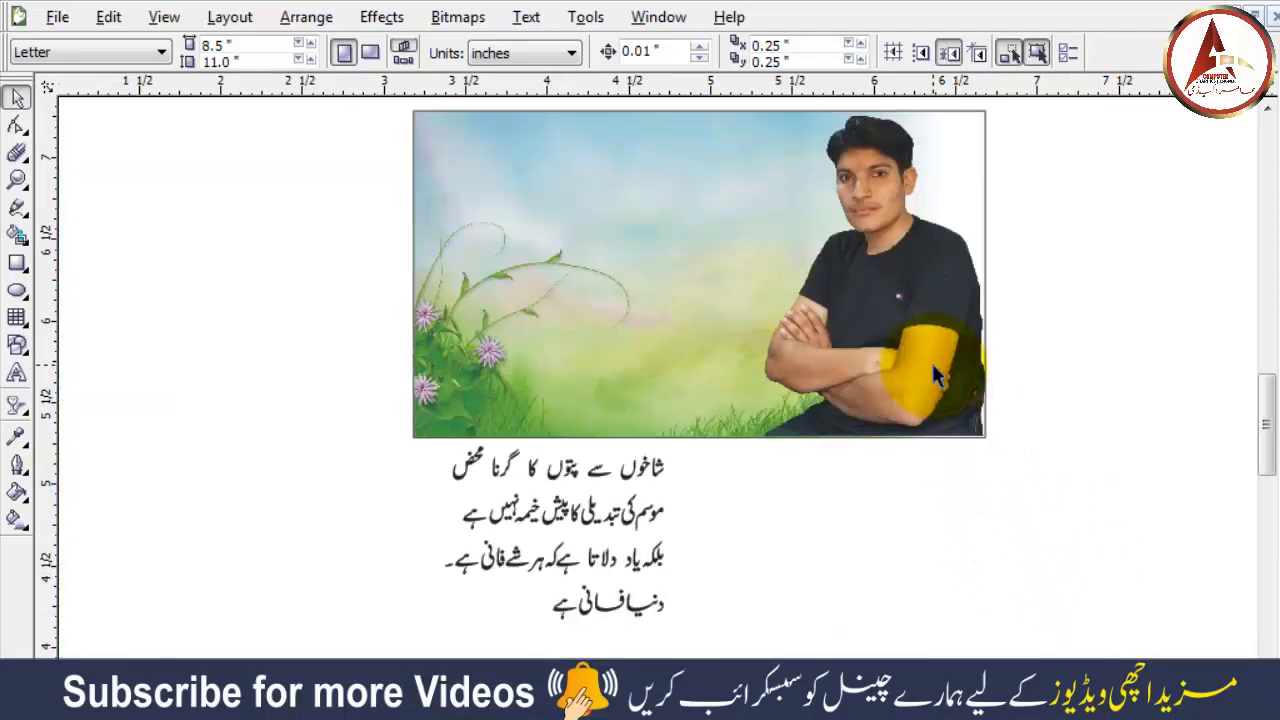
- Shift the man's photo slightly down and right inside the PowerClip until its lower edge meets the card's edge, and finish editing the contents
key(z)
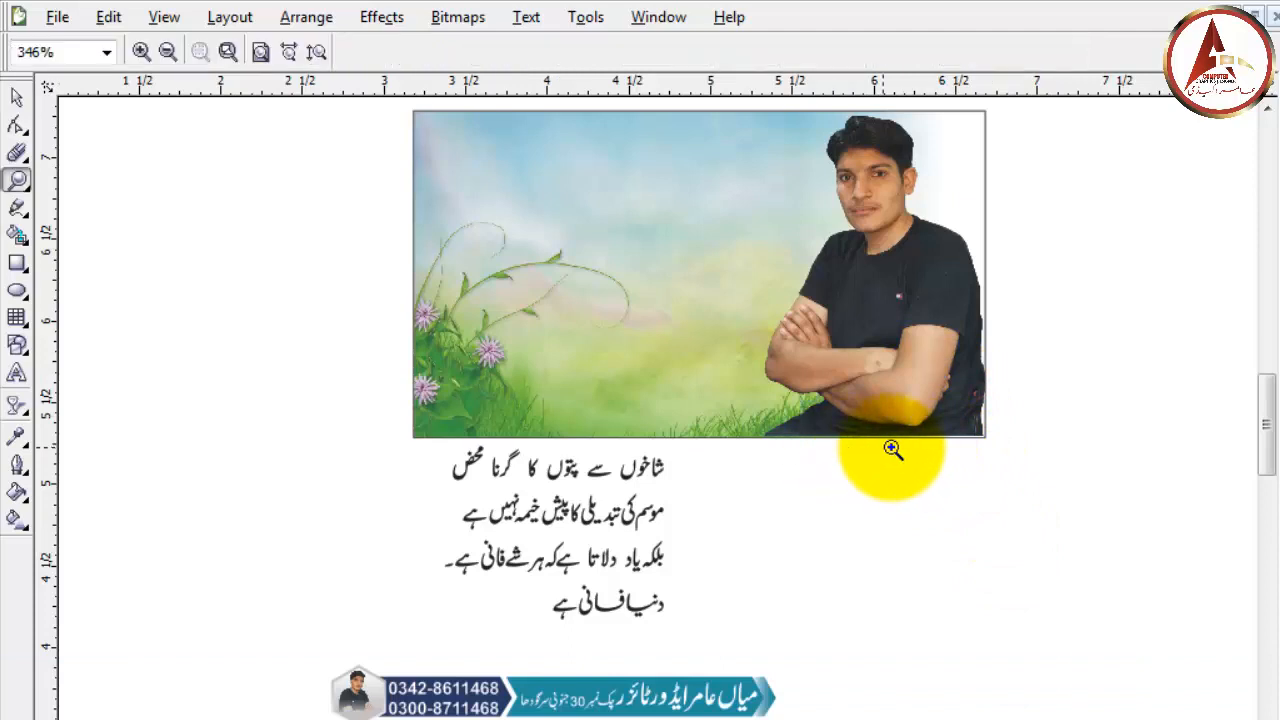
drag(1071, 403, 685, 467)
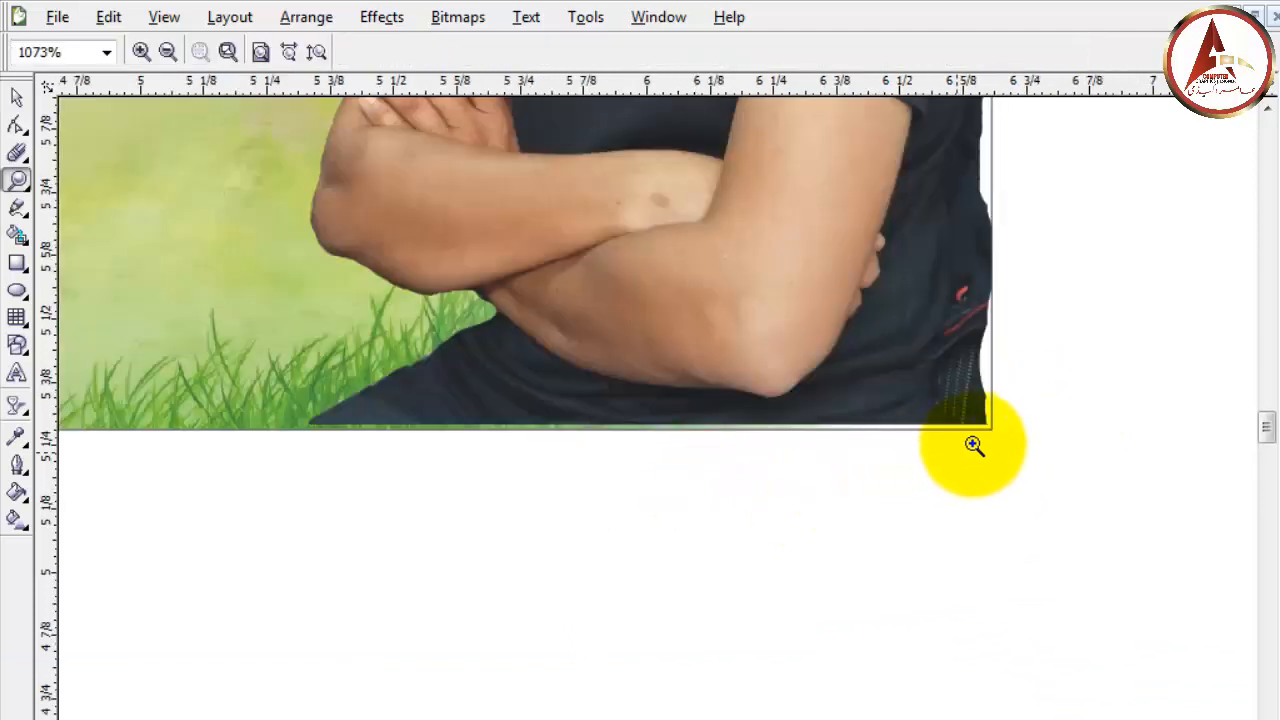
drag(1037, 374, 266, 516)
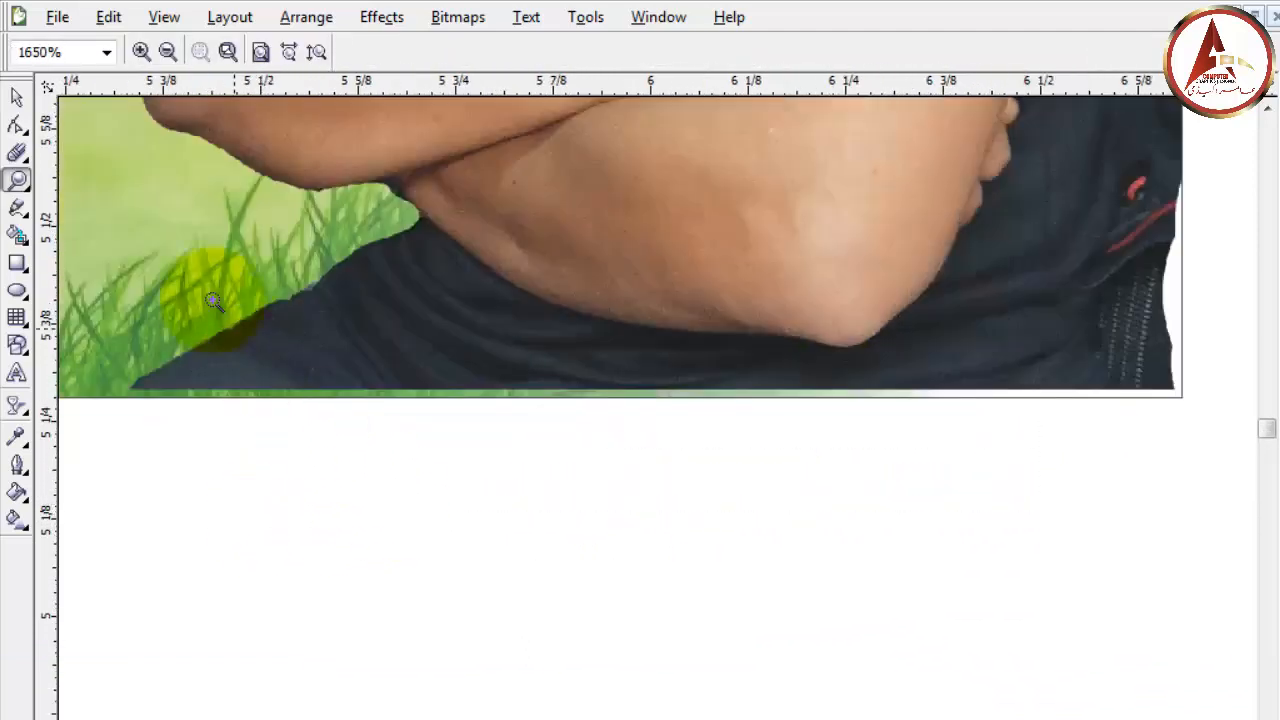
click(17, 96)
click(682, 264)
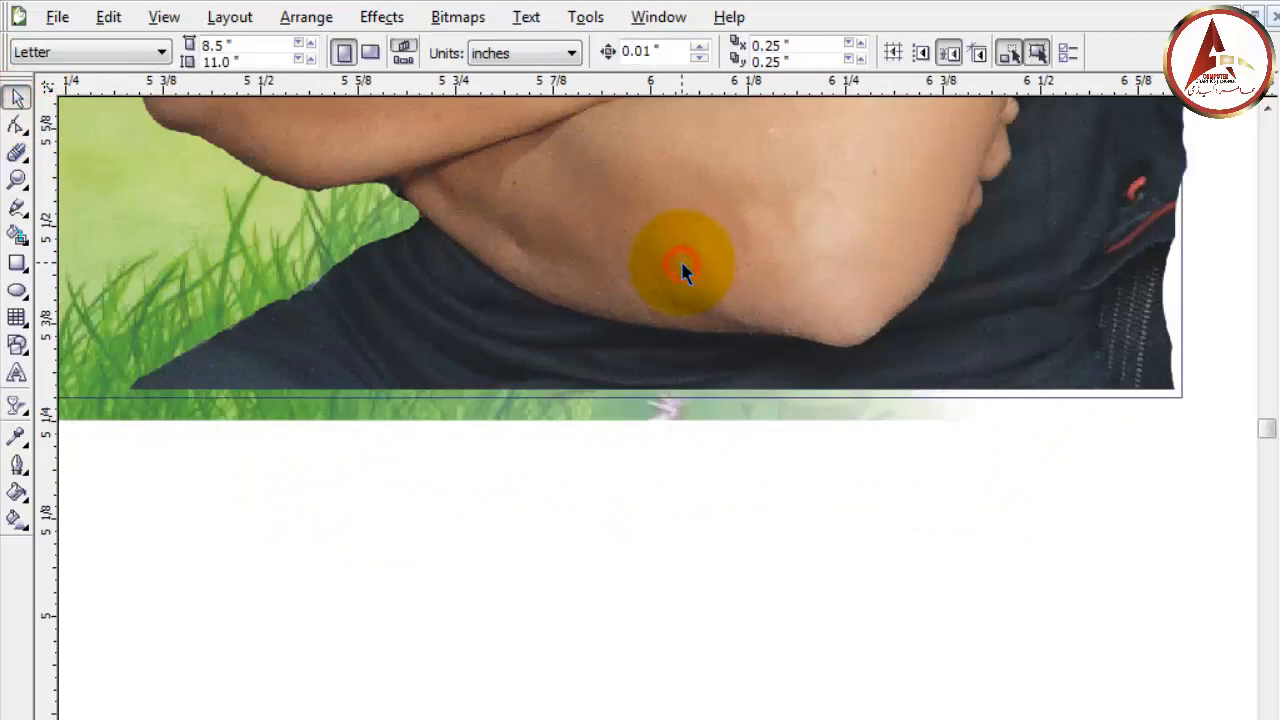
click(681, 262)
drag(853, 297, 862, 305)
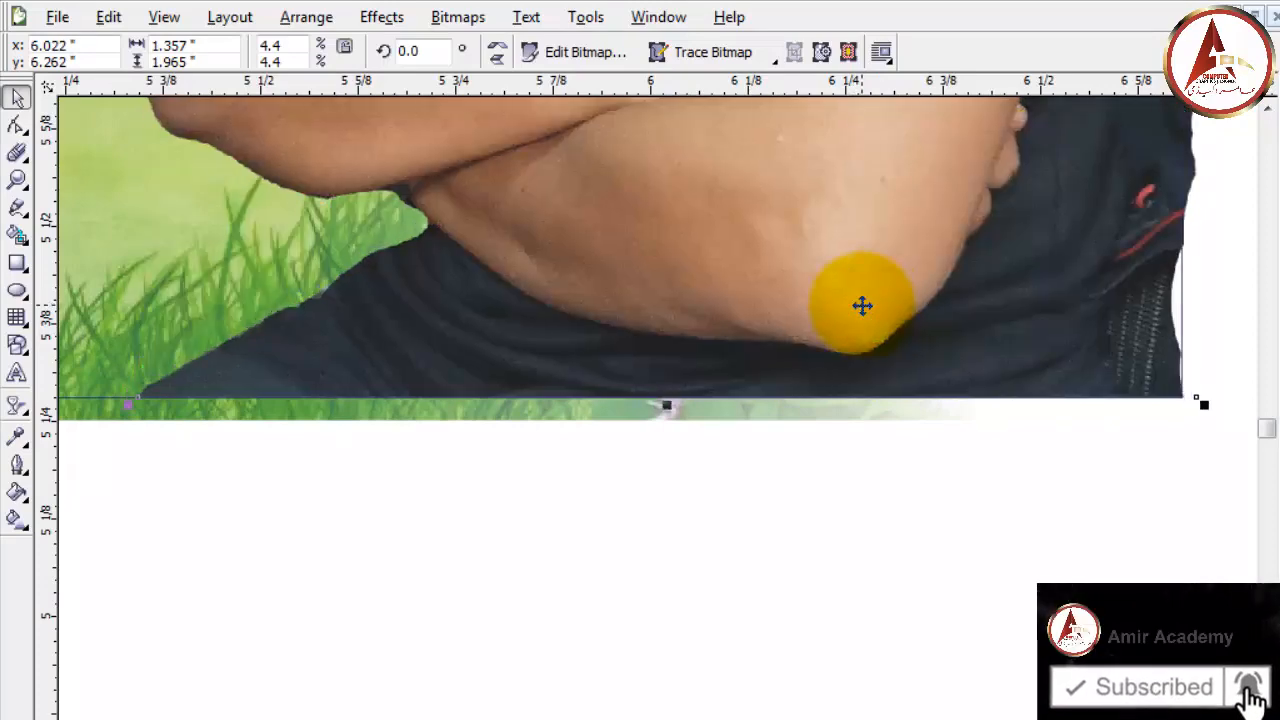
click(771, 557)
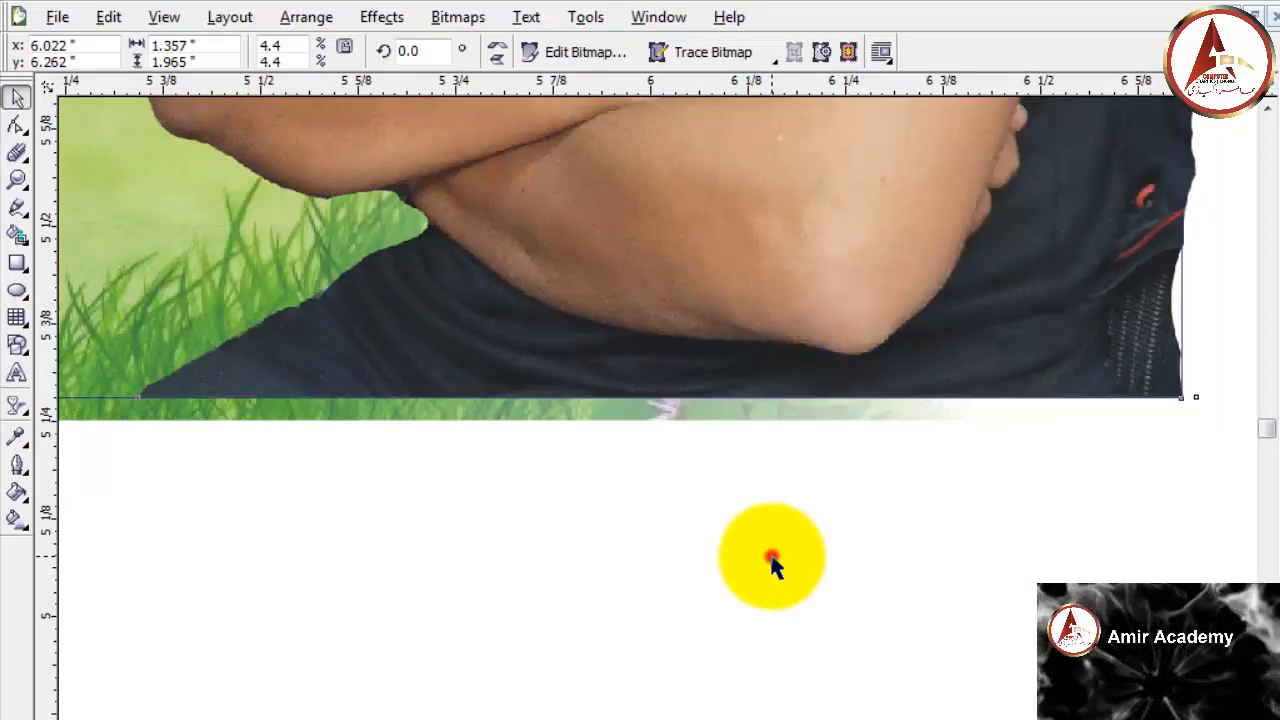
click(720, 384)
scroll(937, 551, down, 4)
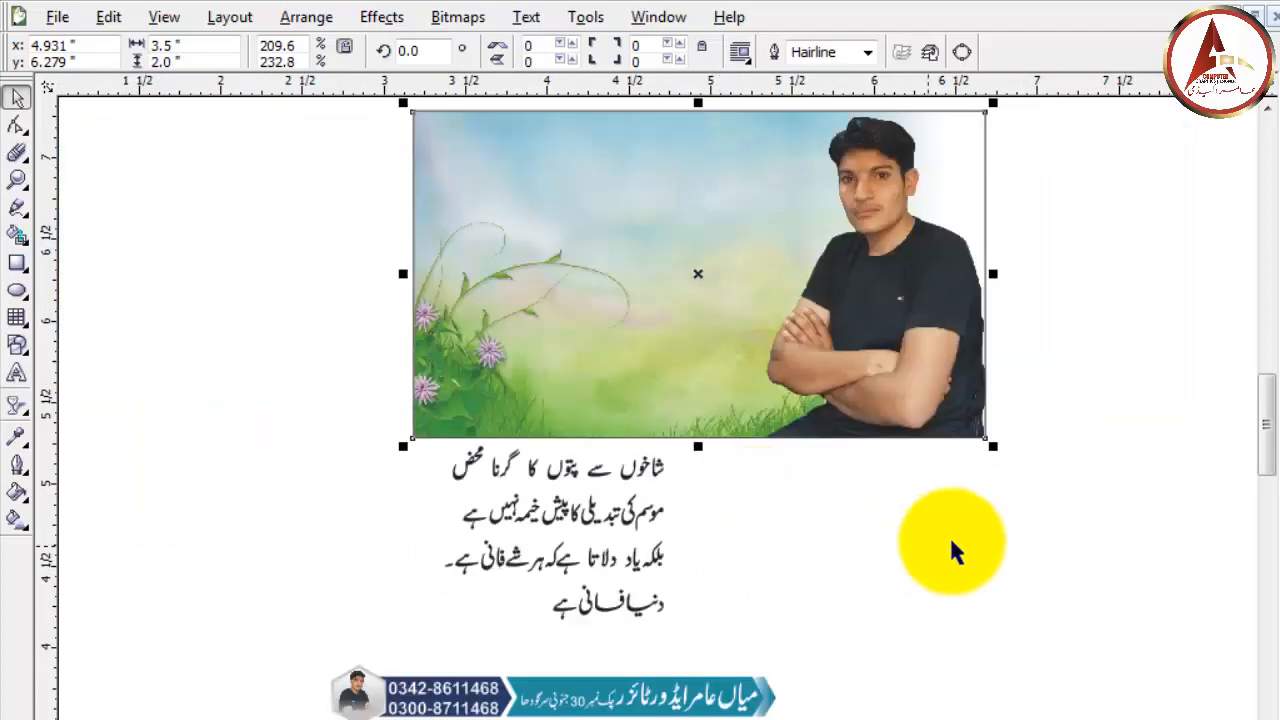
- Move the whole four-line Urdu text block from below the card to the empty space on the card's left side
click(952, 541)
click(597, 646)
click(713, 647)
drag(682, 635, 410, 438)
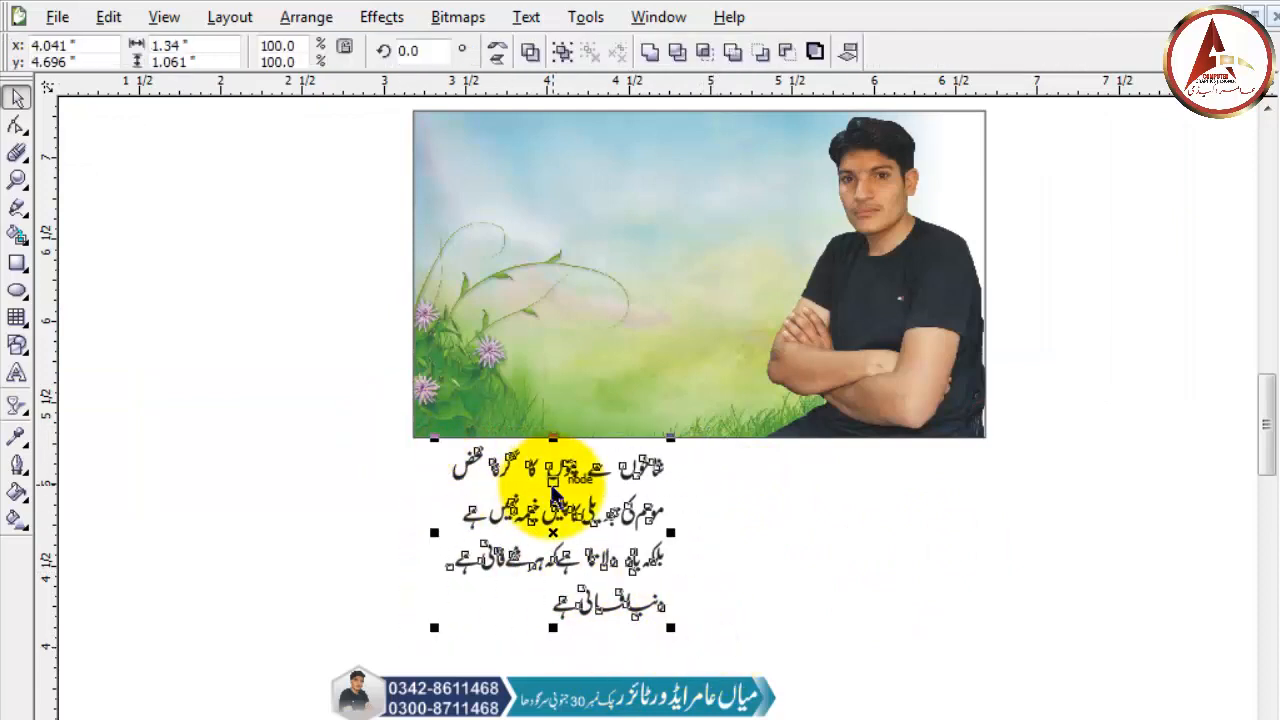
drag(543, 512, 296, 240)
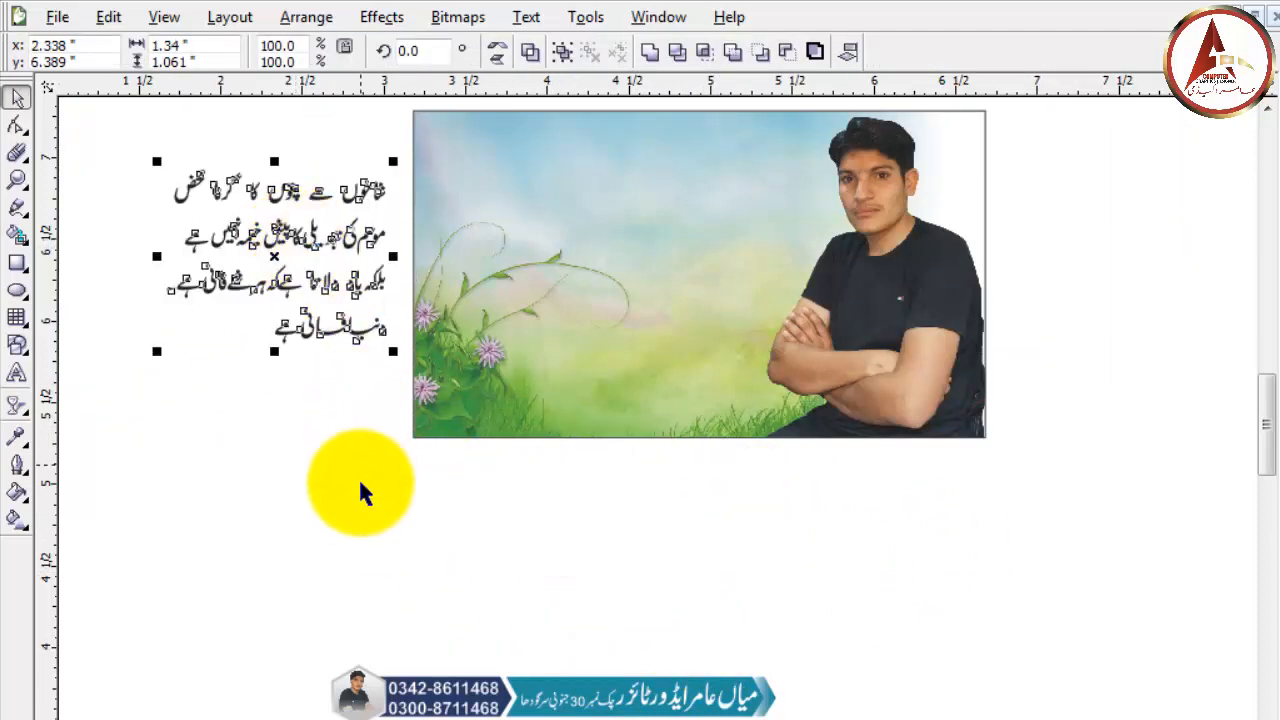
click(357, 490)
click(287, 612)
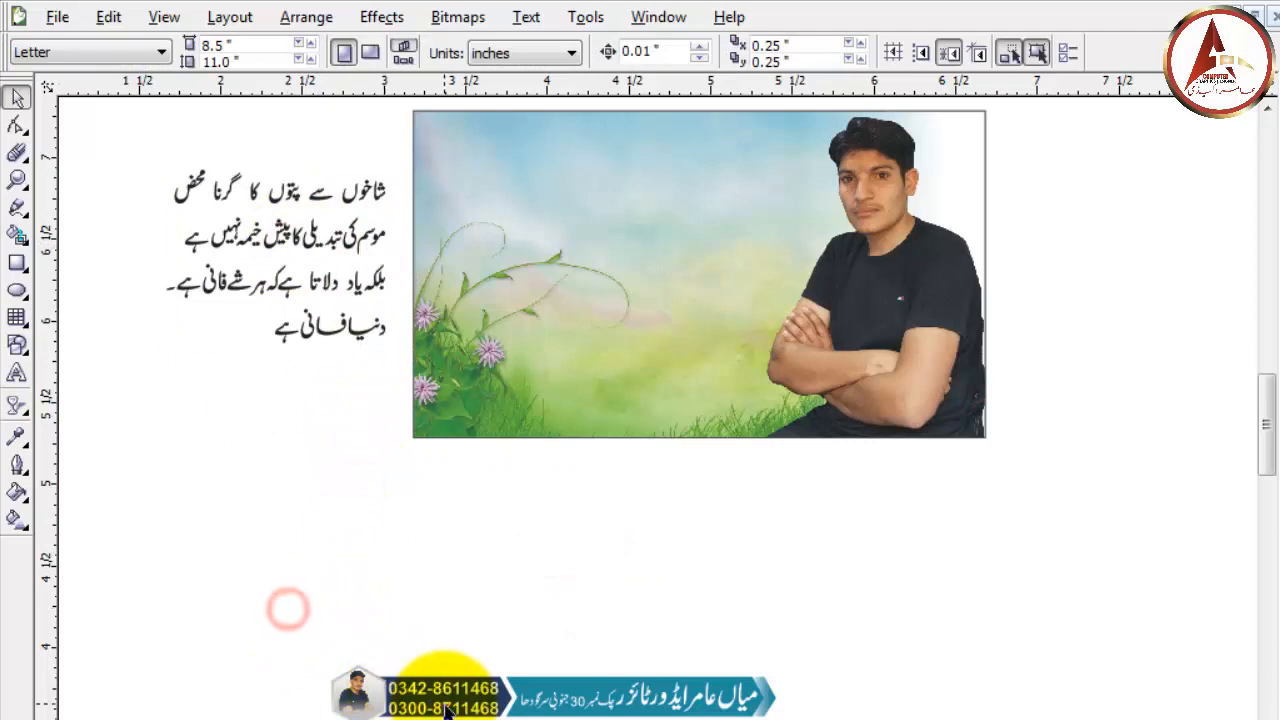
- Move the contact banner from below the card onto the card's lower edge
click(388, 688)
drag(556, 698, 632, 406)
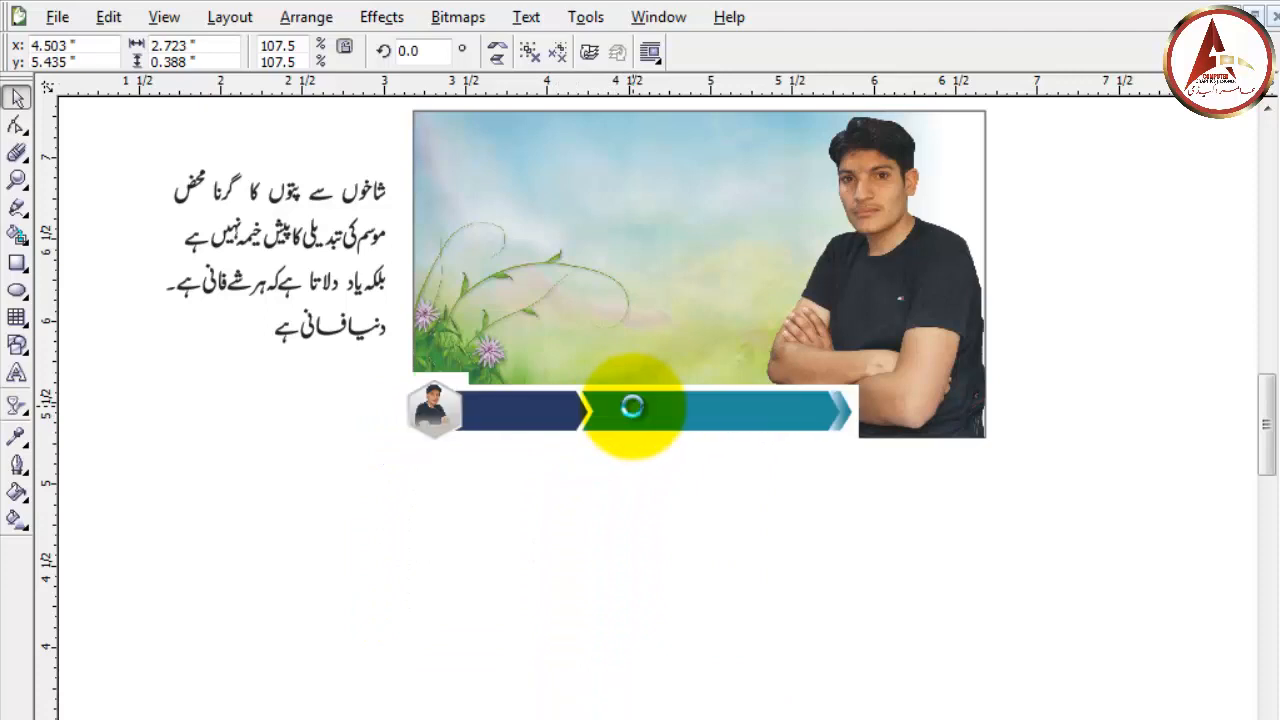
key(z)
drag(380, 360, 878, 513)
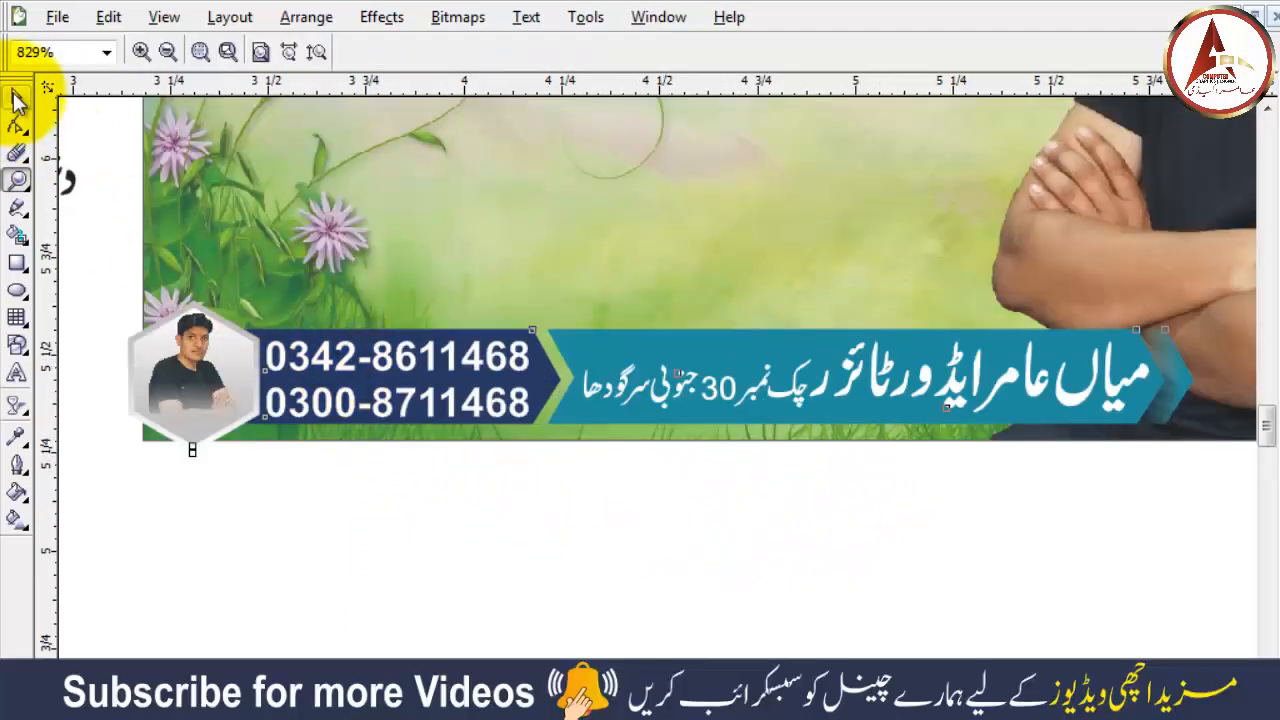
- Shrink the contact banner to about 2.51 by 0.36 inches and align it just inside the card's lower-left corner
click(15, 100)
drag(1205, 459, 1146, 455)
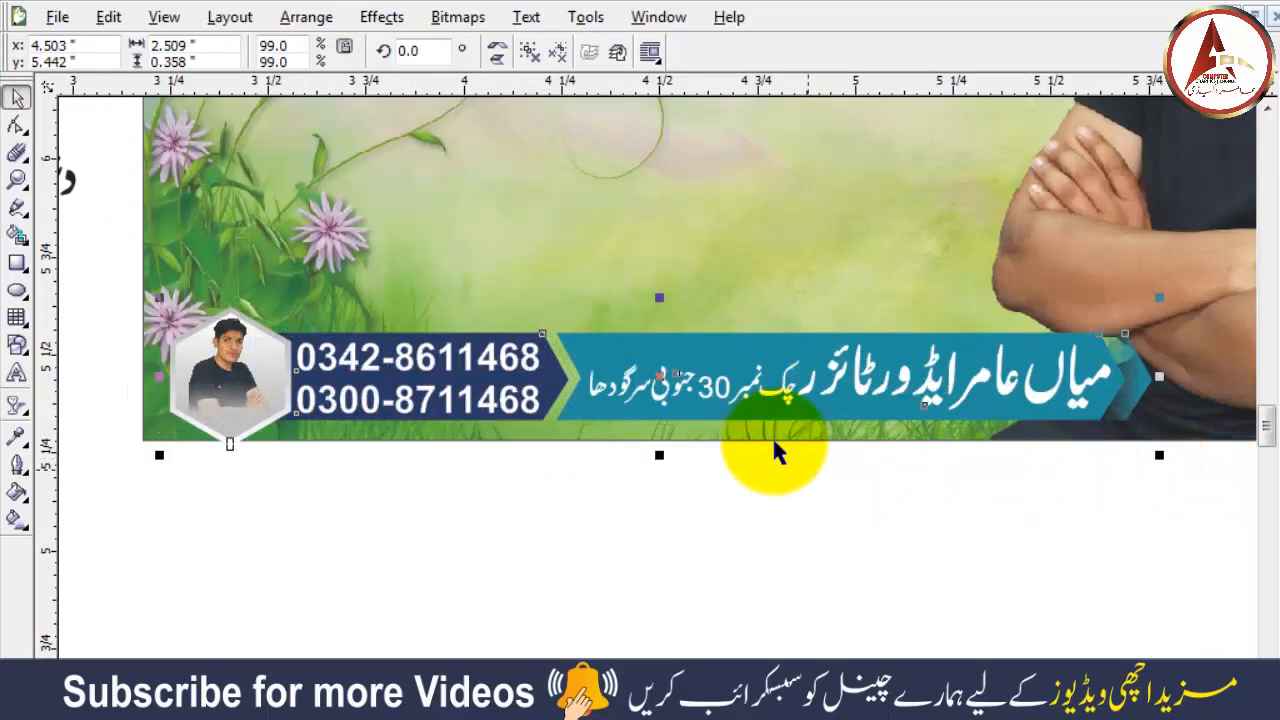
drag(730, 408, 712, 400)
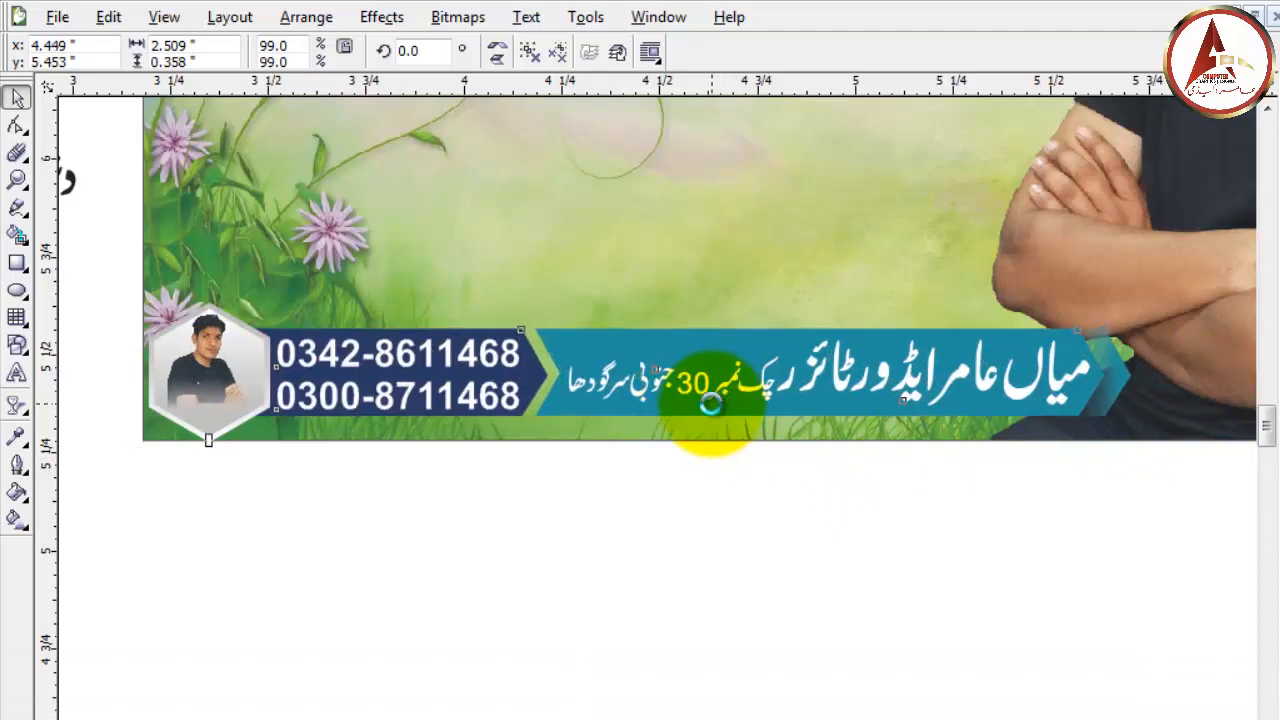
key(Up)
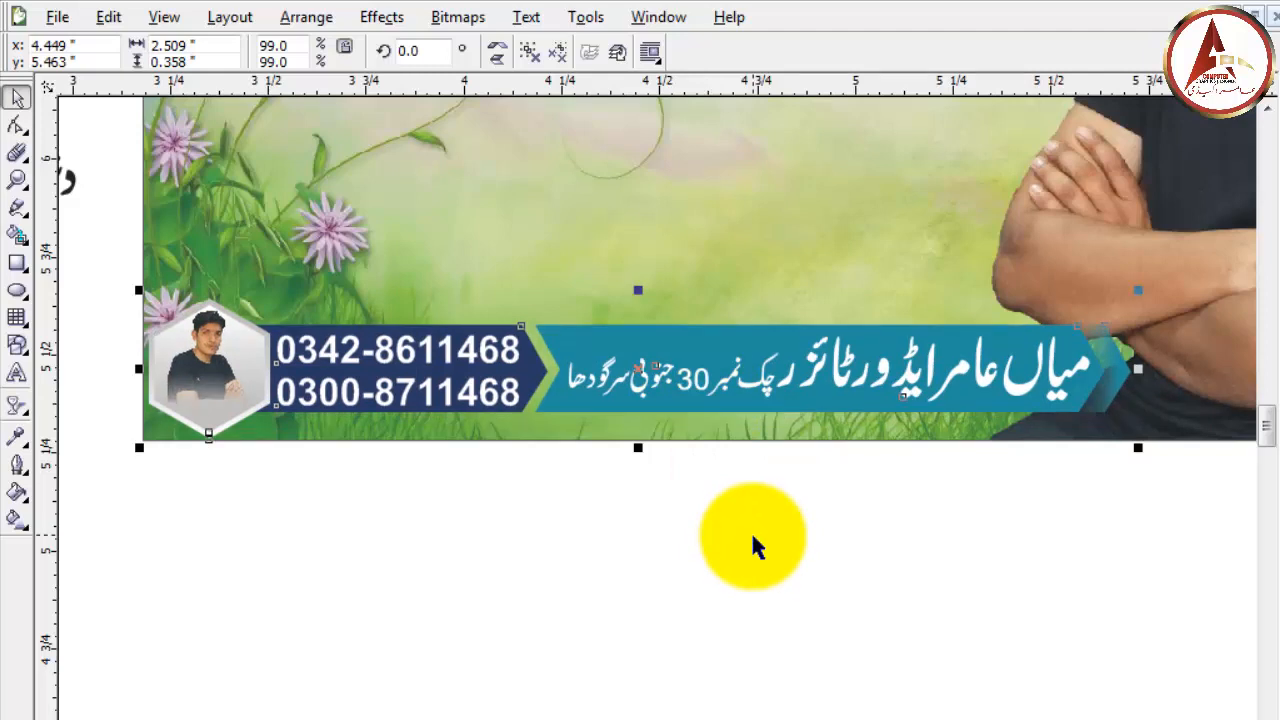
key(F4)
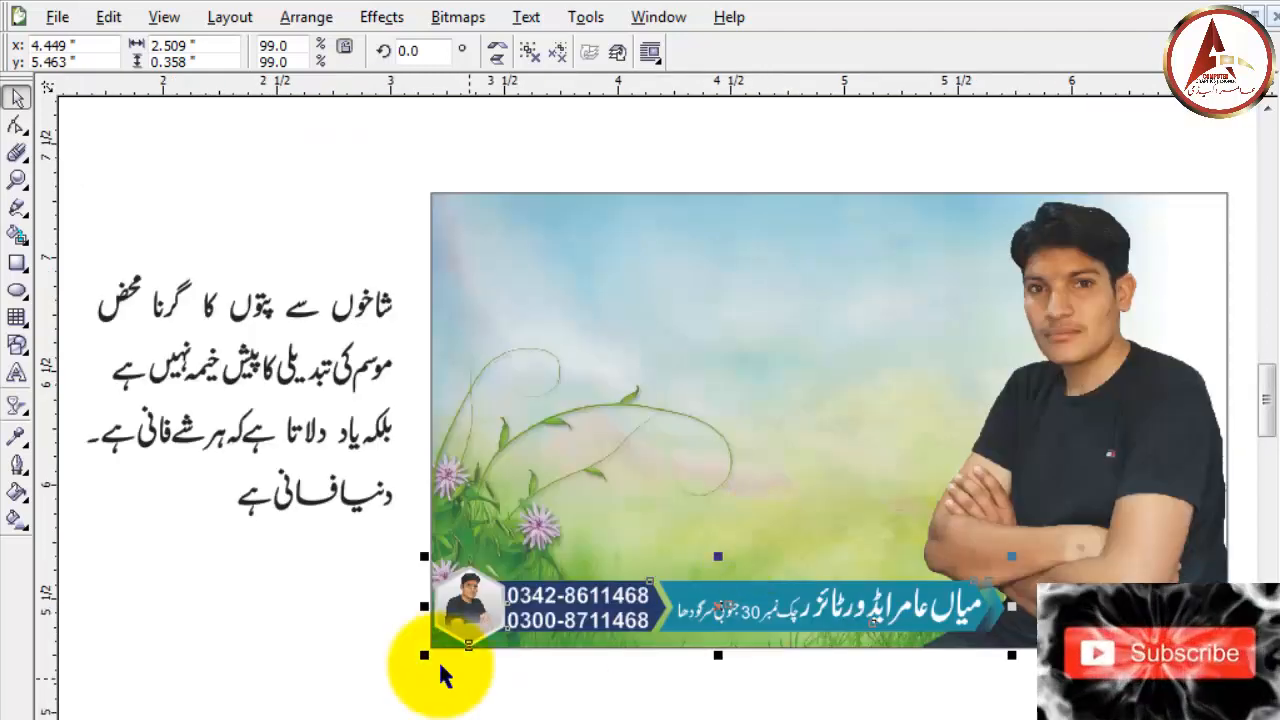
click(345, 616)
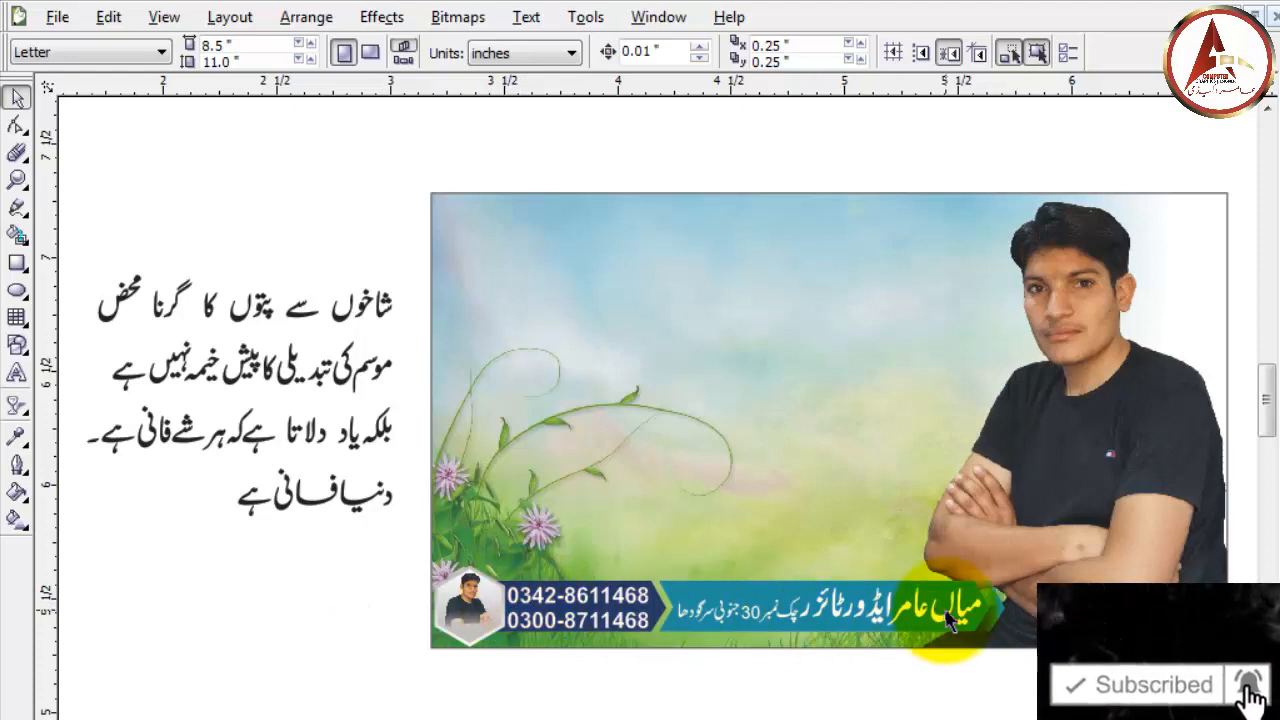
- Switch to InPage to review the source Urdu text, and return to the card in CorelDRAW
click(309, 432)
click(257, 572)
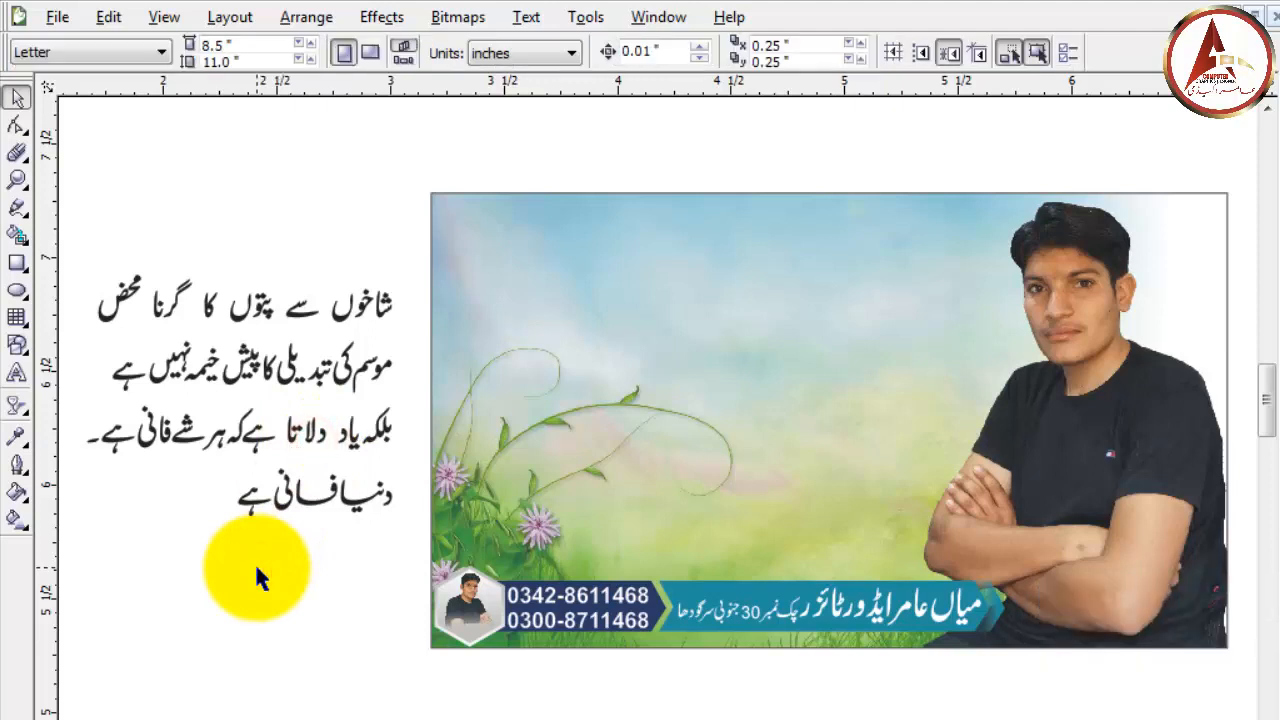
click(257, 570)
click(454, 719)
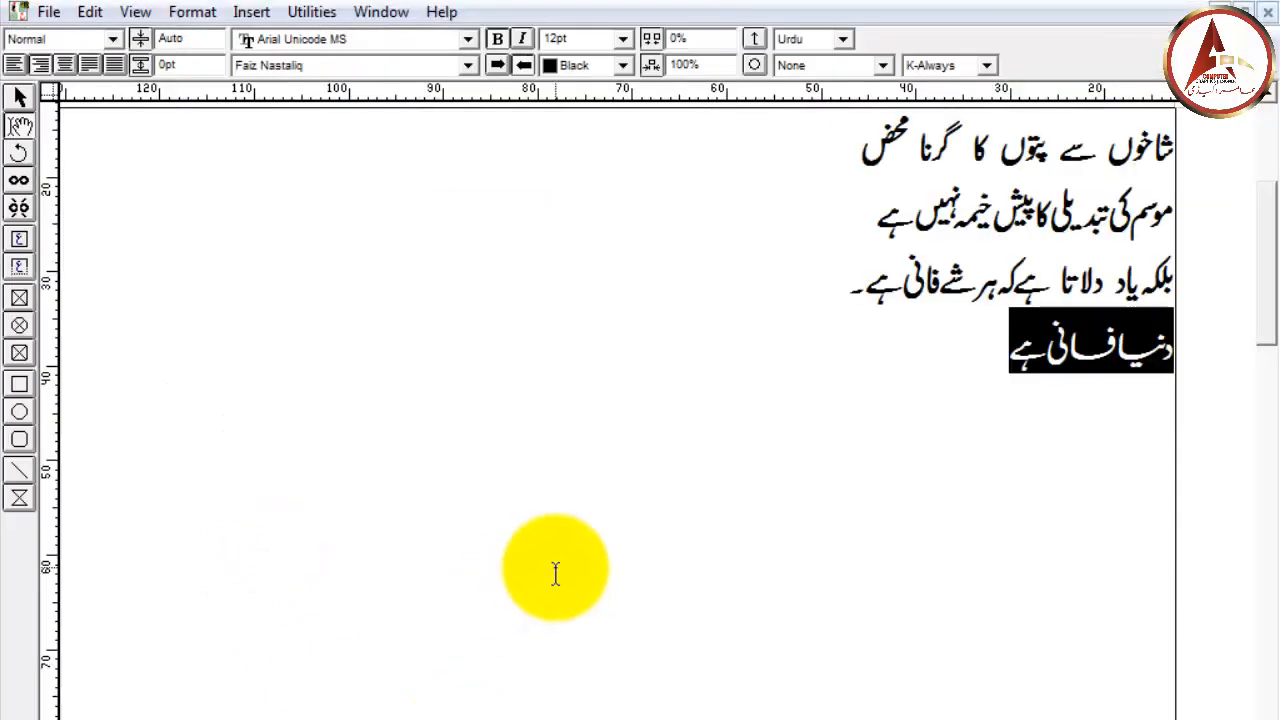
click(837, 490)
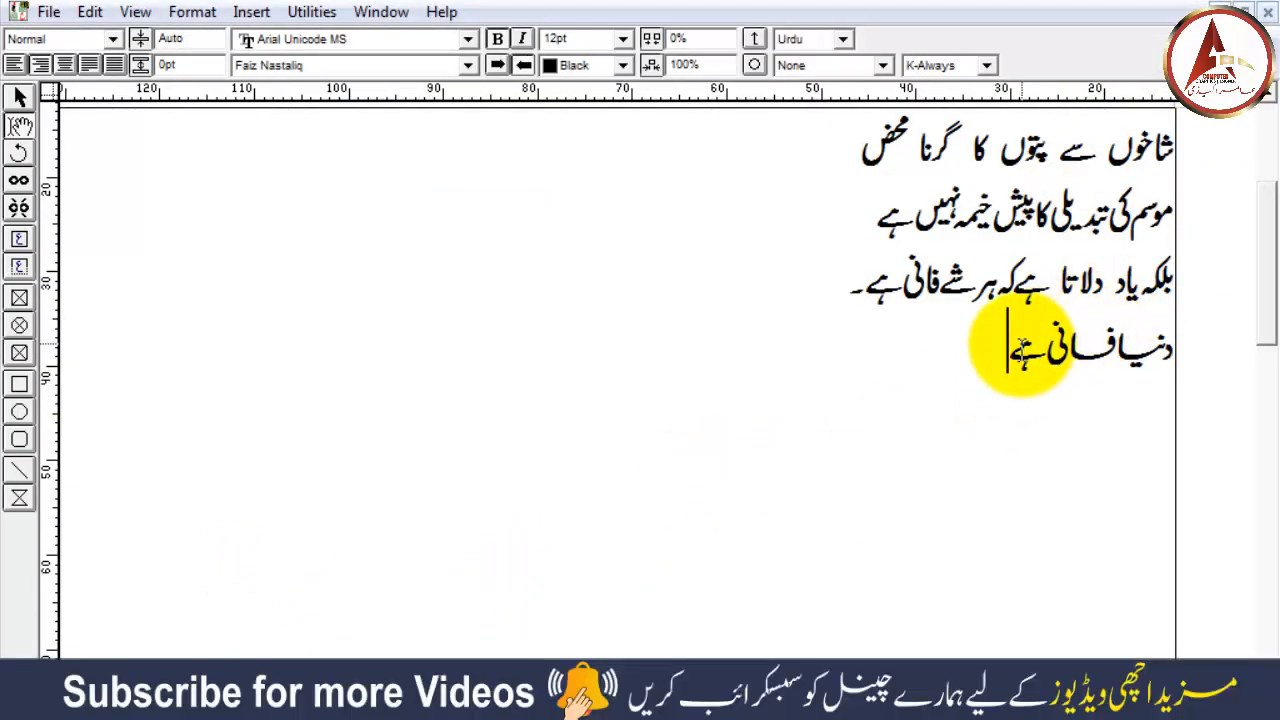
click(1020, 350)
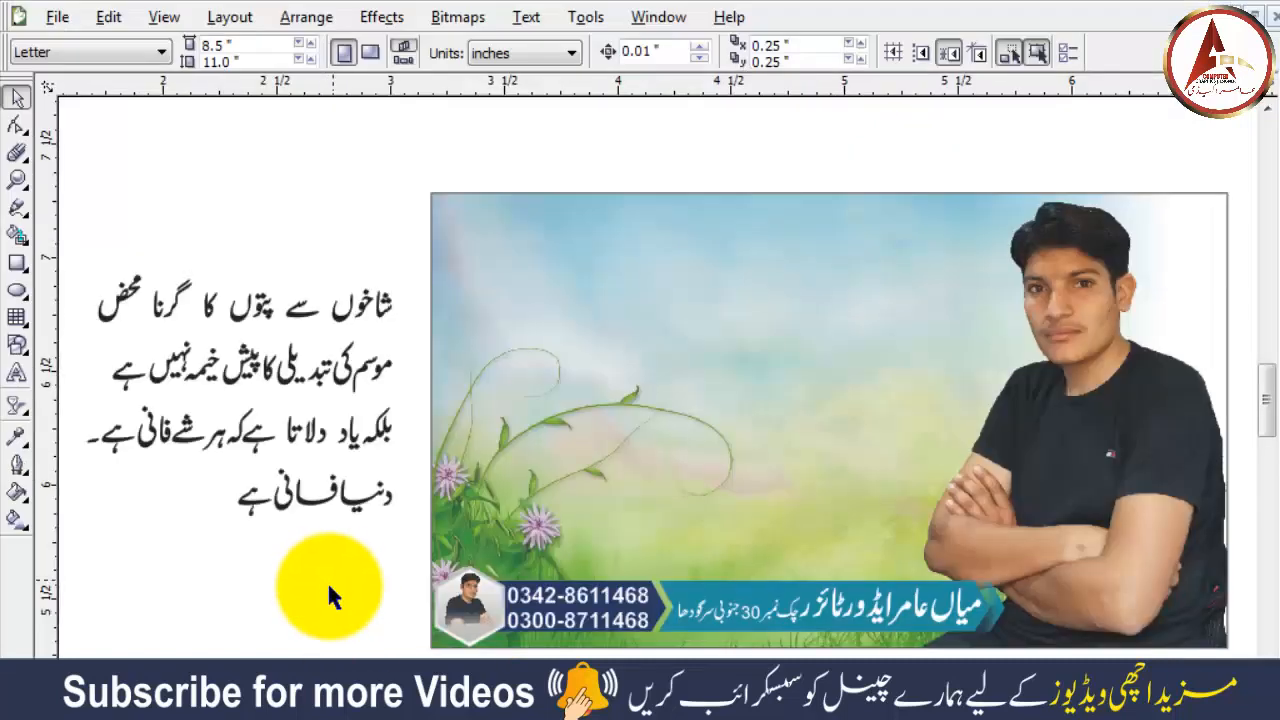
click(326, 579)
- Weld the first three Urdu lines into one object placed on the card's landscape, enlarged to about 1.88 by 1.1 inches
drag(82, 234, 421, 468)
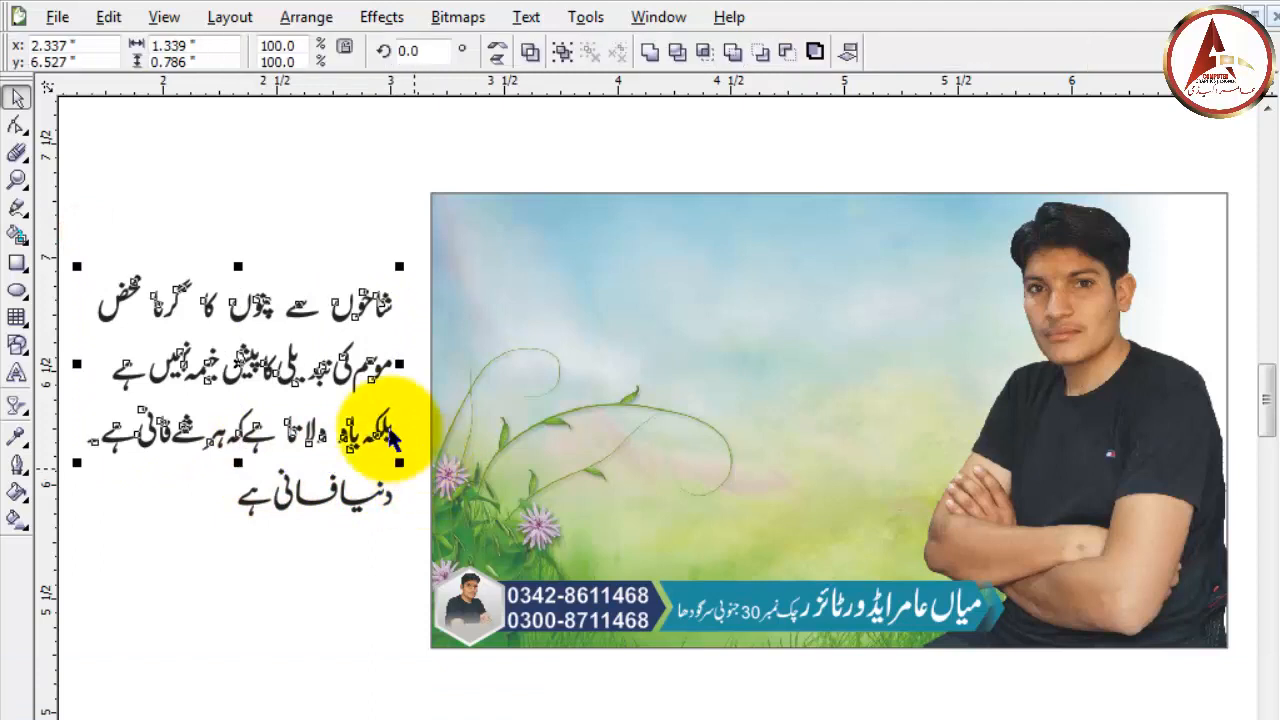
drag(293, 368, 708, 472)
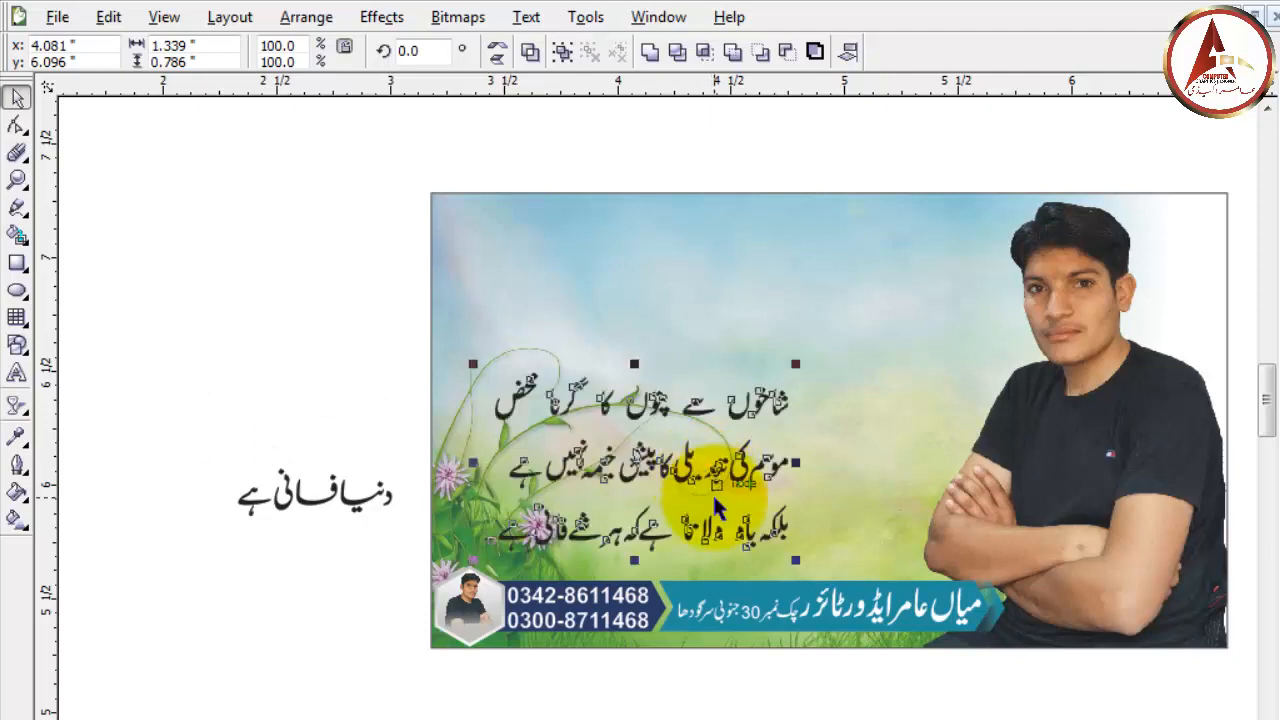
click(649, 53)
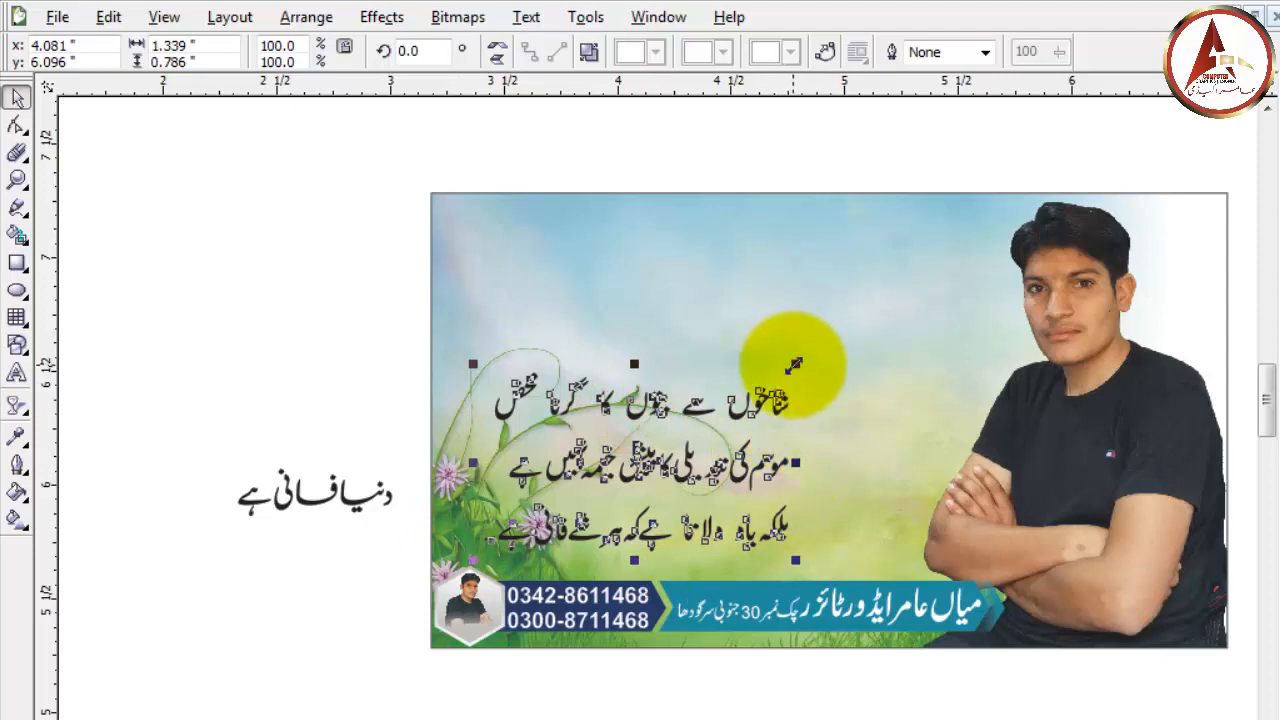
drag(792, 366, 943, 289)
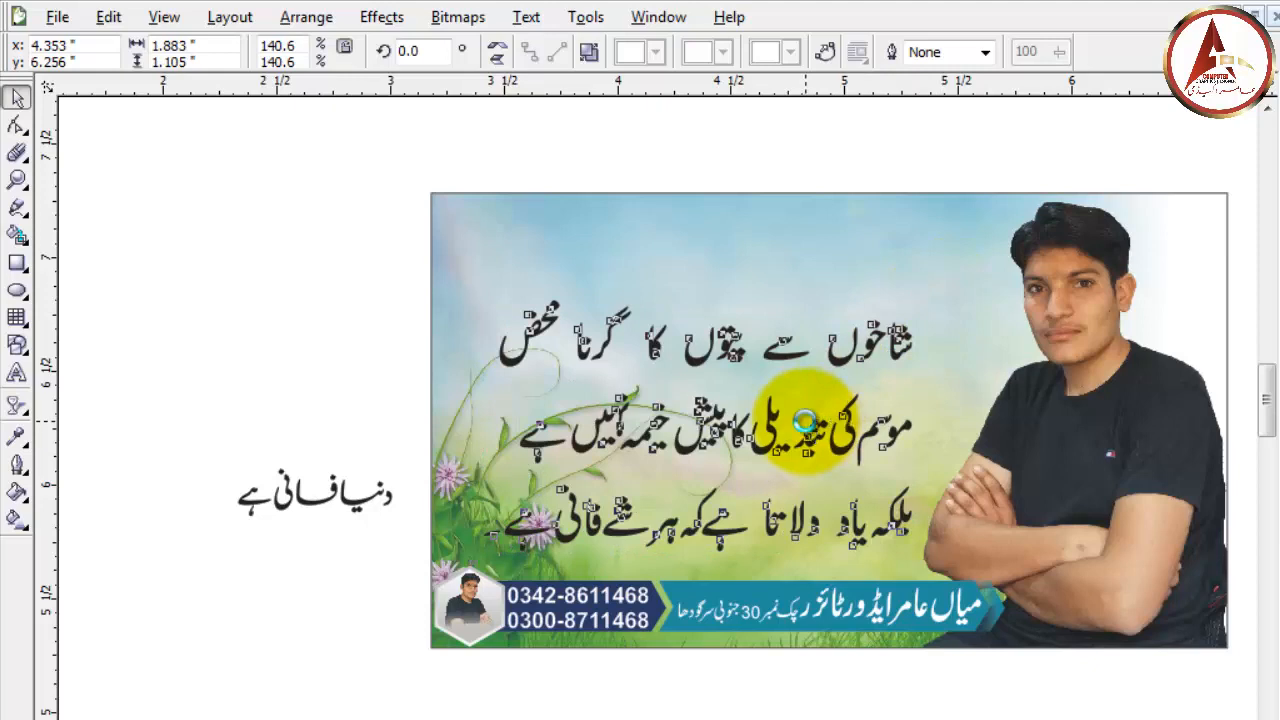
click(805, 421)
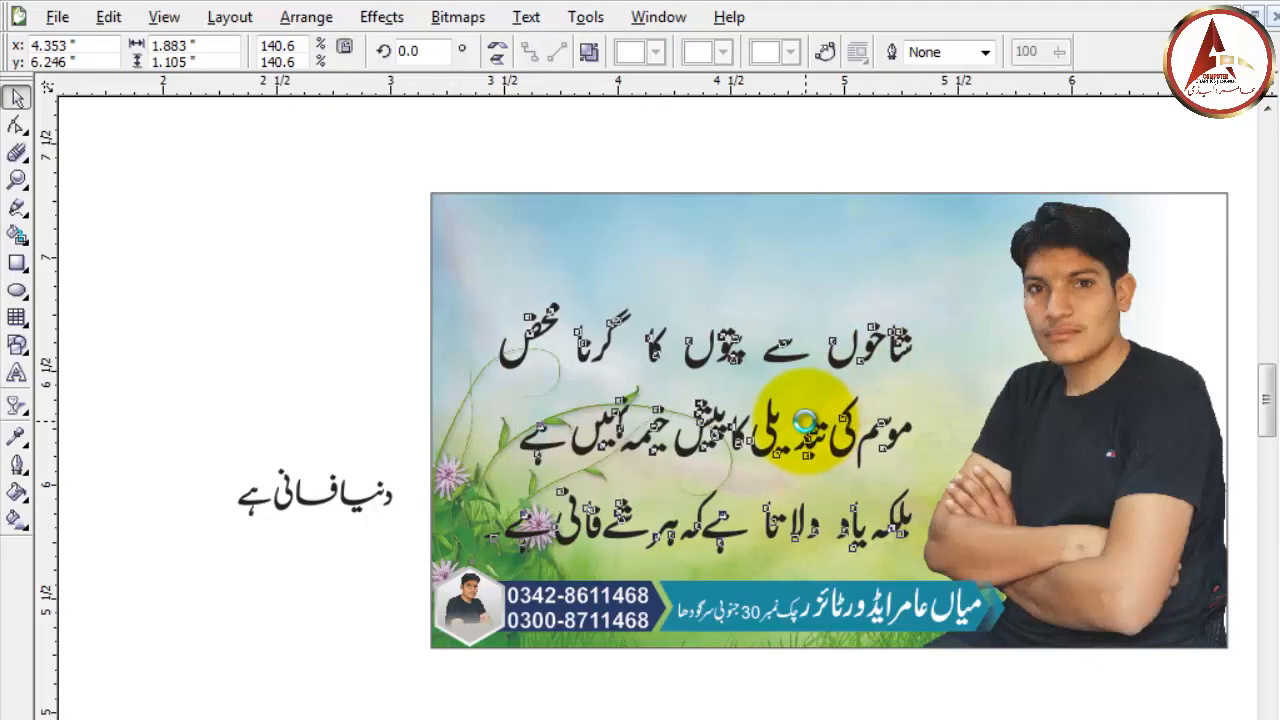
- Weld the remaining Urdu line "دنیا فانی ہے" and place it, enlarged, as a heading above the three lines on the card
click(257, 443)
drag(207, 410, 427, 594)
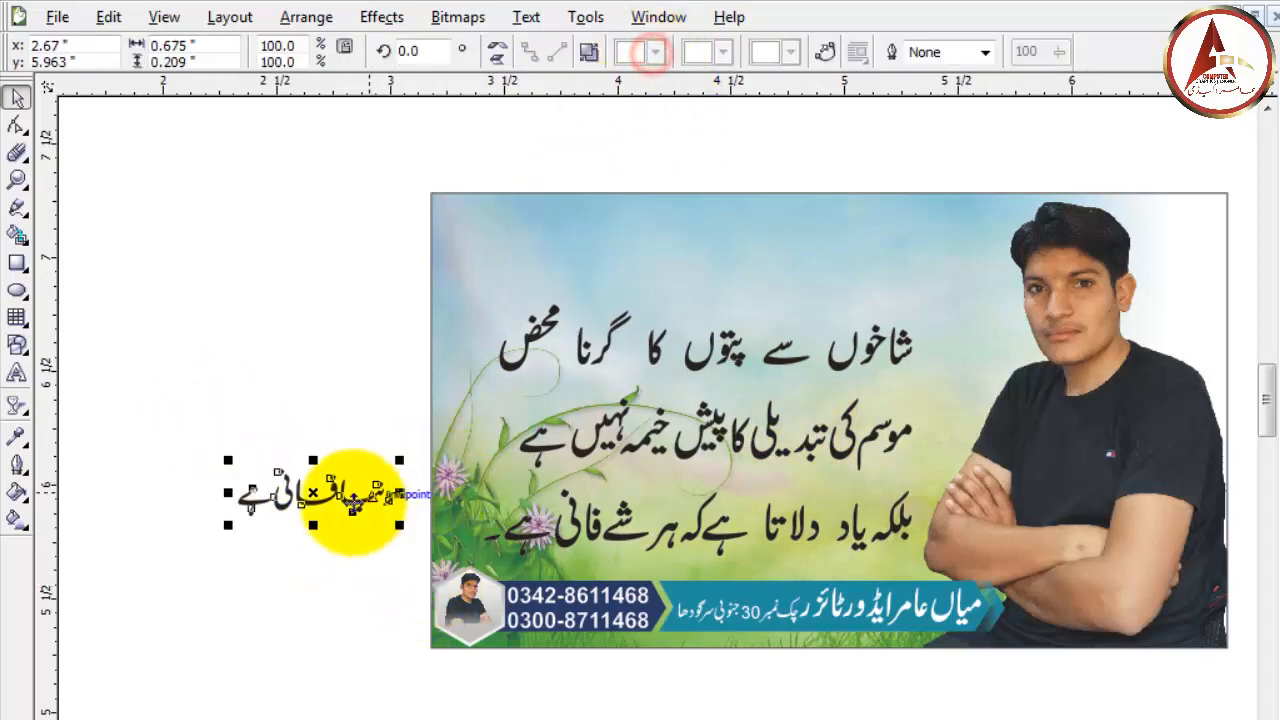
drag(325, 482, 716, 253)
drag(806, 218, 855, 186)
click(918, 170)
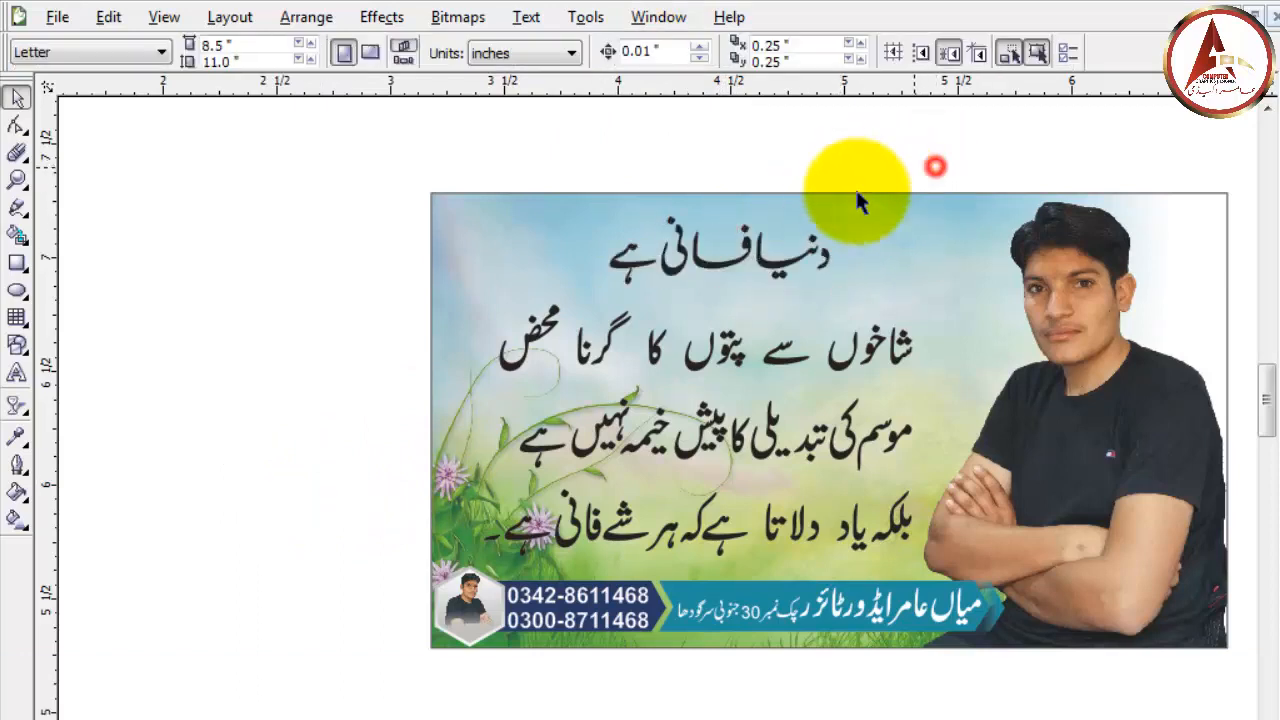
- Draw a rectangle about 1.56 by 0.45 inches around the Urdu heading at the card's upper edge
key(F4)
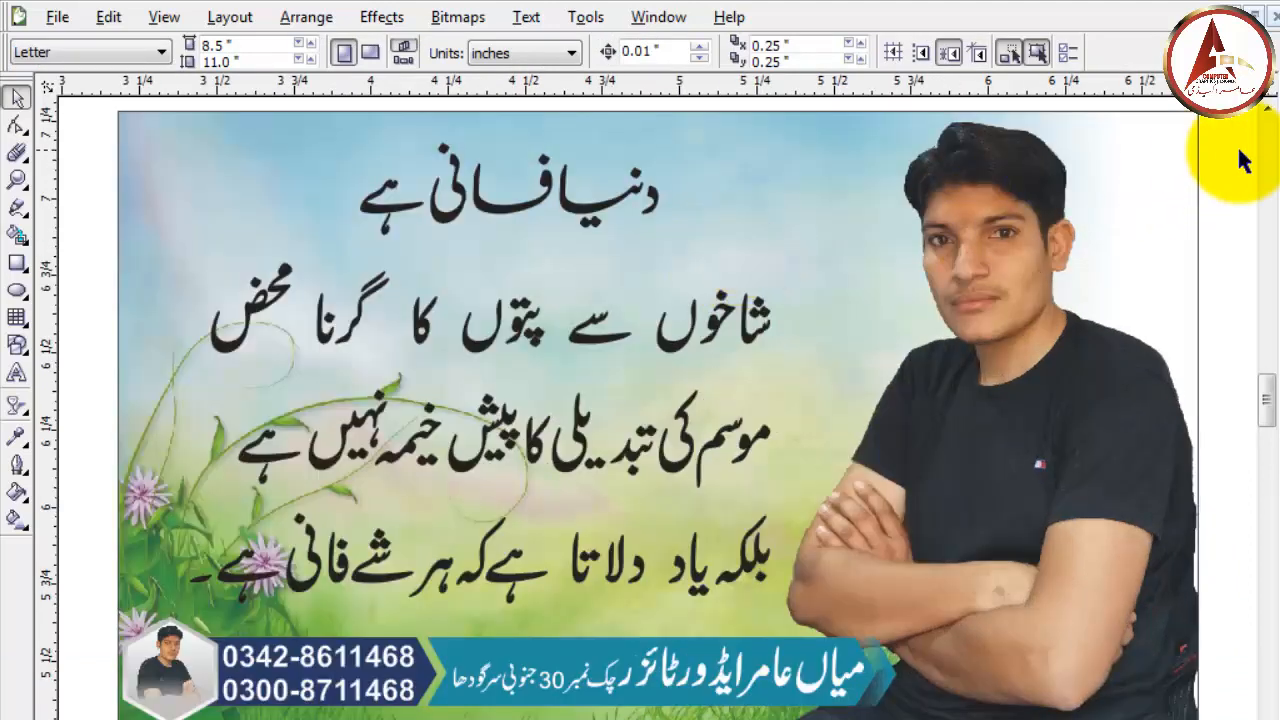
click(17, 265)
drag(254, 101, 735, 240)
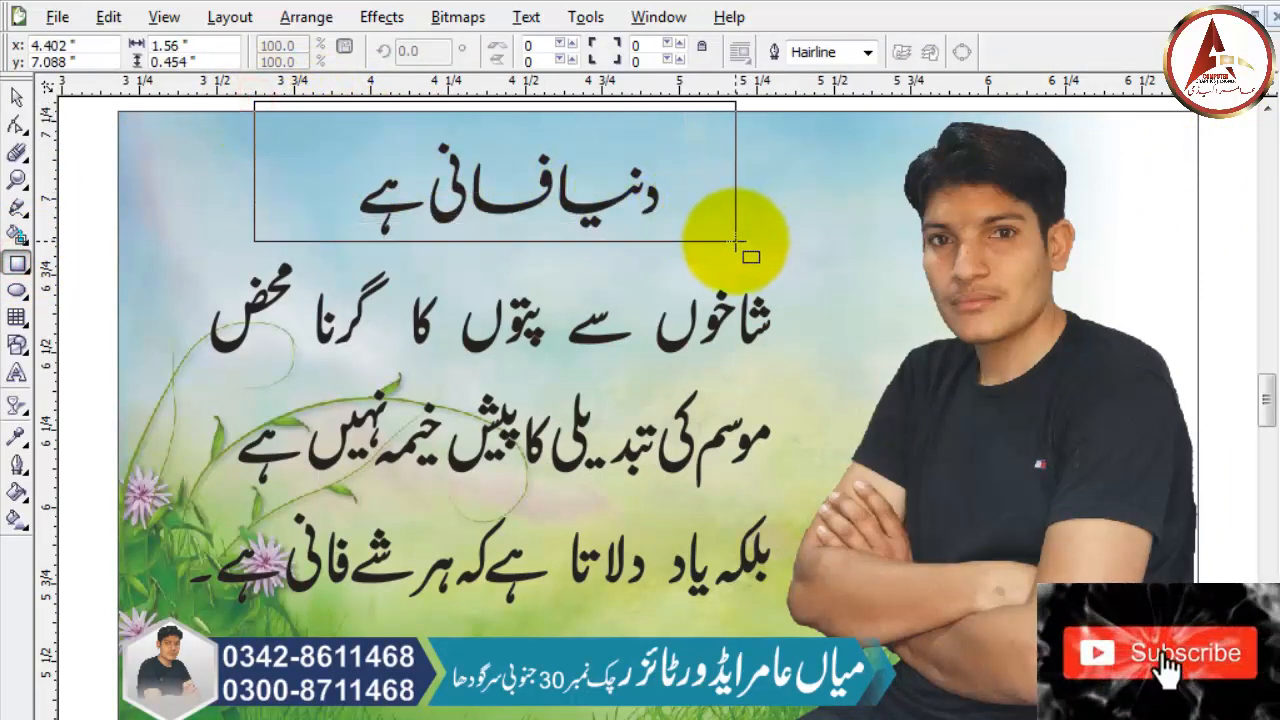
- Round all four corners of the rectangle around the Urdu heading to a roundness of 59
click(17, 124)
drag(254, 241, 294, 241)
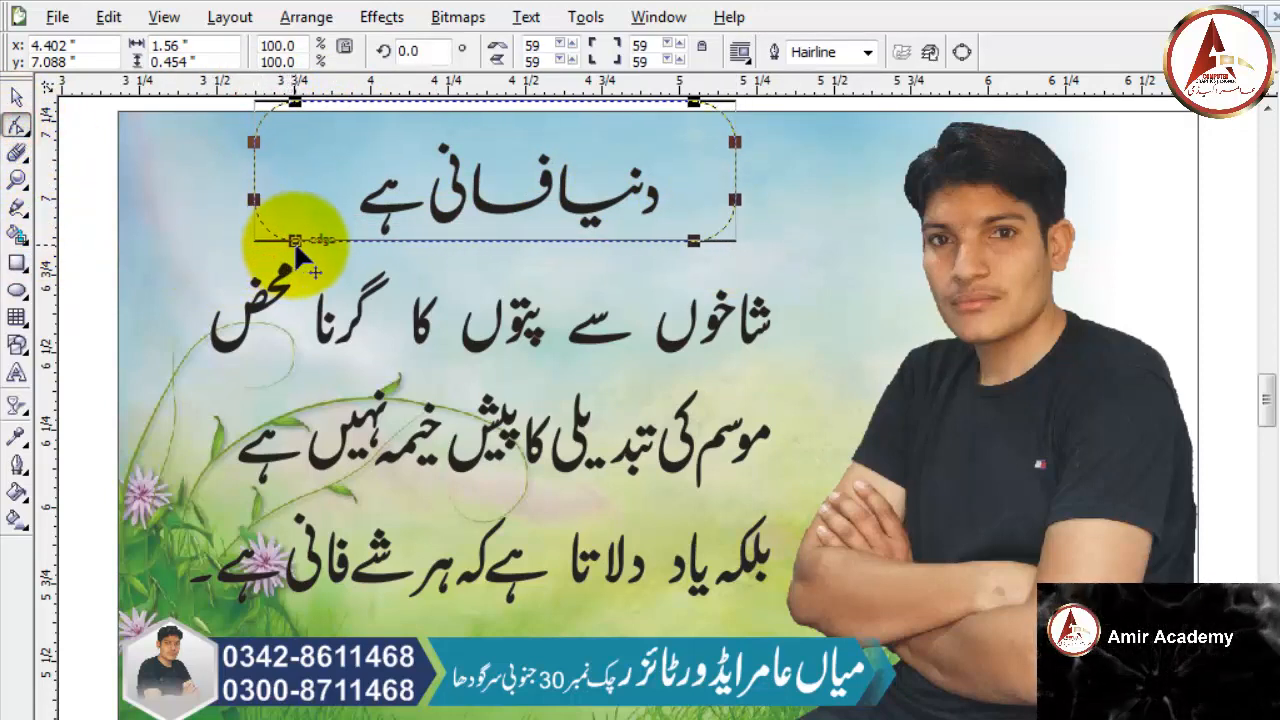
click(17, 97)
key(Delete)
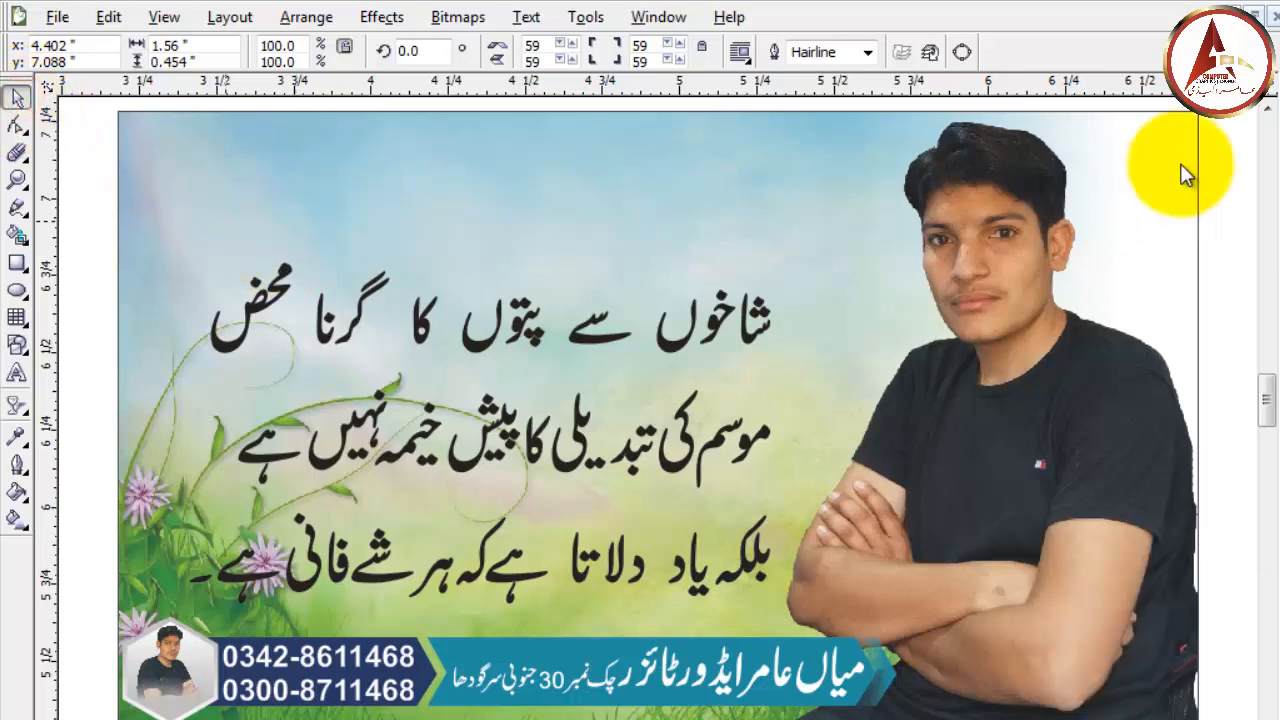
scroll(1266, 114, up, 1)
key(ctrl+z)
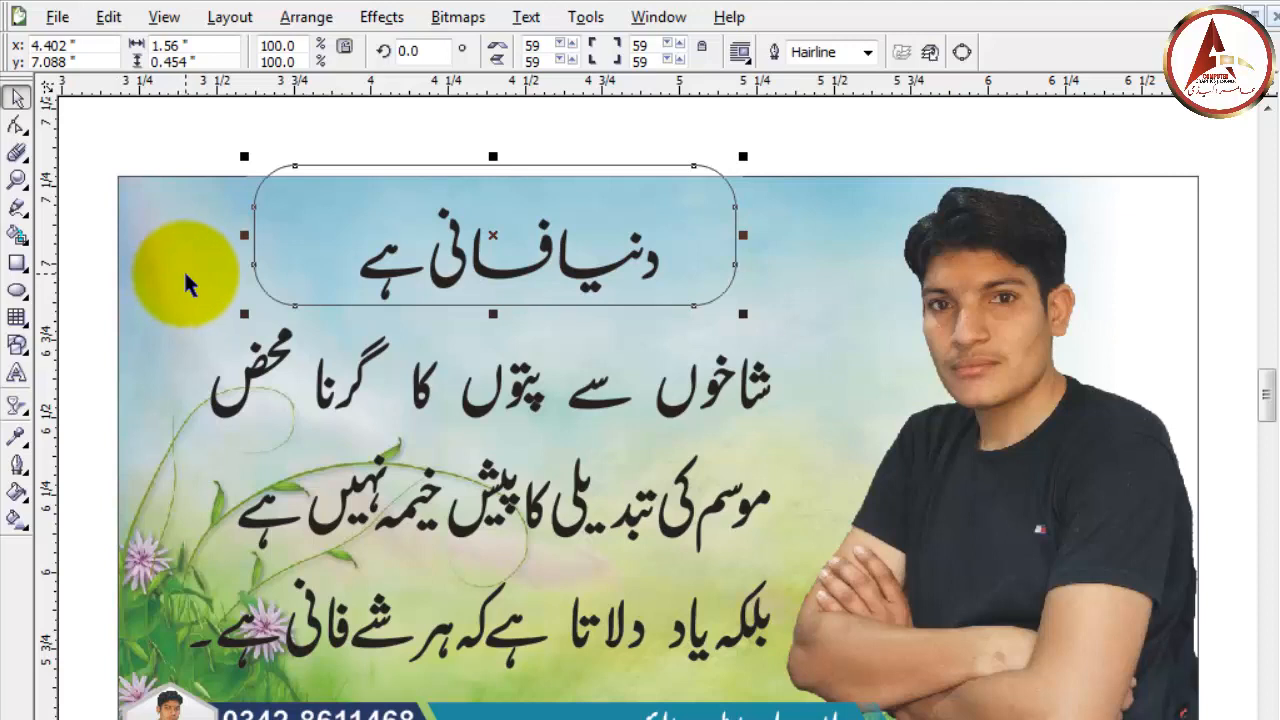
- Raise the rounded rectangle's upper nodes above the card's edge, making the shape about 0.7 inches tall, and fill it dark green
key(F10)
click(279, 185)
mouse_move(177, 143)
mouse_down()
mouse_move(419, 245)
mouse_move(640, 243)
mouse_move(239, 165)
mouse_move(757, 236)
mouse_move(646, 177)
mouse_up()
drag(788, 143, 233, 205)
drag(171, 242, 607, 222)
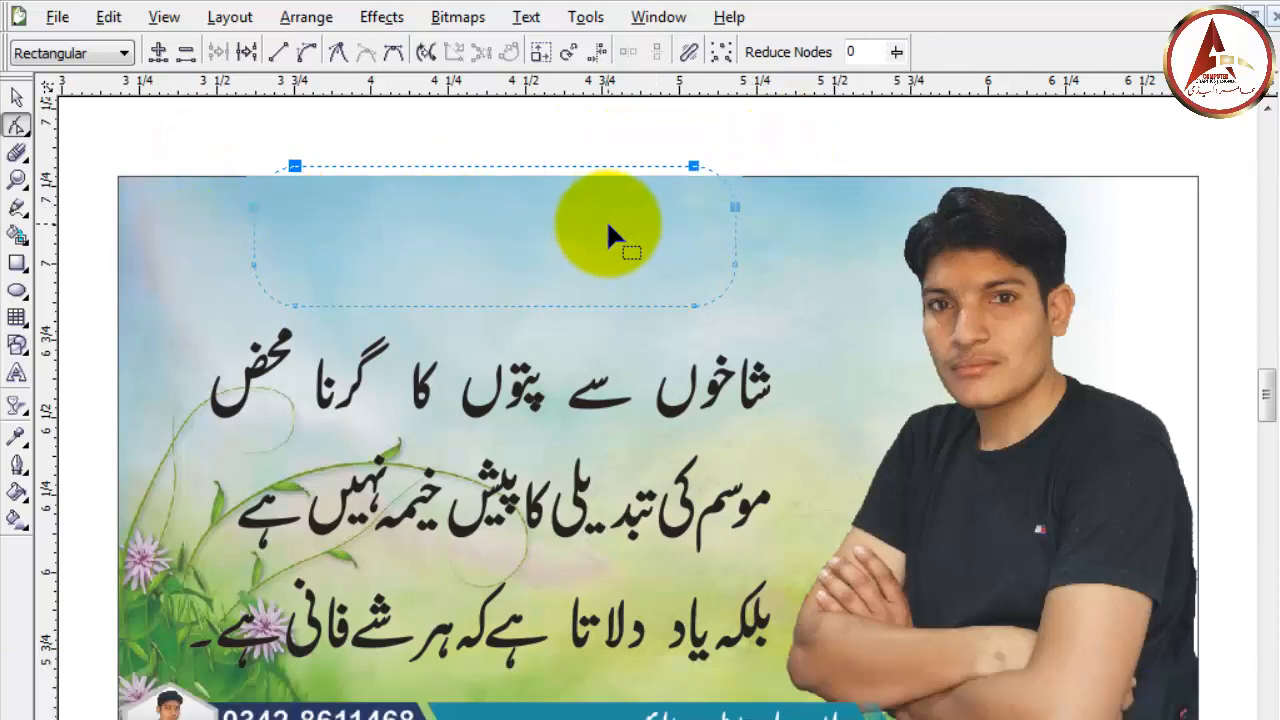
drag(693, 167, 679, 132)
key(ctrl+z)
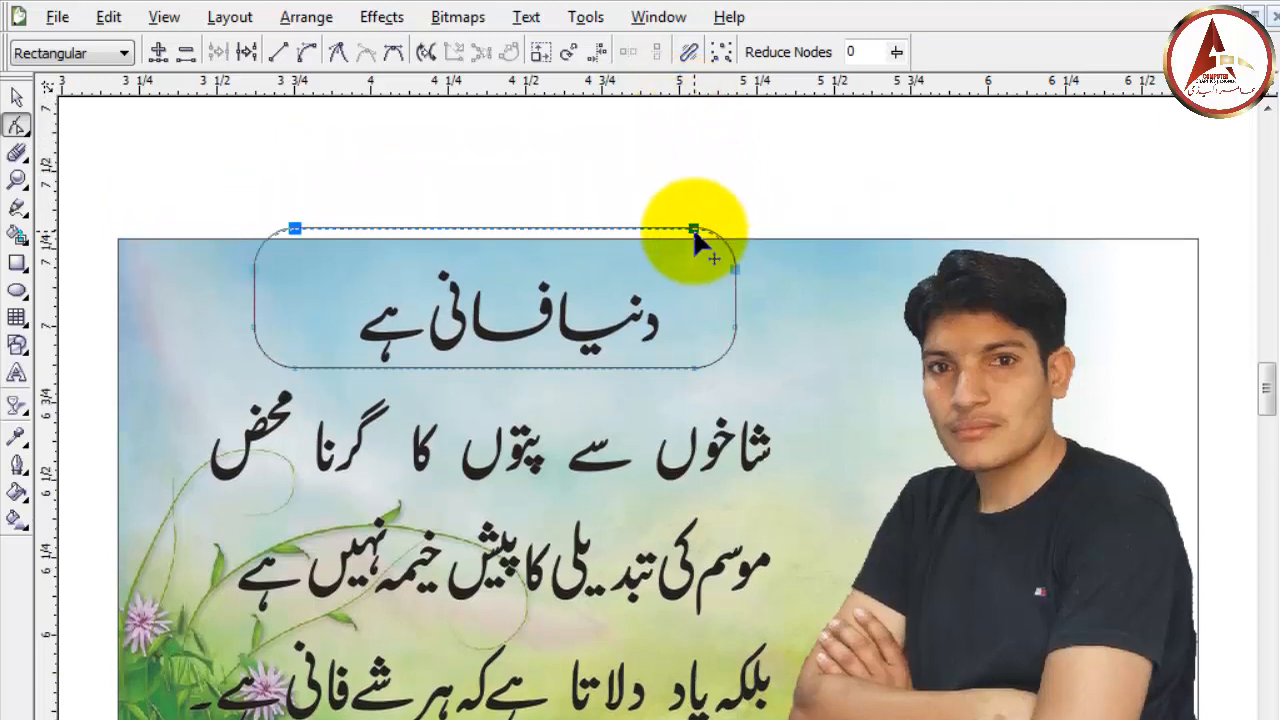
drag(694, 226, 692, 161)
drag(684, 151, 688, 152)
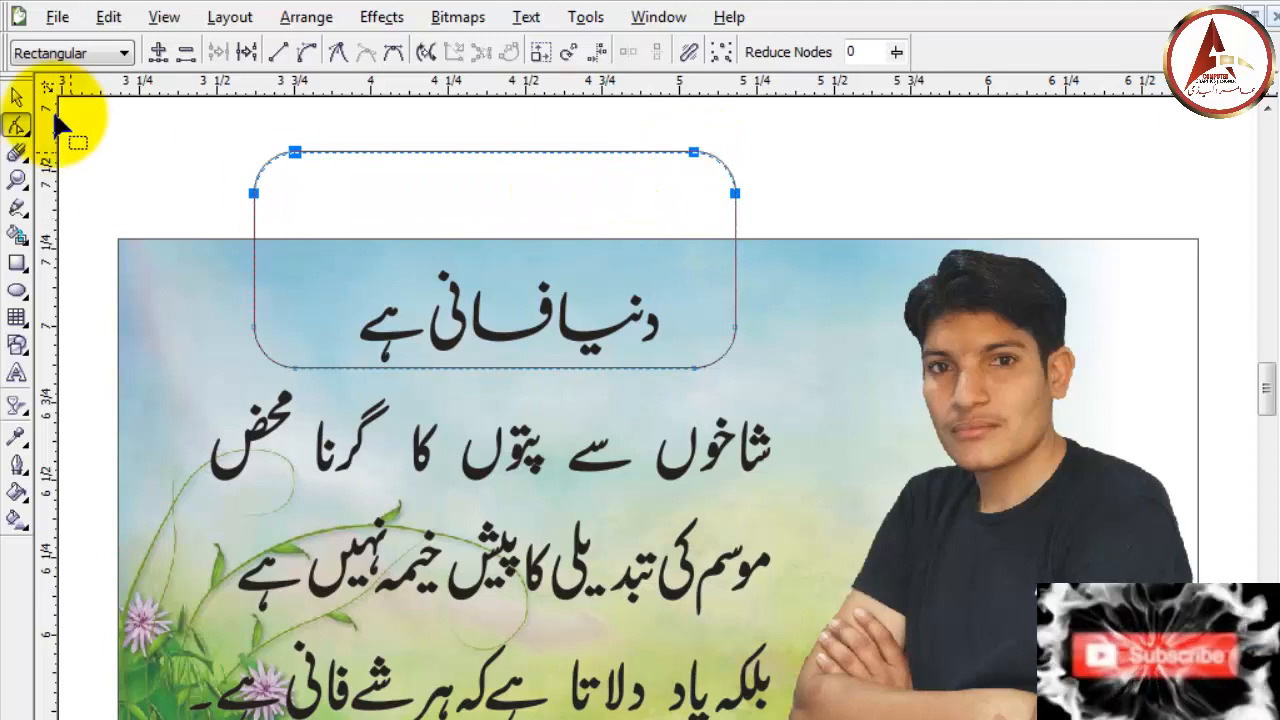
click(17, 97)
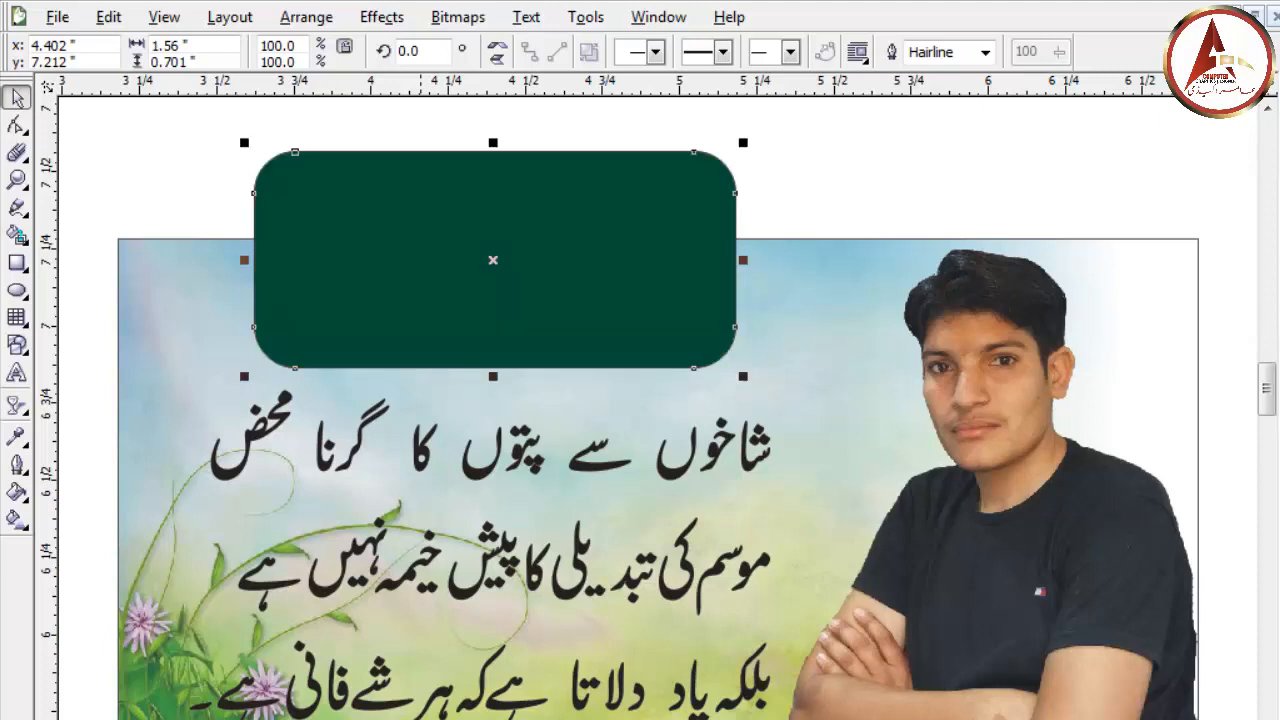
- Give the dark green shape a 2.0 pt white outline behind the fill, scaled with the image, with rounded corners and line caps
key(F12)
click(500, 313)
click(455, 395)
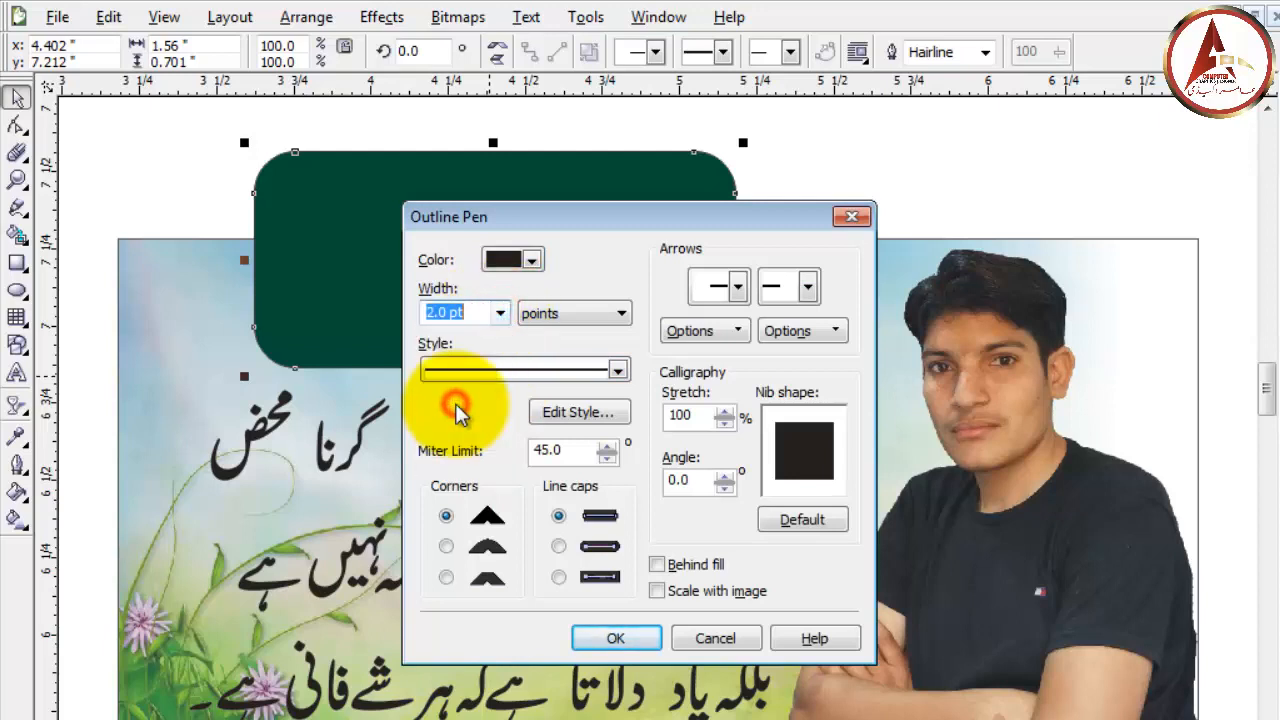
click(677, 564)
click(679, 591)
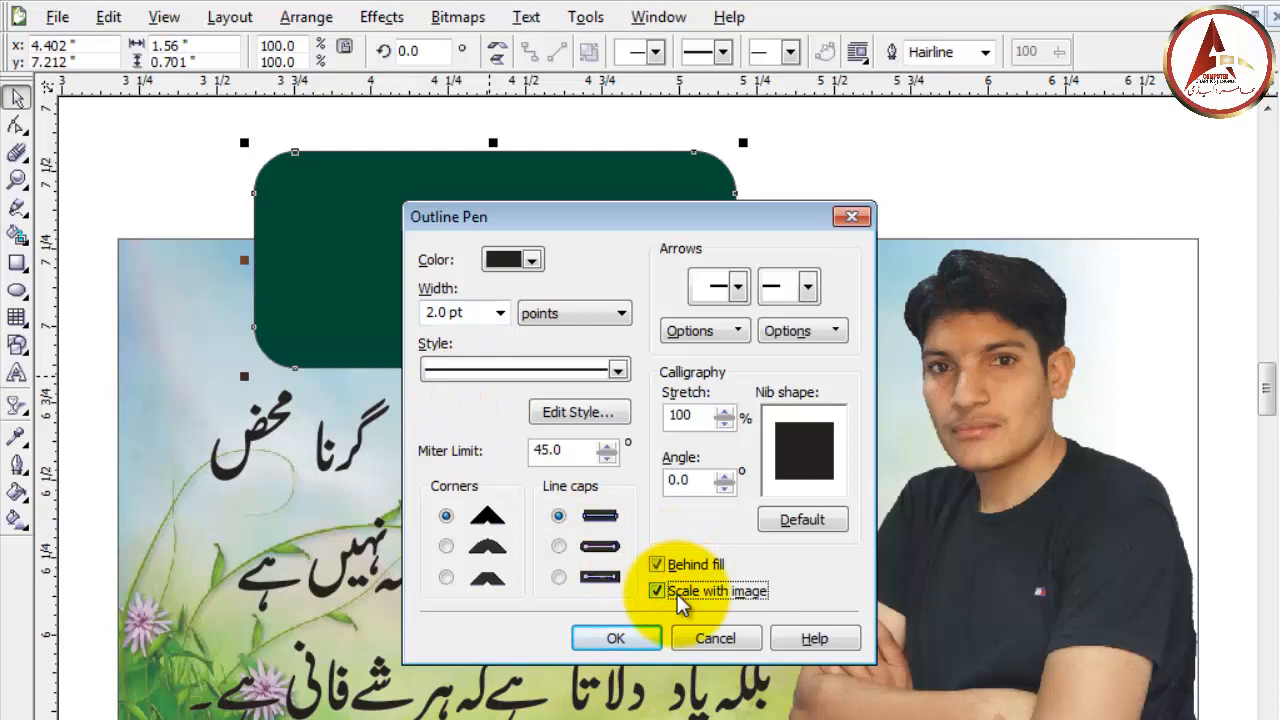
click(558, 546)
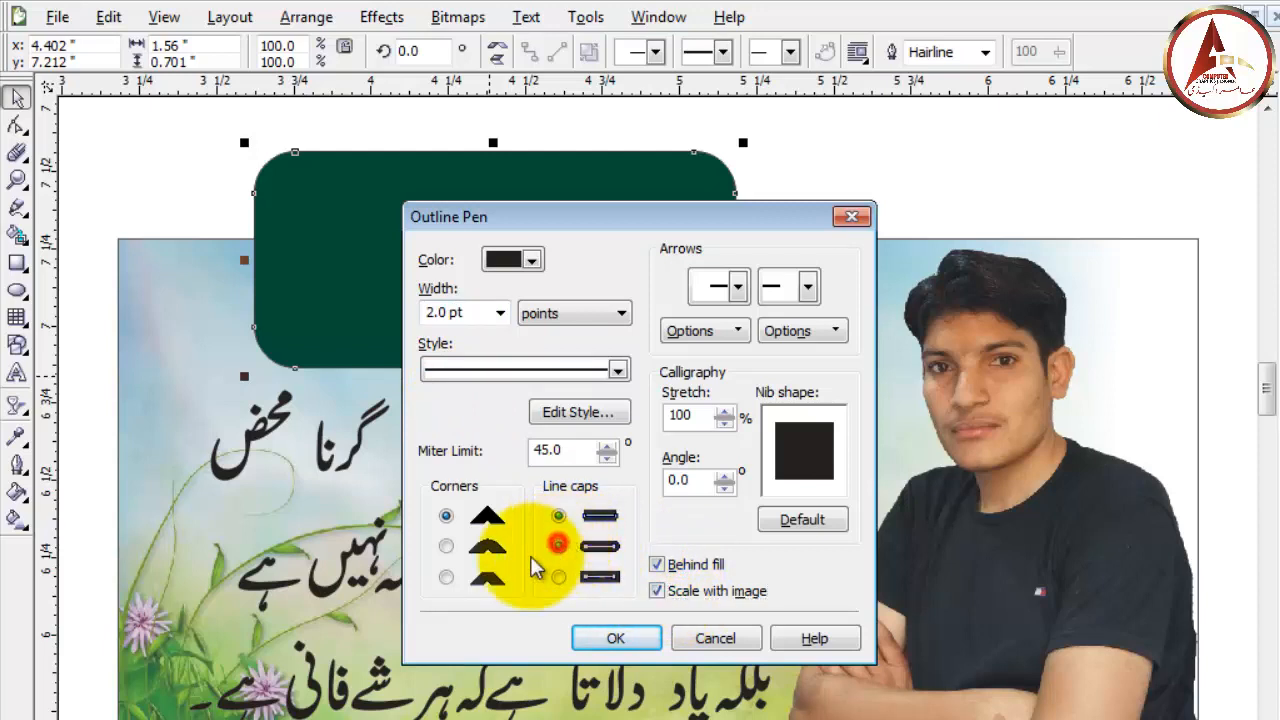
click(446, 546)
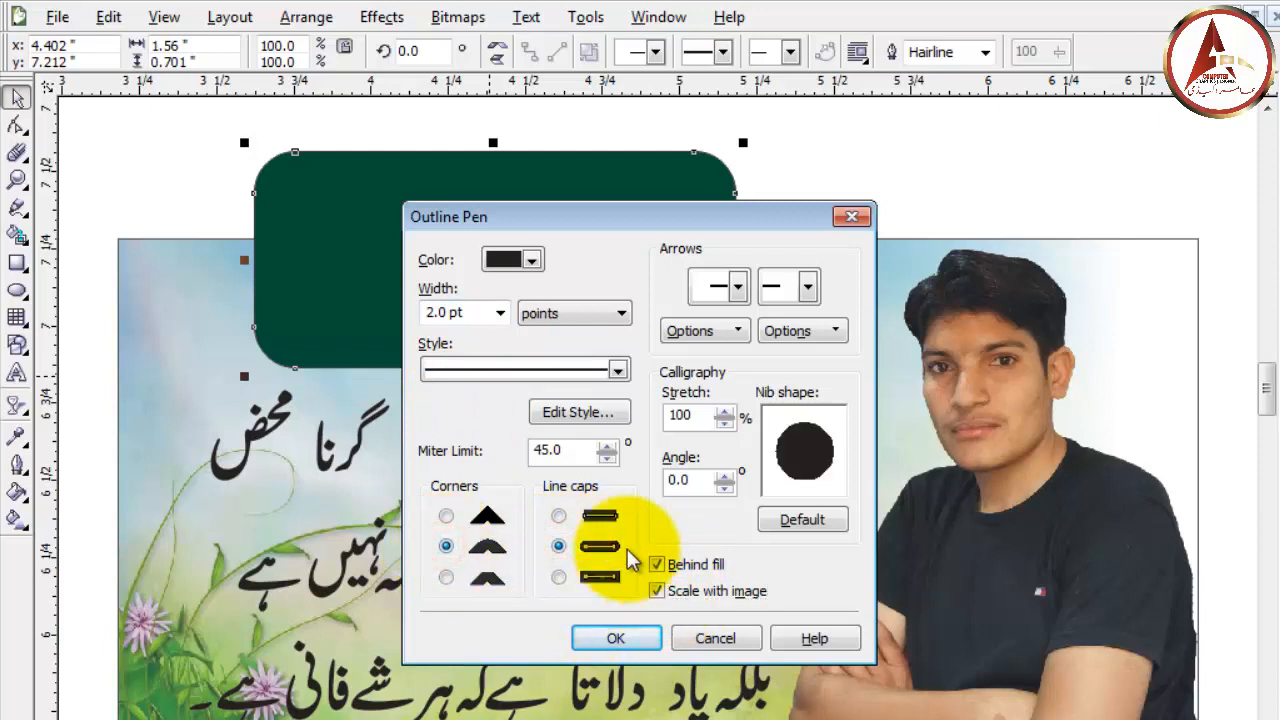
click(530, 261)
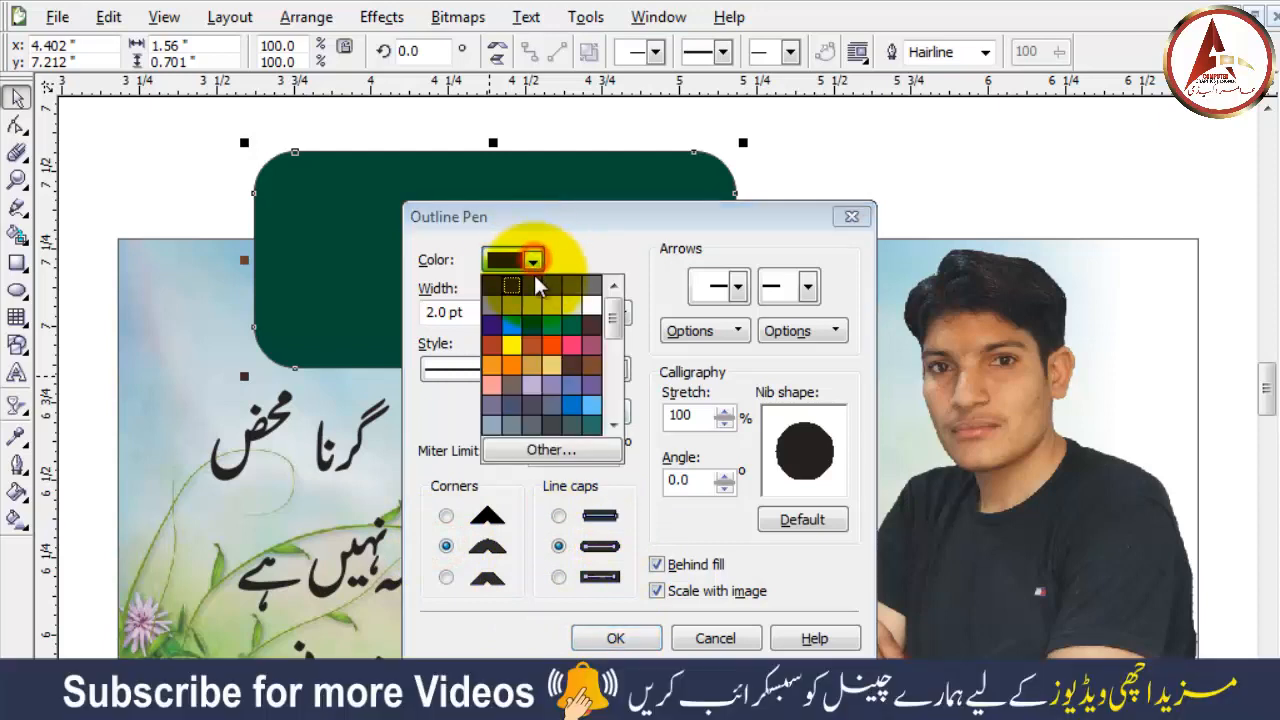
click(591, 312)
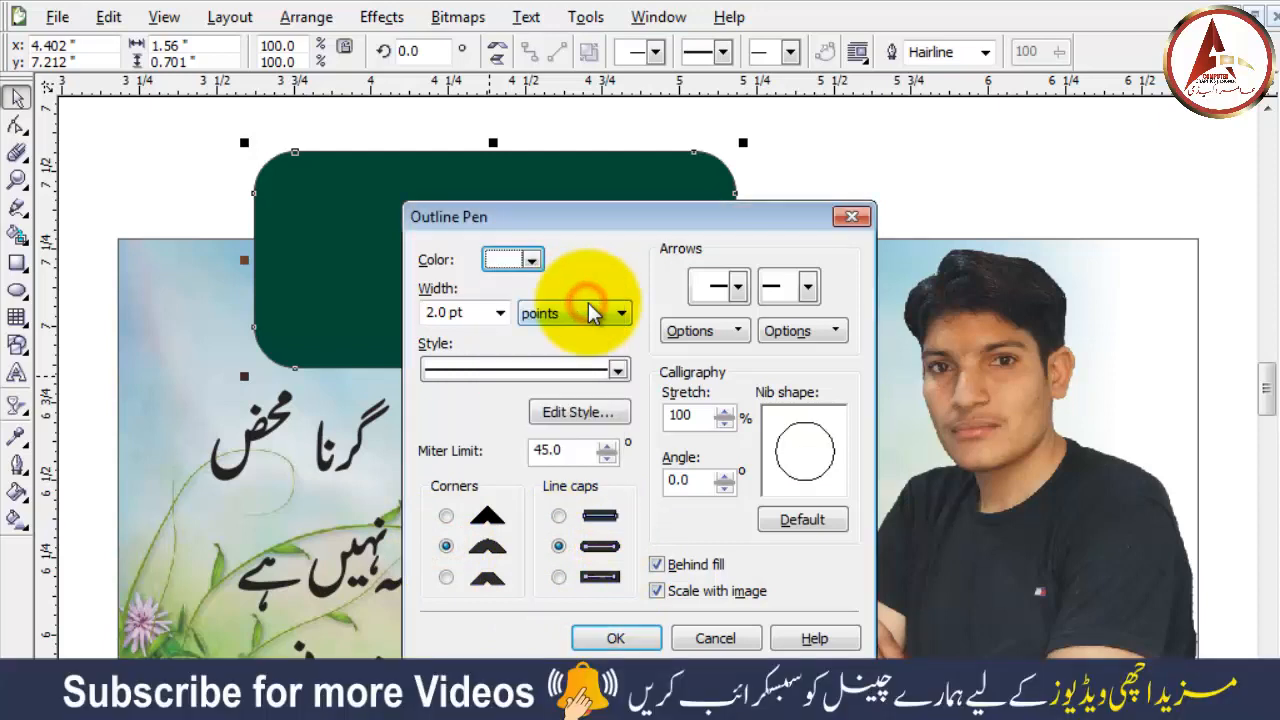
click(617, 640)
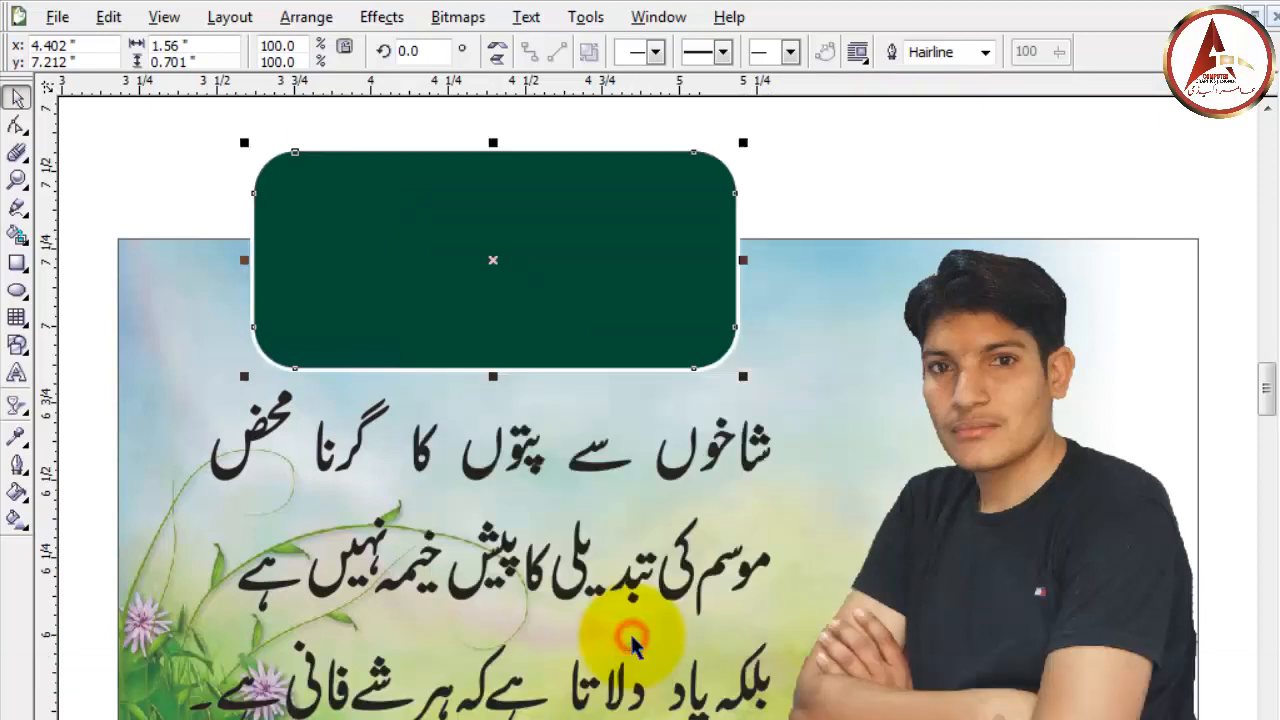
click(812, 193)
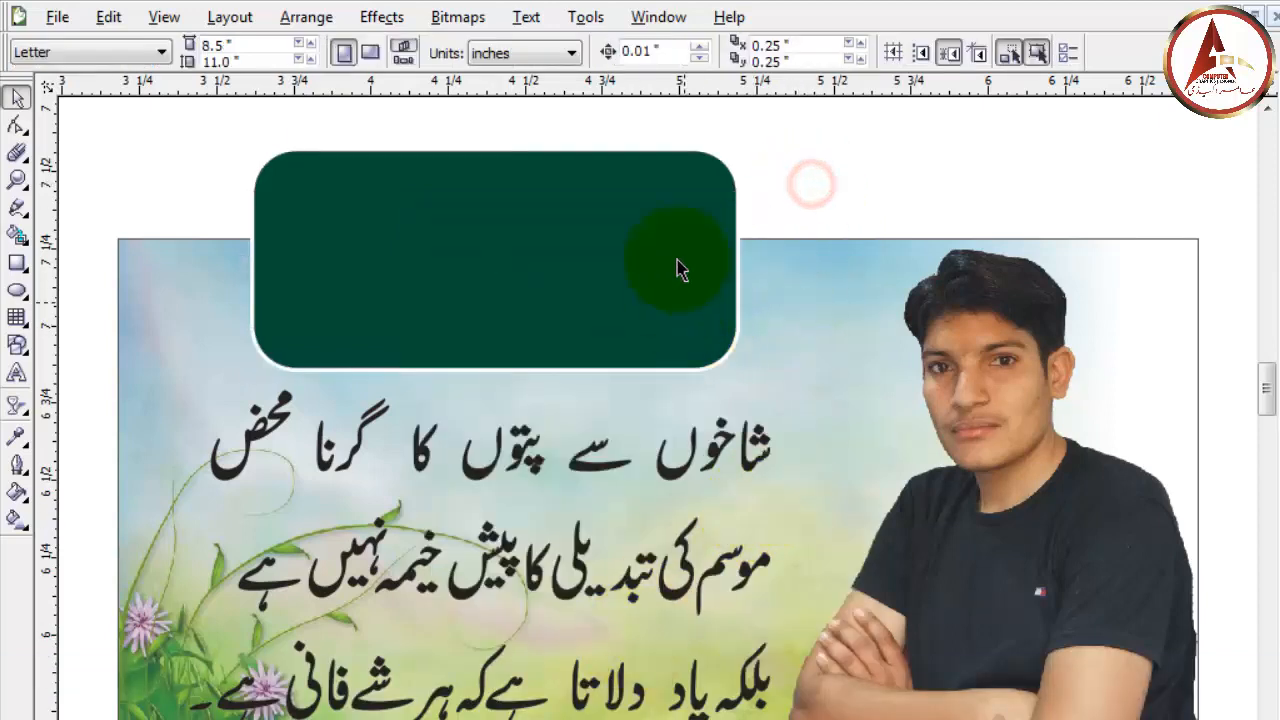
- Recolour the dark green shape's outline light green and PowerClip the shape inside the card's landscape frame
click(683, 372)
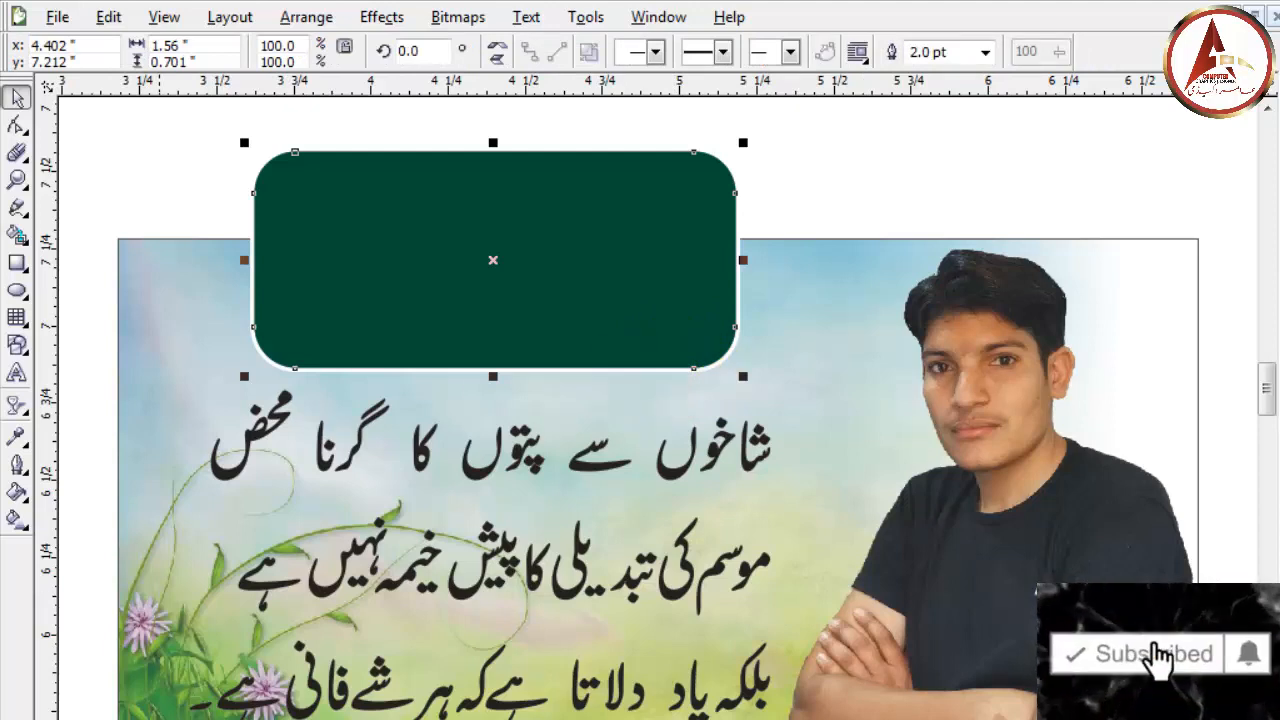
right_click(159, 717)
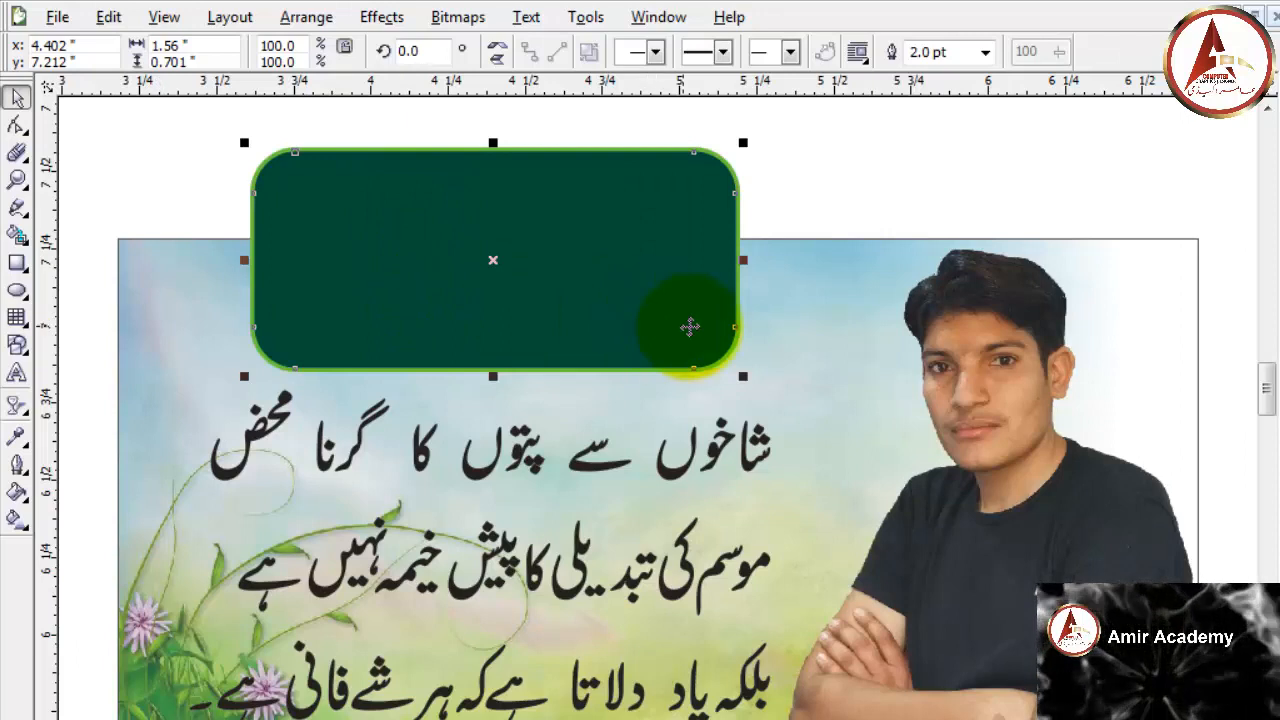
click(385, 17)
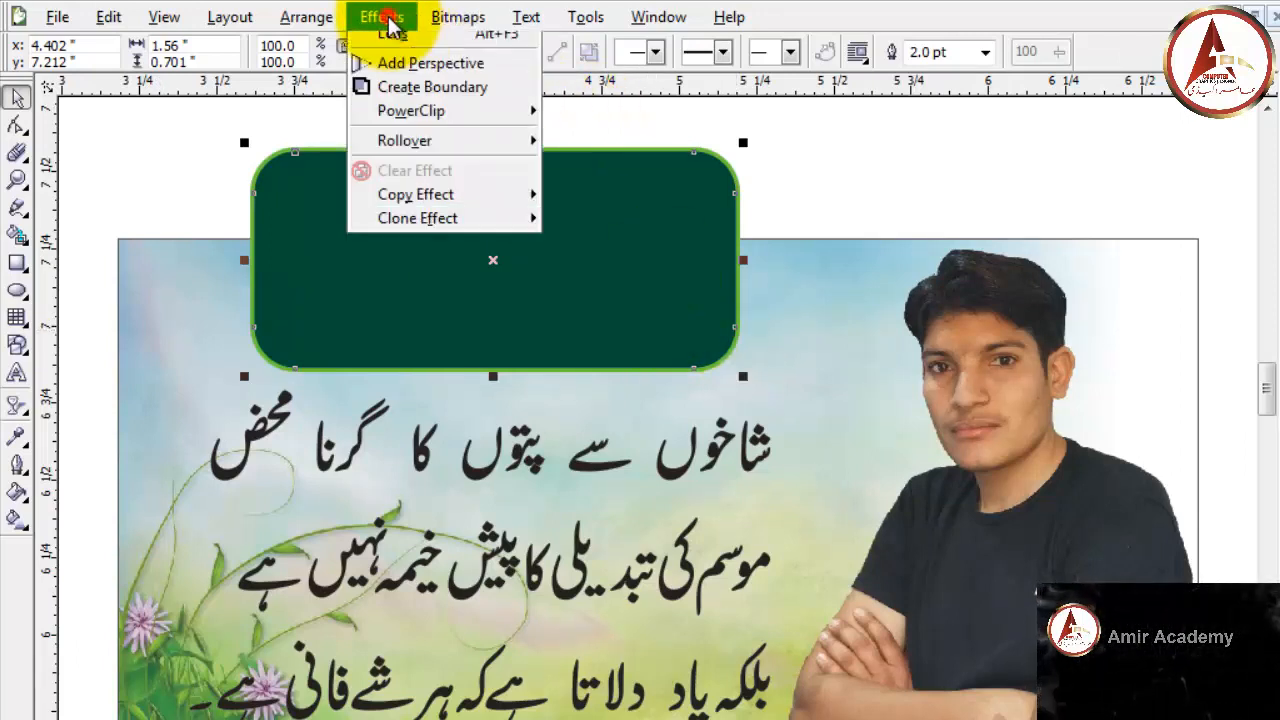
mouse_move(535, 344)
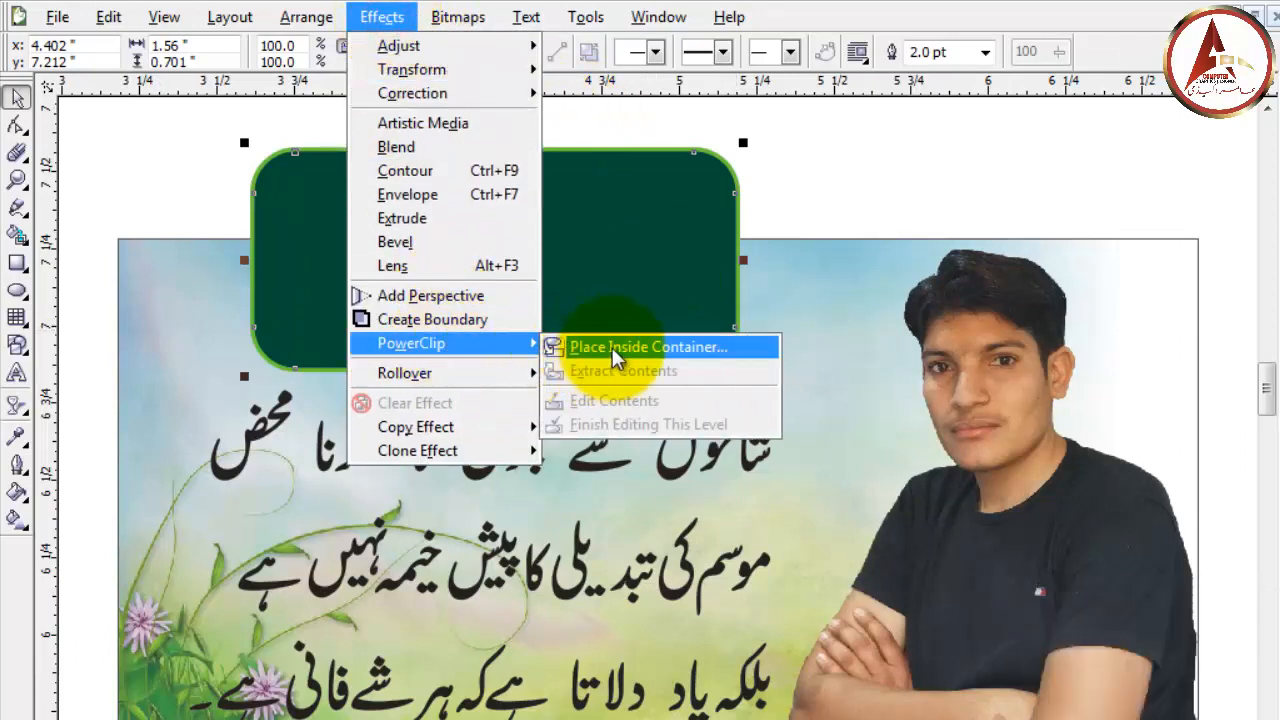
click(612, 347)
click(128, 343)
click(466, 163)
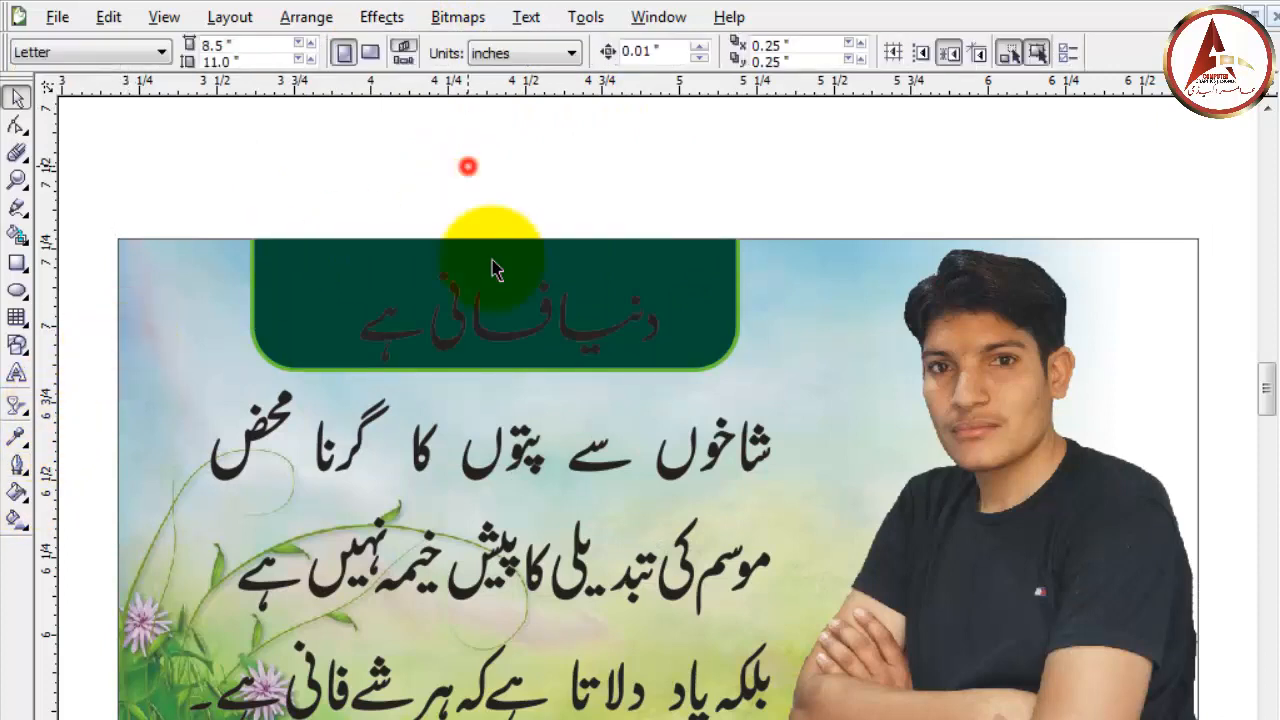
- Fill the Urdu heading white, enlarge it to about 1.16 by 0.36 inches and centre it on the dark green shape
click(510, 337)
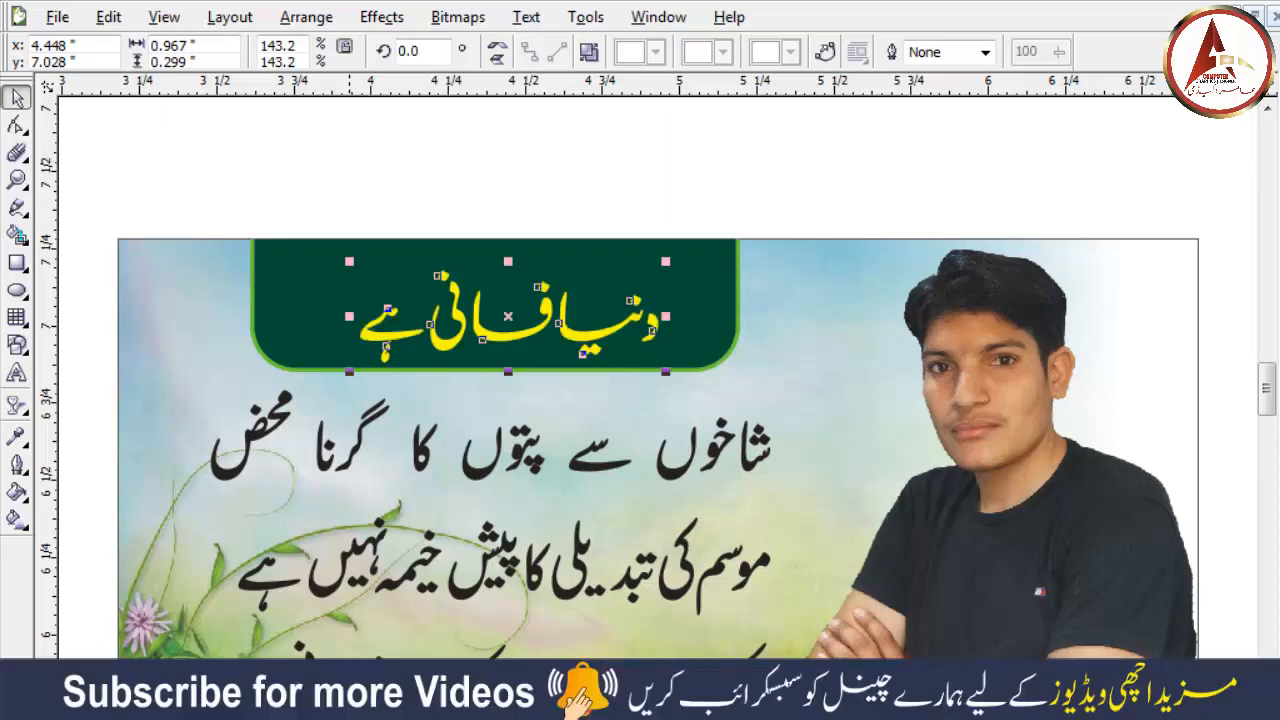
click(349, 702)
drag(347, 258, 297, 244)
drag(441, 325, 460, 325)
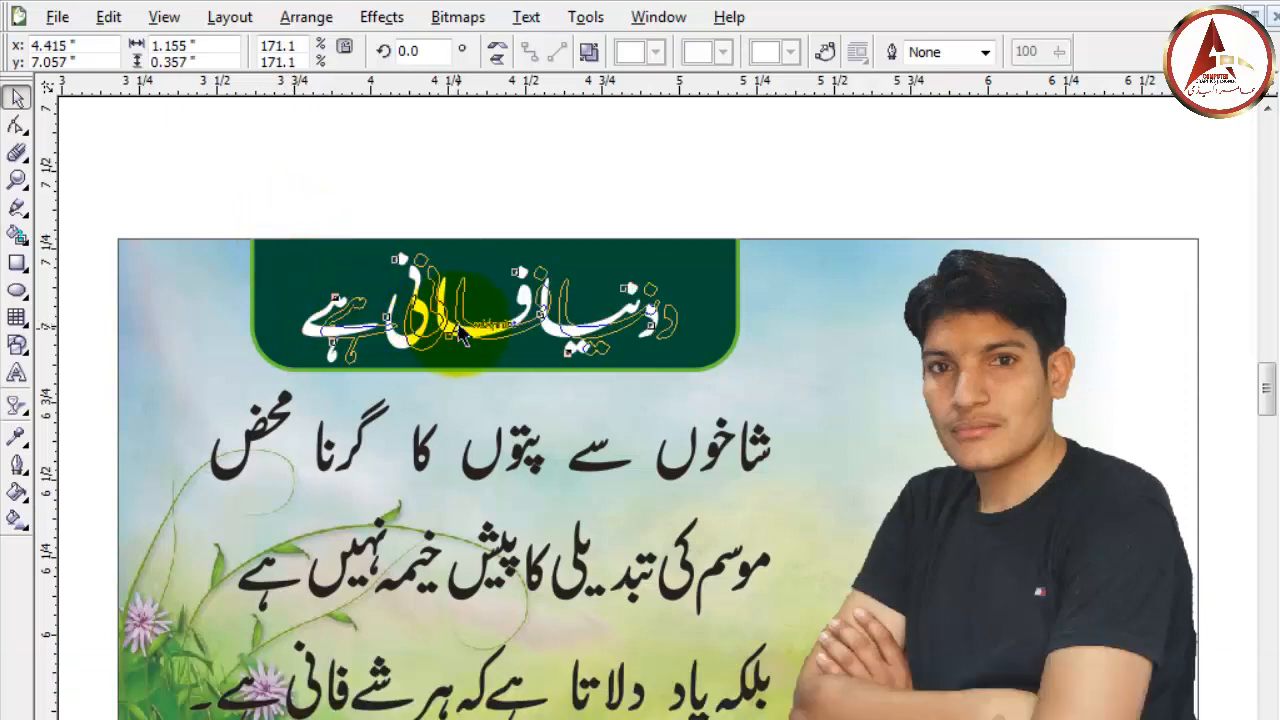
click(712, 192)
- Nudge the three-line Urdu verse down slightly and add a 2.0 pt outline behind the fill, scaled with the image, with rounded corners and caps
drag(1262, 385, 1268, 400)
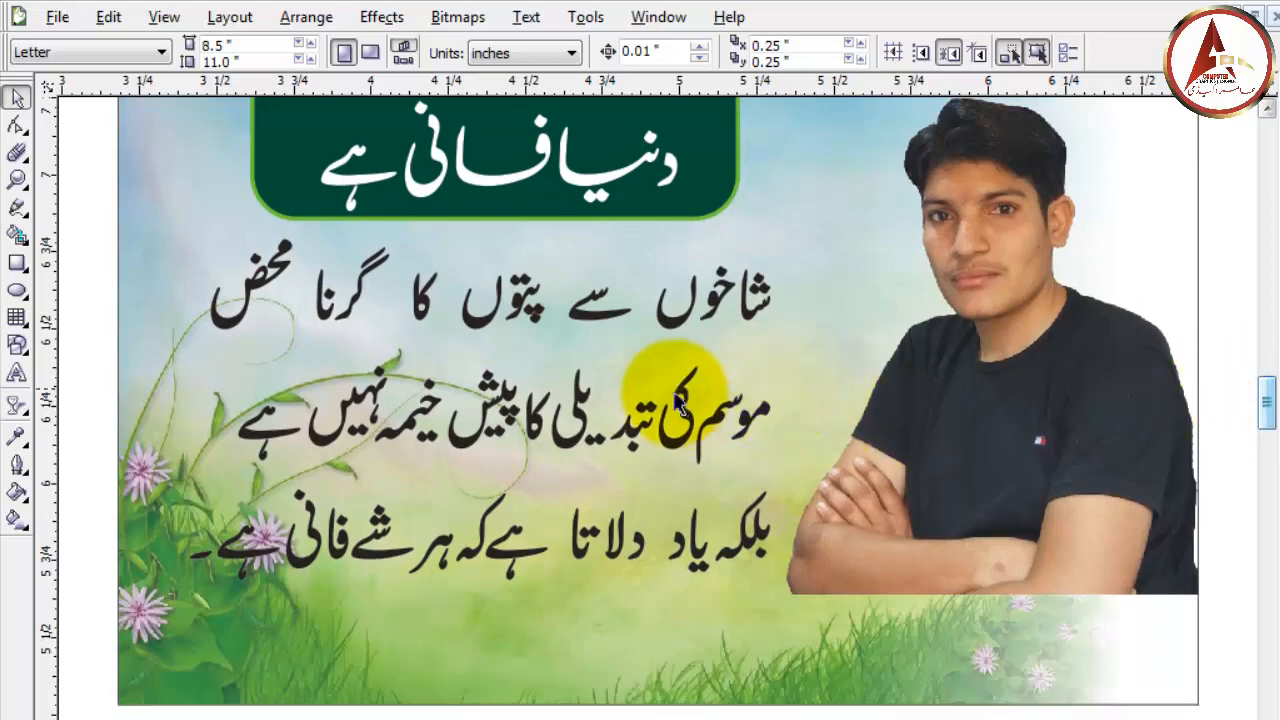
click(581, 318)
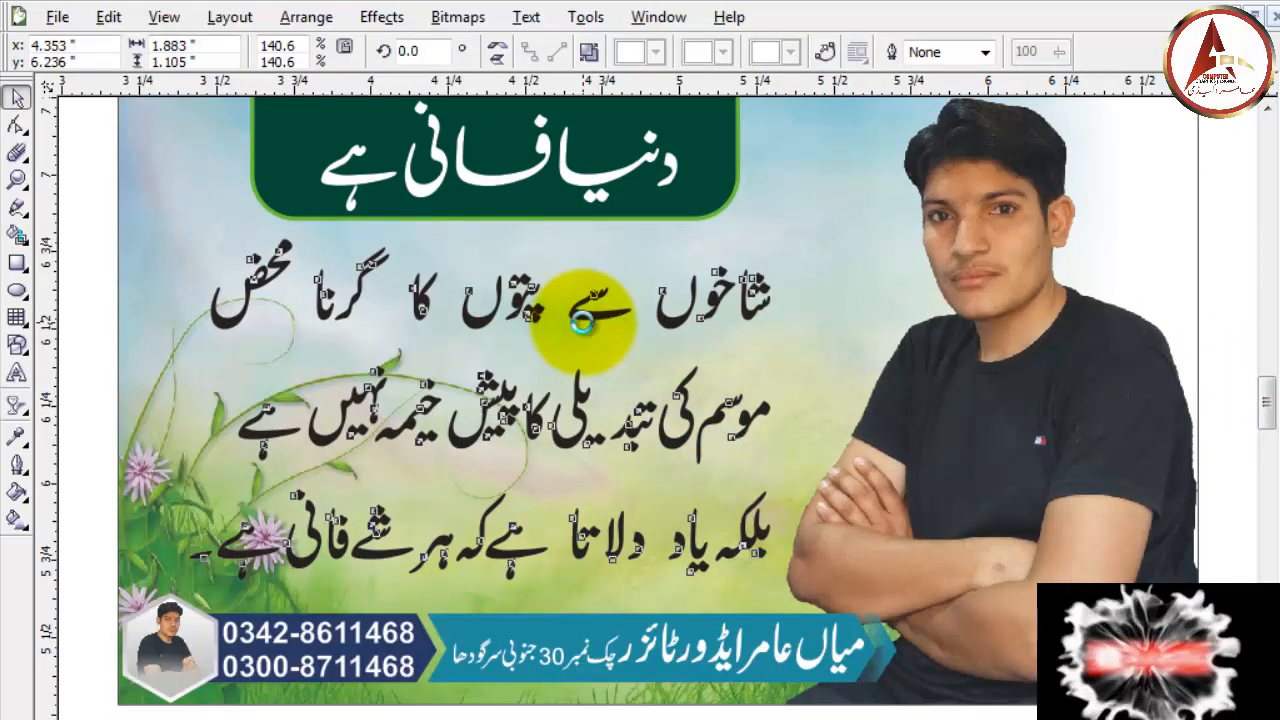
drag(583, 318, 583, 321)
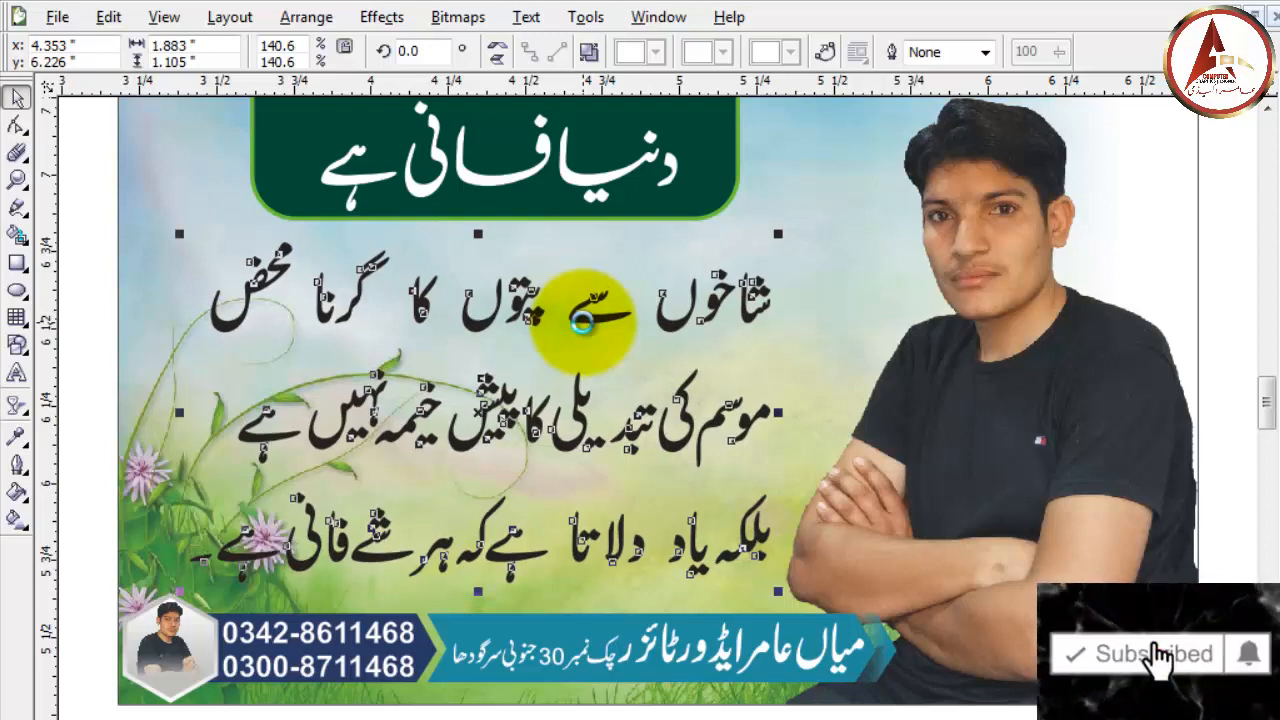
key(F12)
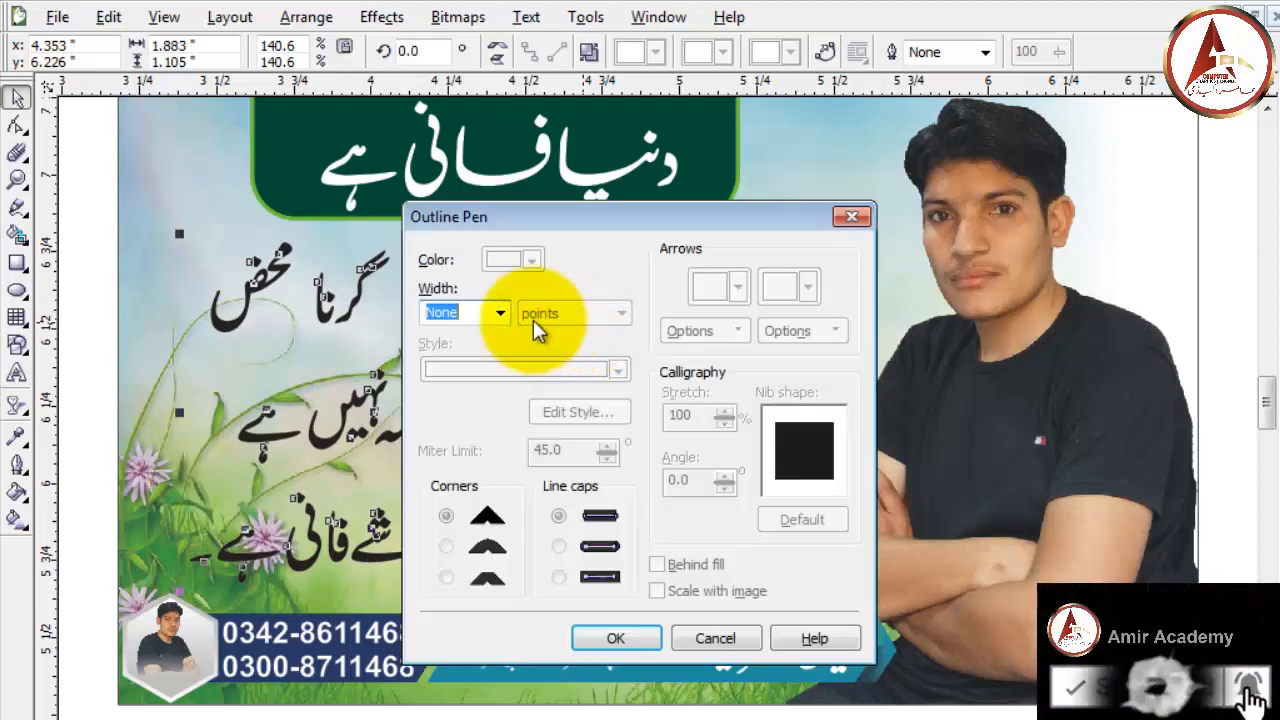
click(500, 313)
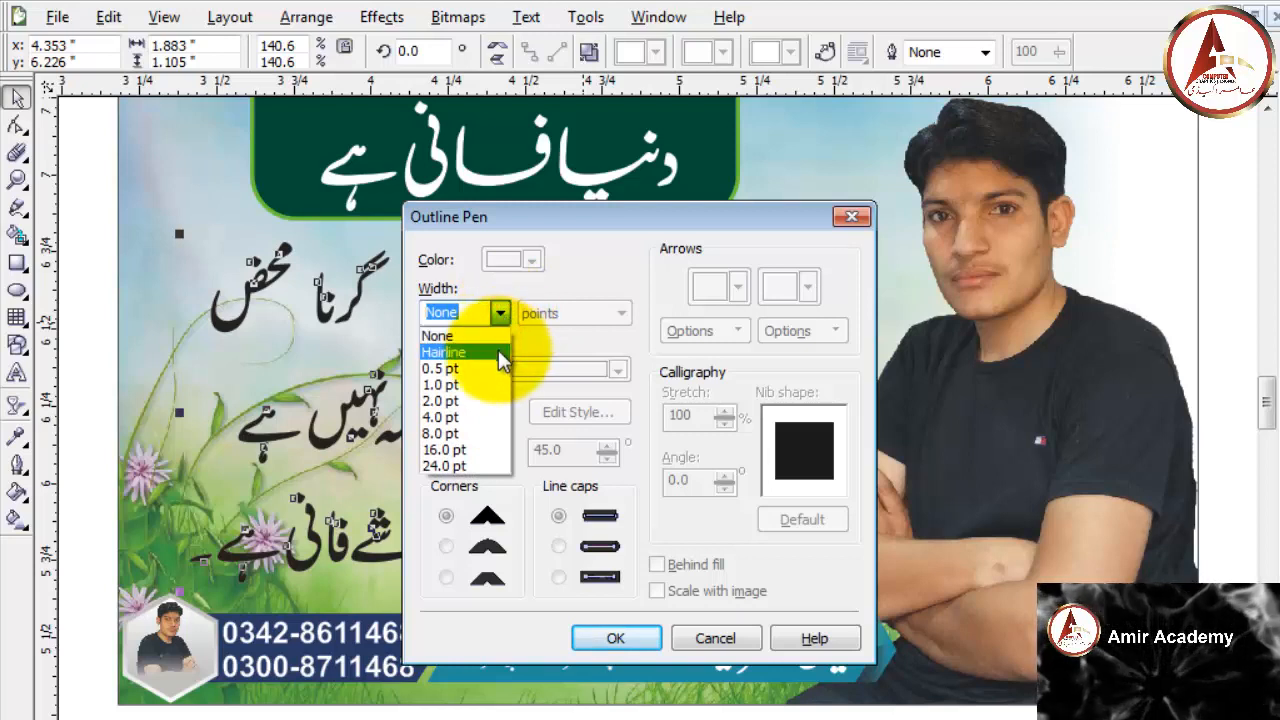
click(471, 402)
click(660, 565)
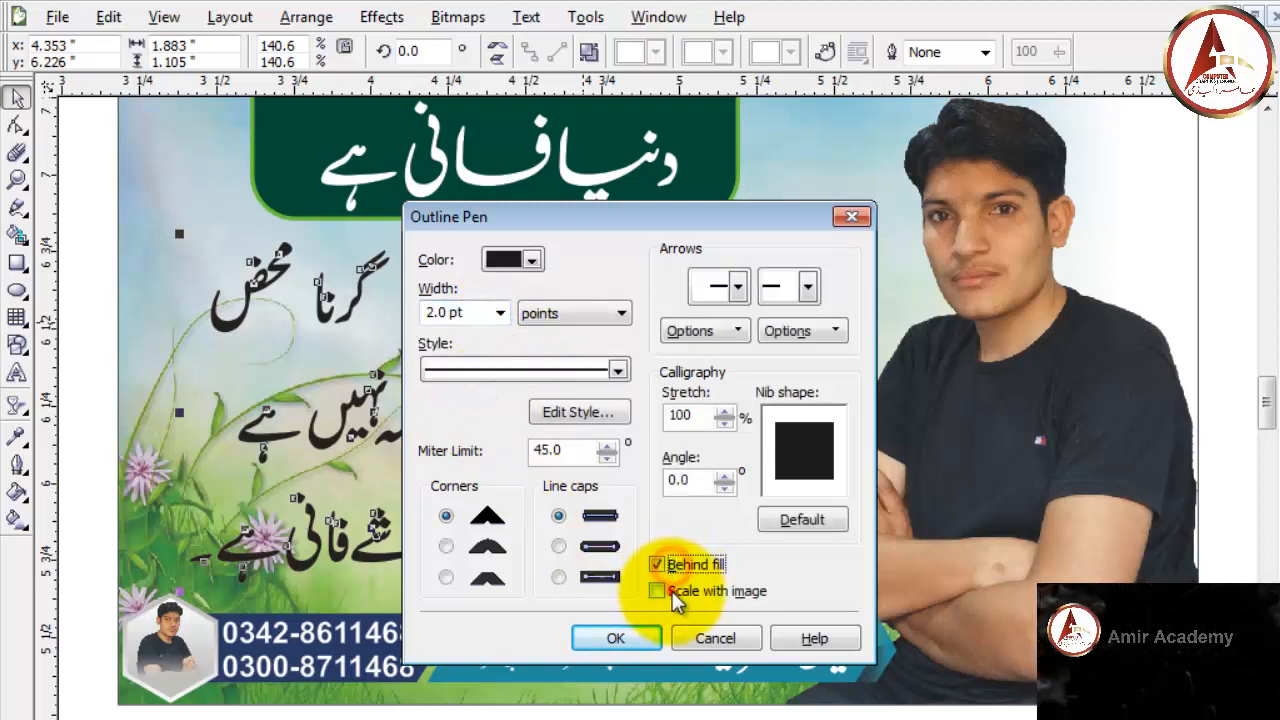
click(668, 592)
click(558, 546)
click(446, 546)
click(617, 638)
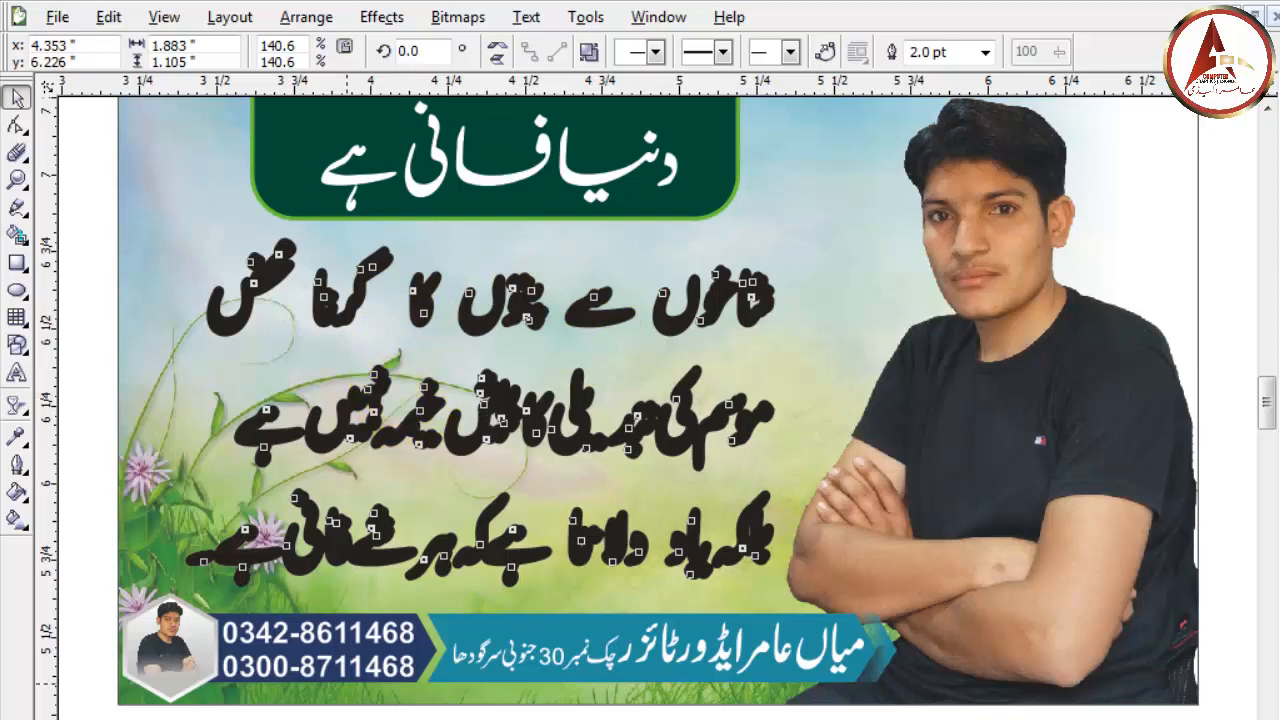
- Set the Urdu verse's outline to white and try dark blue, green, brown and orange fills on the lettering
right_click(330, 719)
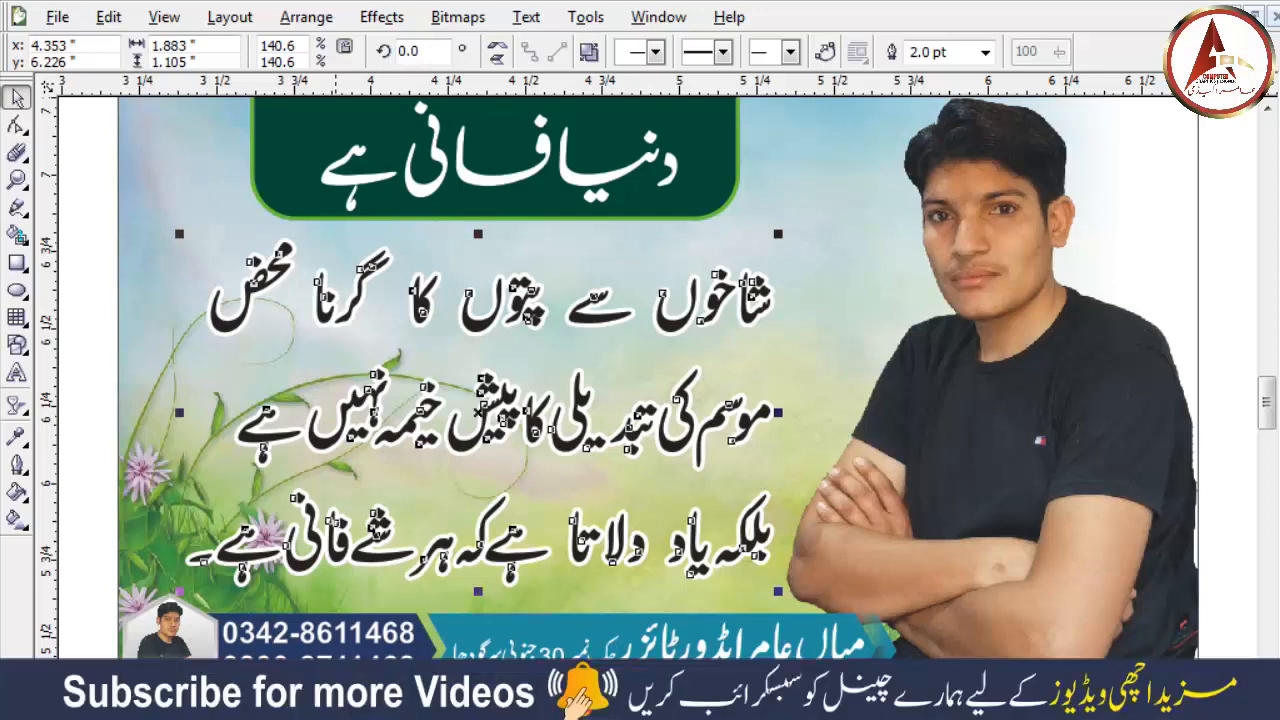
click(336, 690)
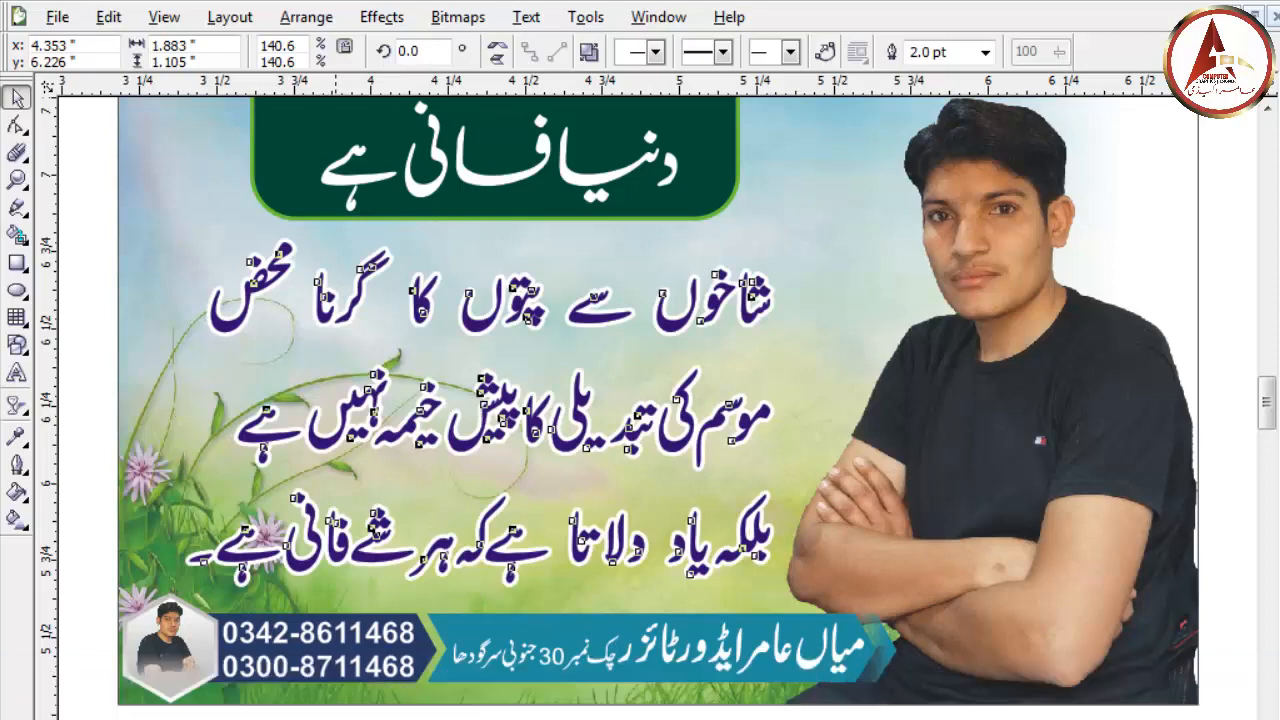
click(336, 716)
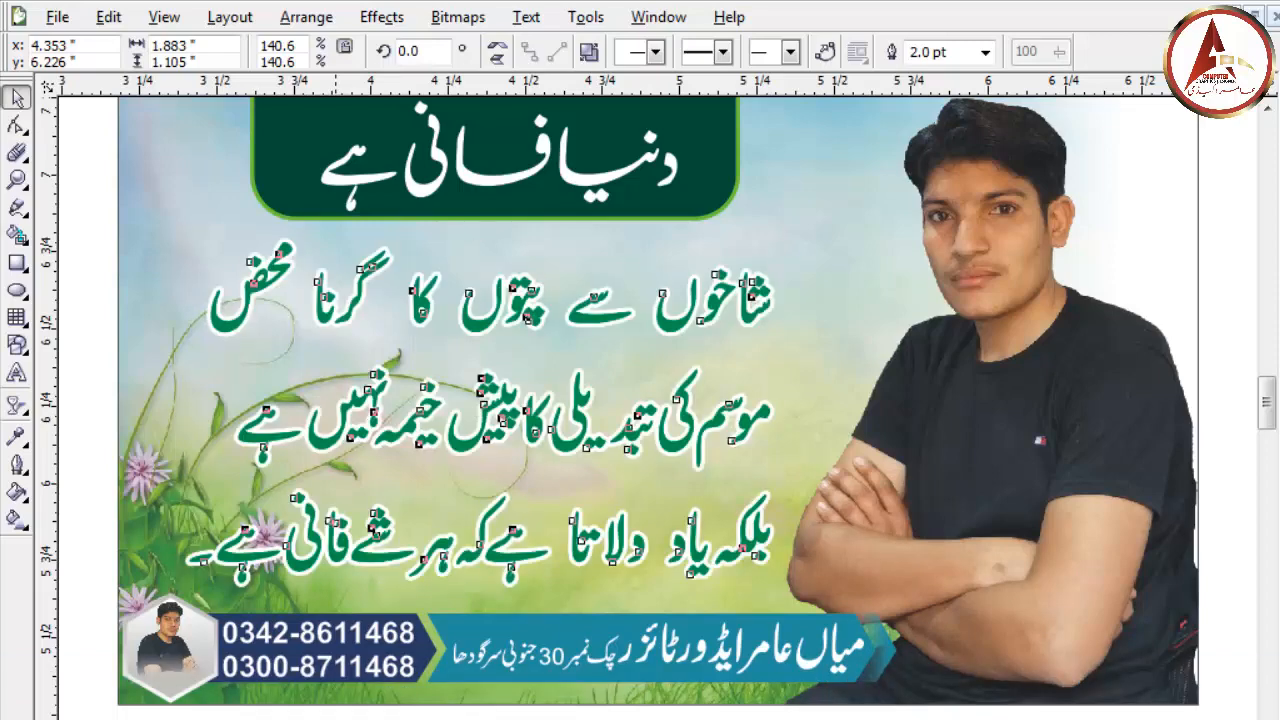
click(336, 716)
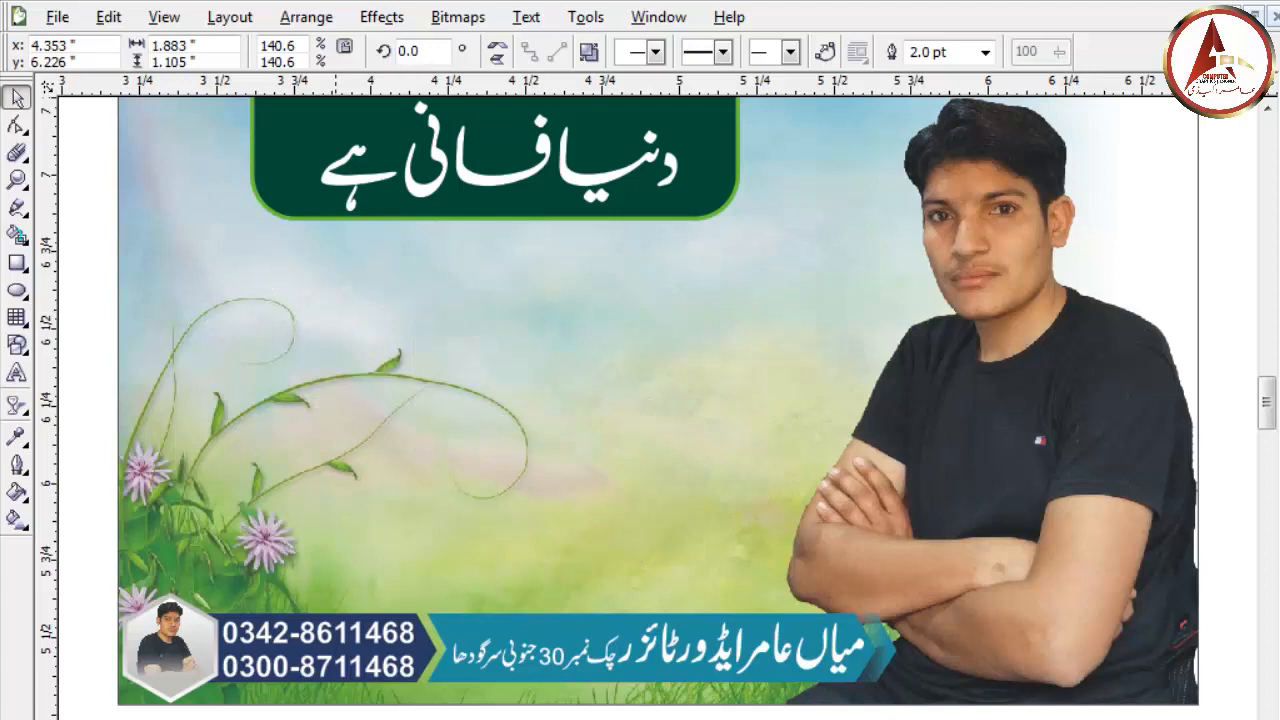
click(336, 716)
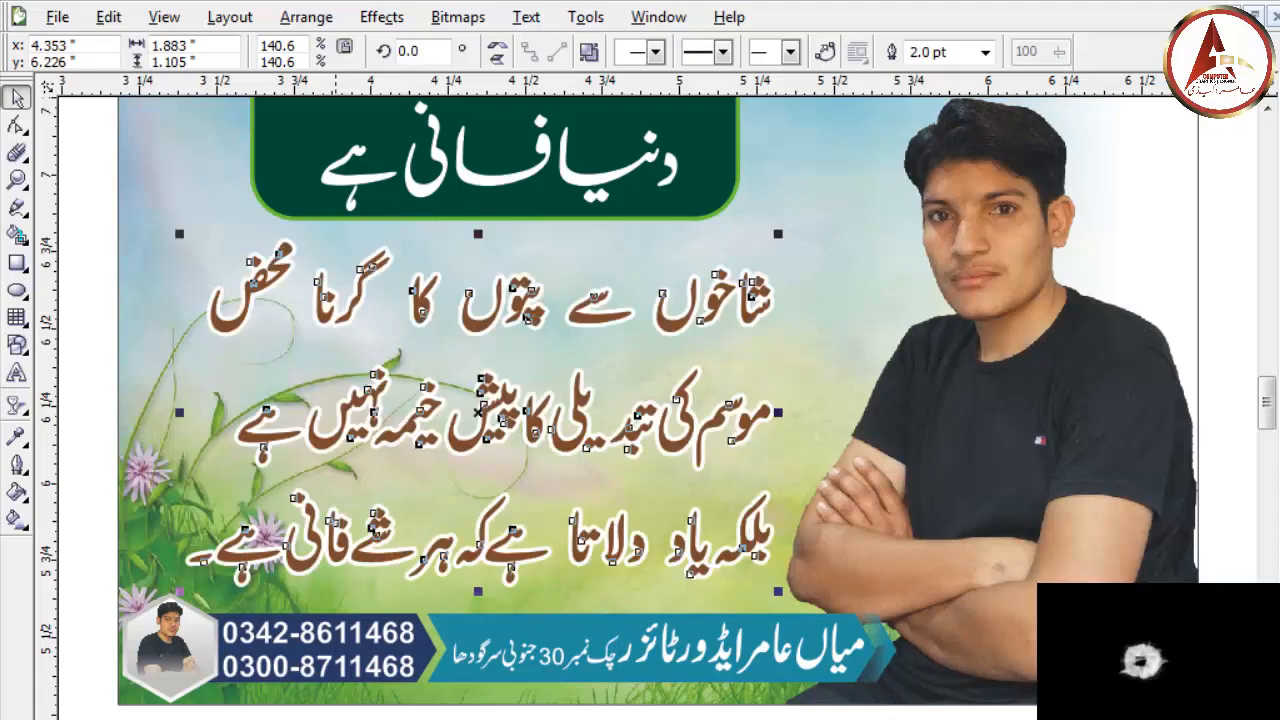
click(336, 716)
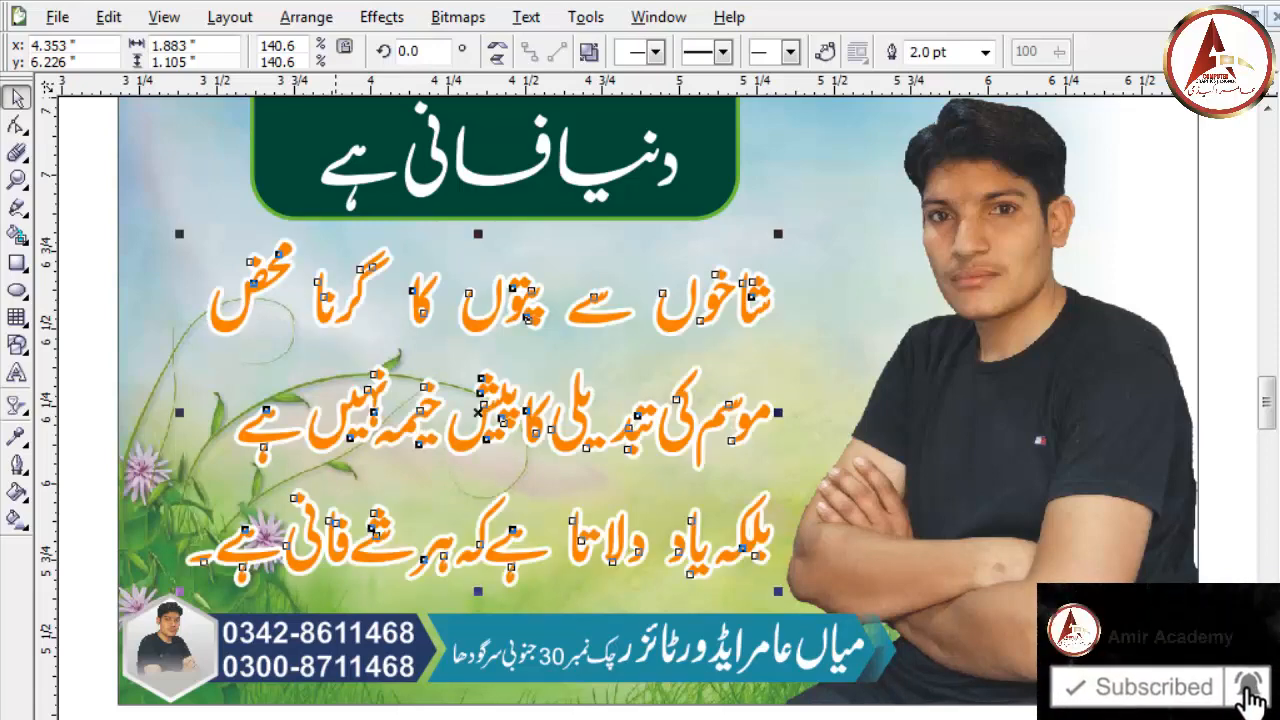
- Compare dark purple and pink fills on the three-line Urdu verse and settle on the dark purple fill
click(480, 598)
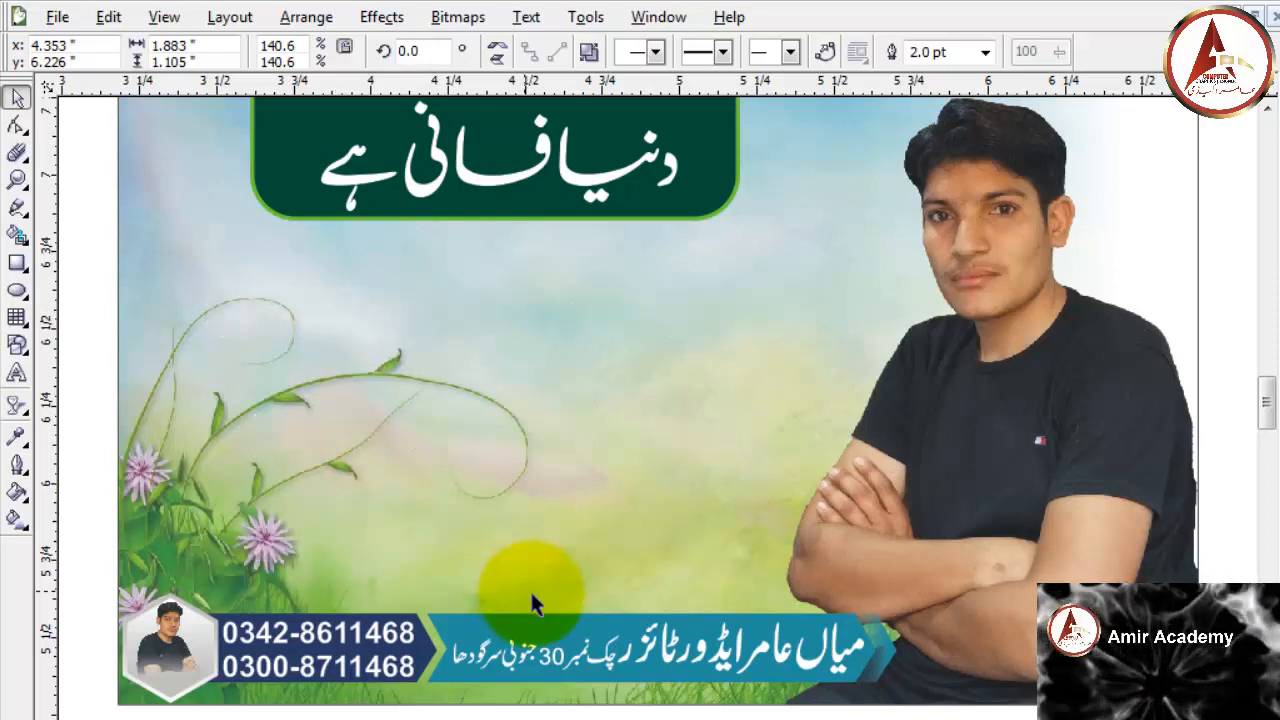
click(1220, 268)
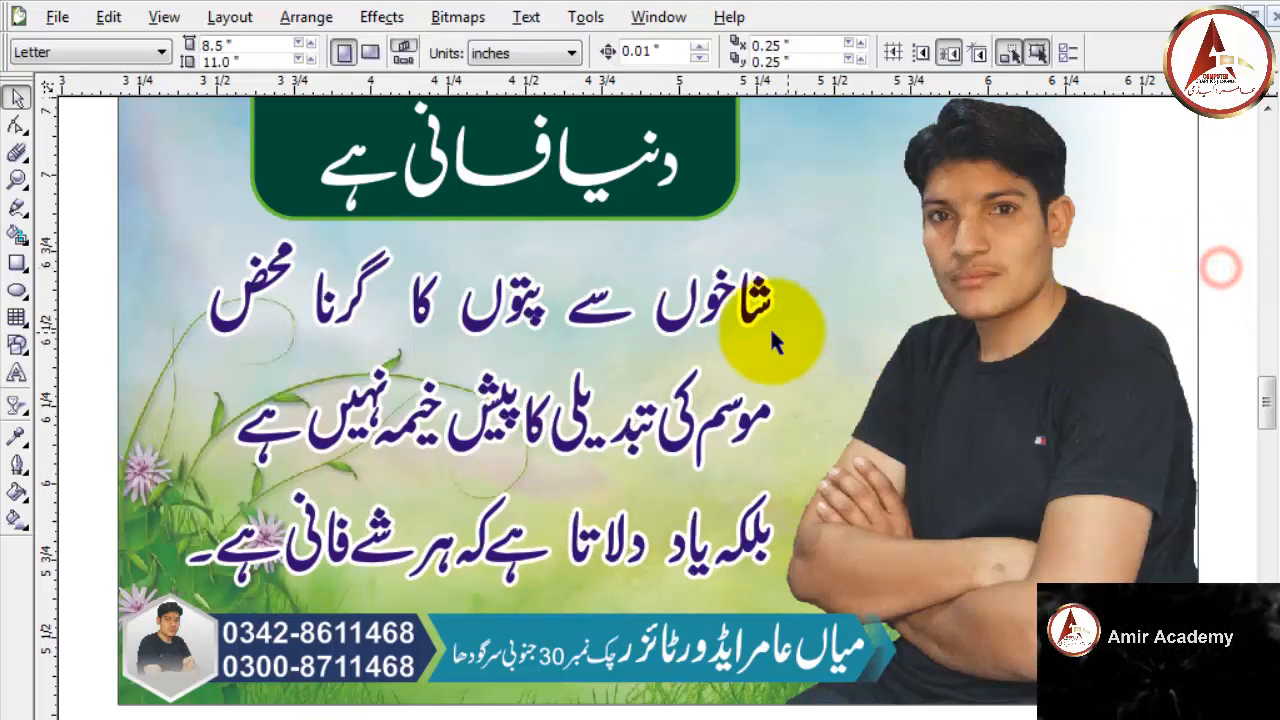
click(752, 318)
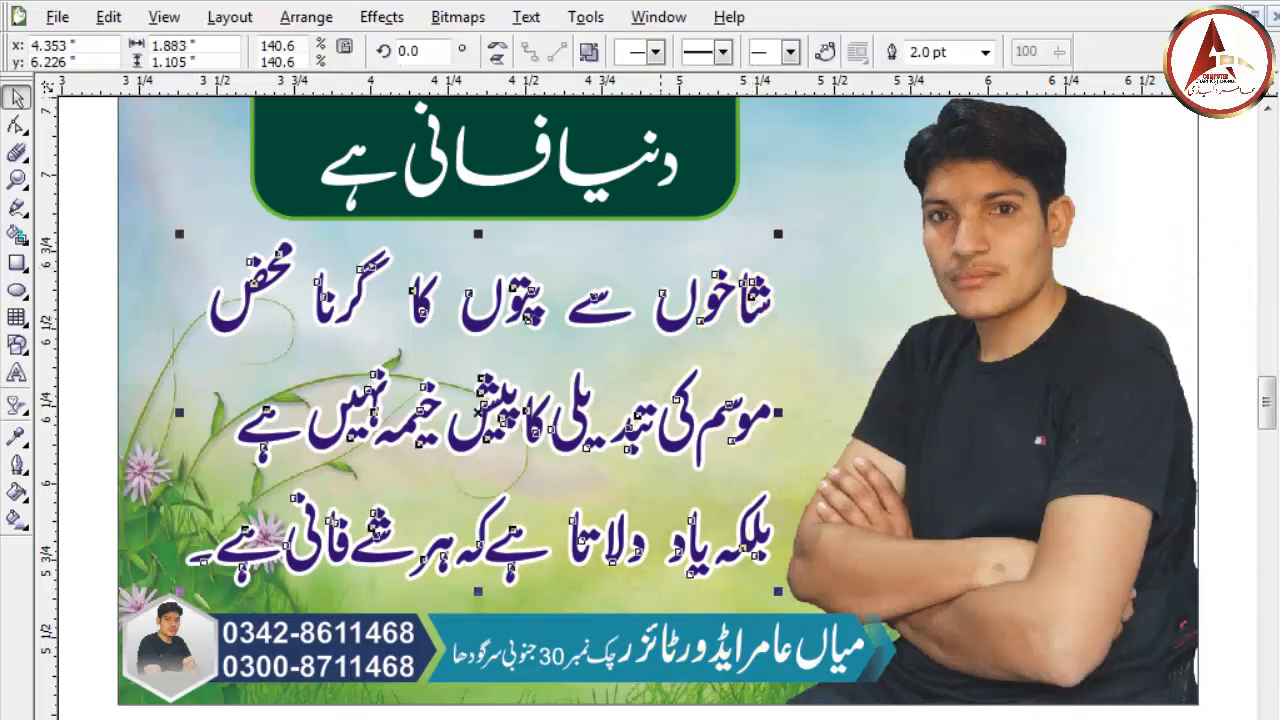
click(580, 718)
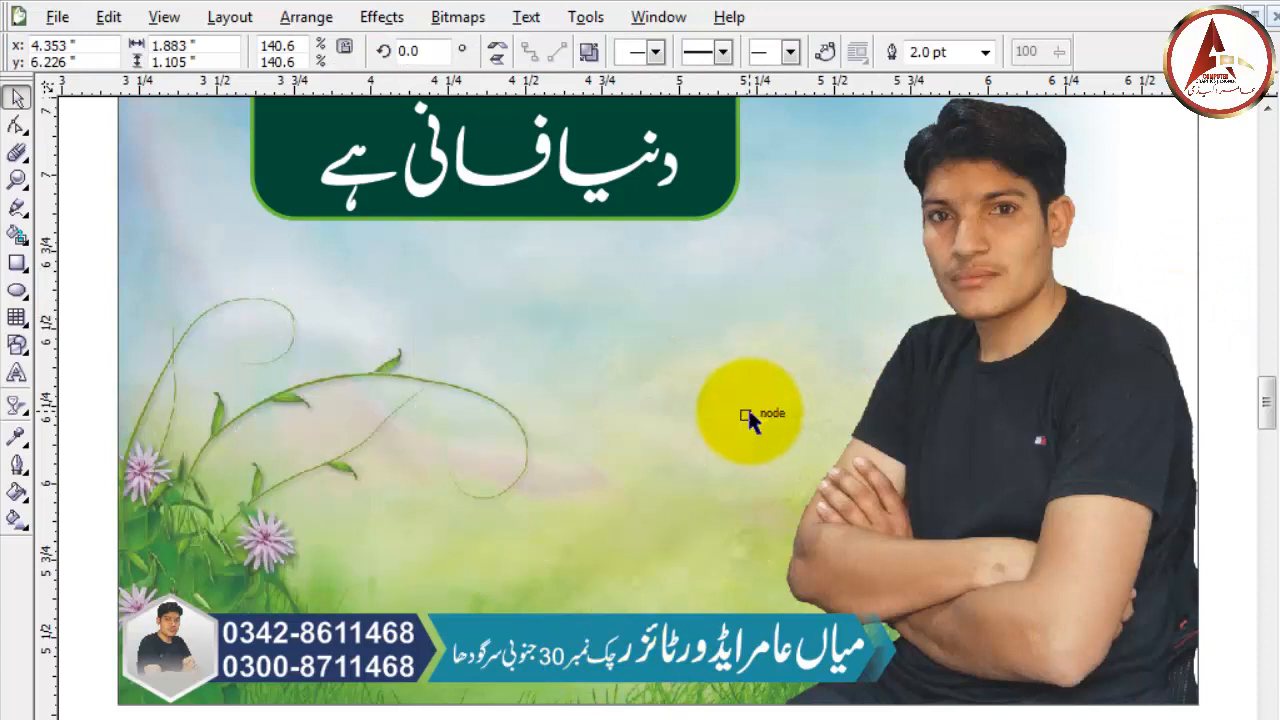
click(1212, 292)
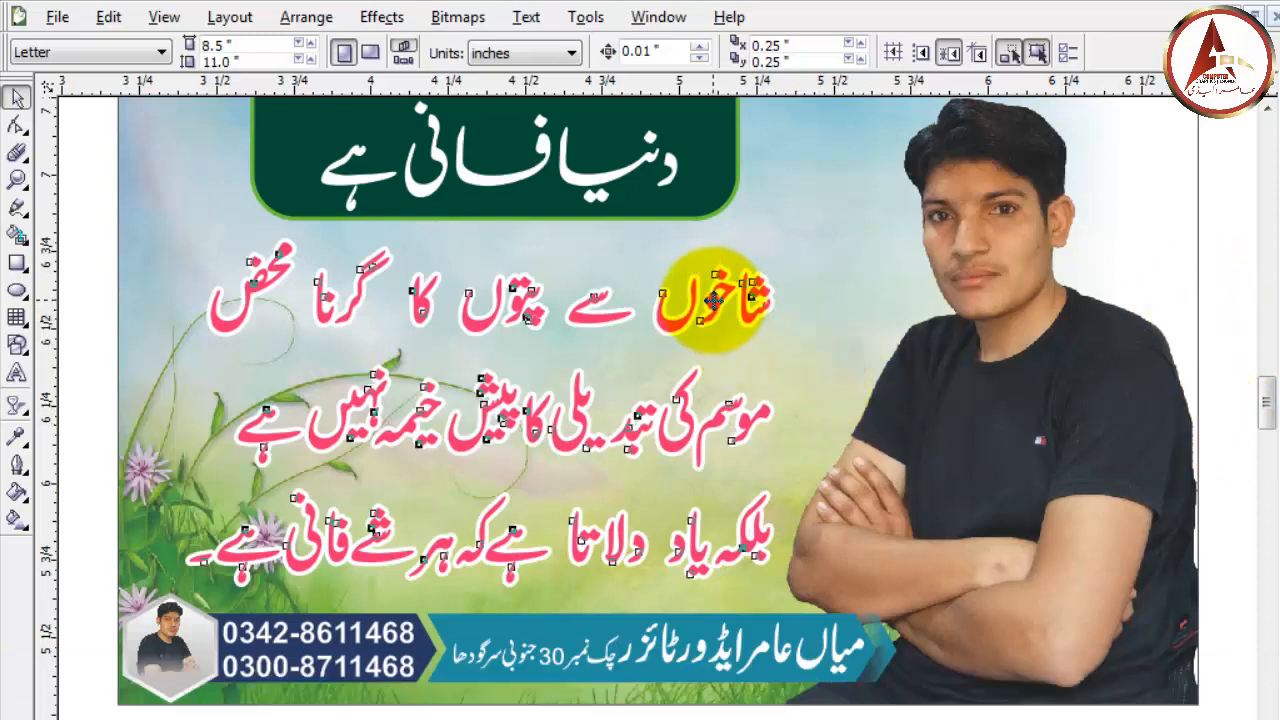
click(745, 295)
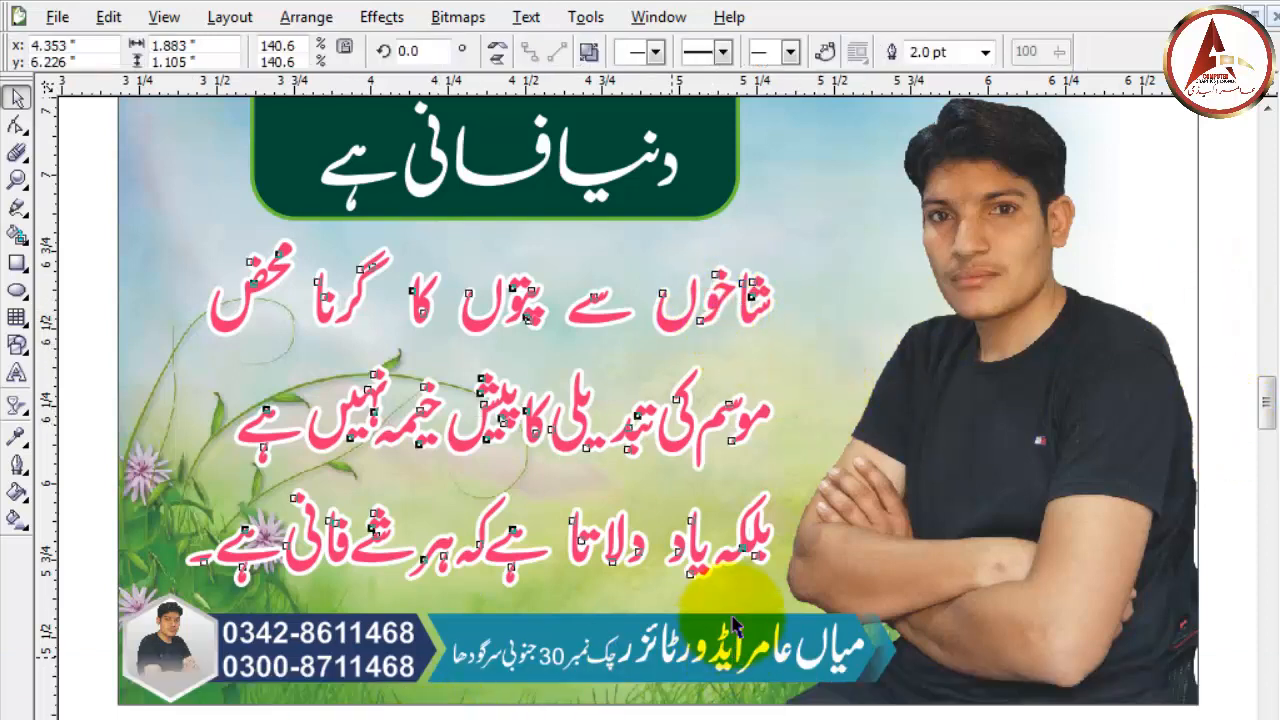
click(1260, 272)
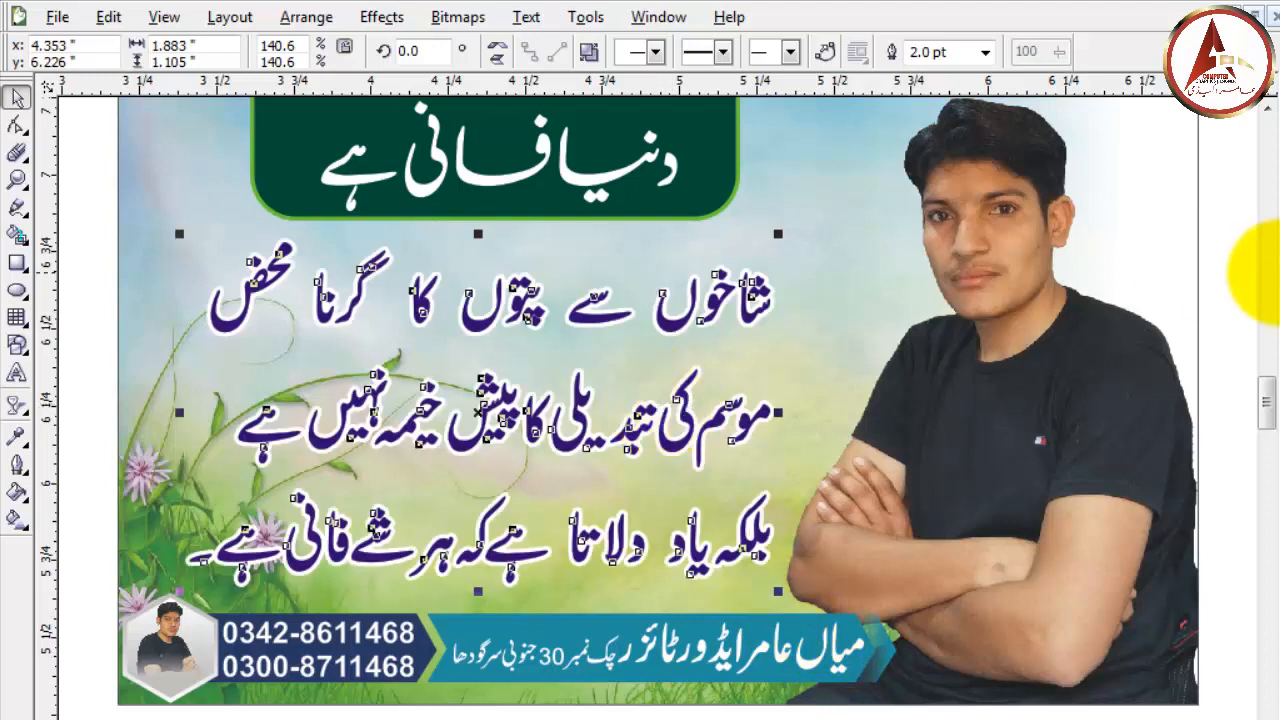
click(1210, 290)
- Place a copy of the Urdu verse with pink fill and outline behind the original as a shadow, offset 0.01 inches right and down
click(677, 314)
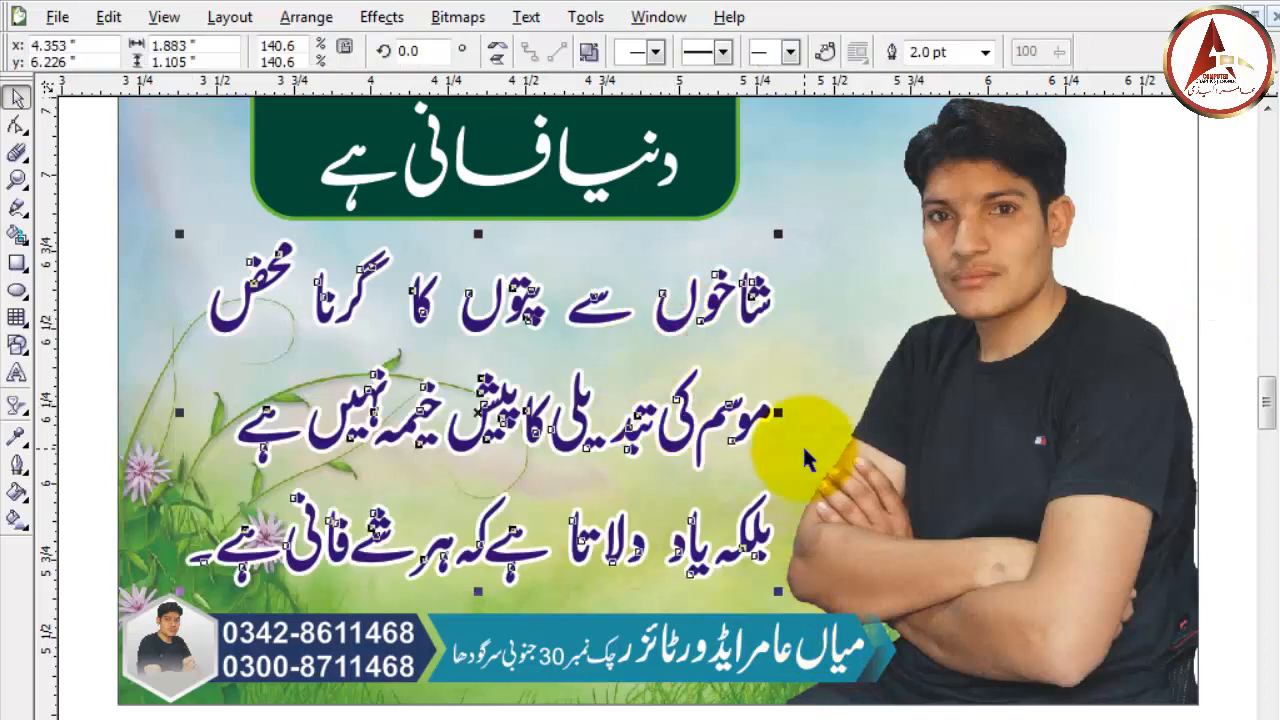
key(F12)
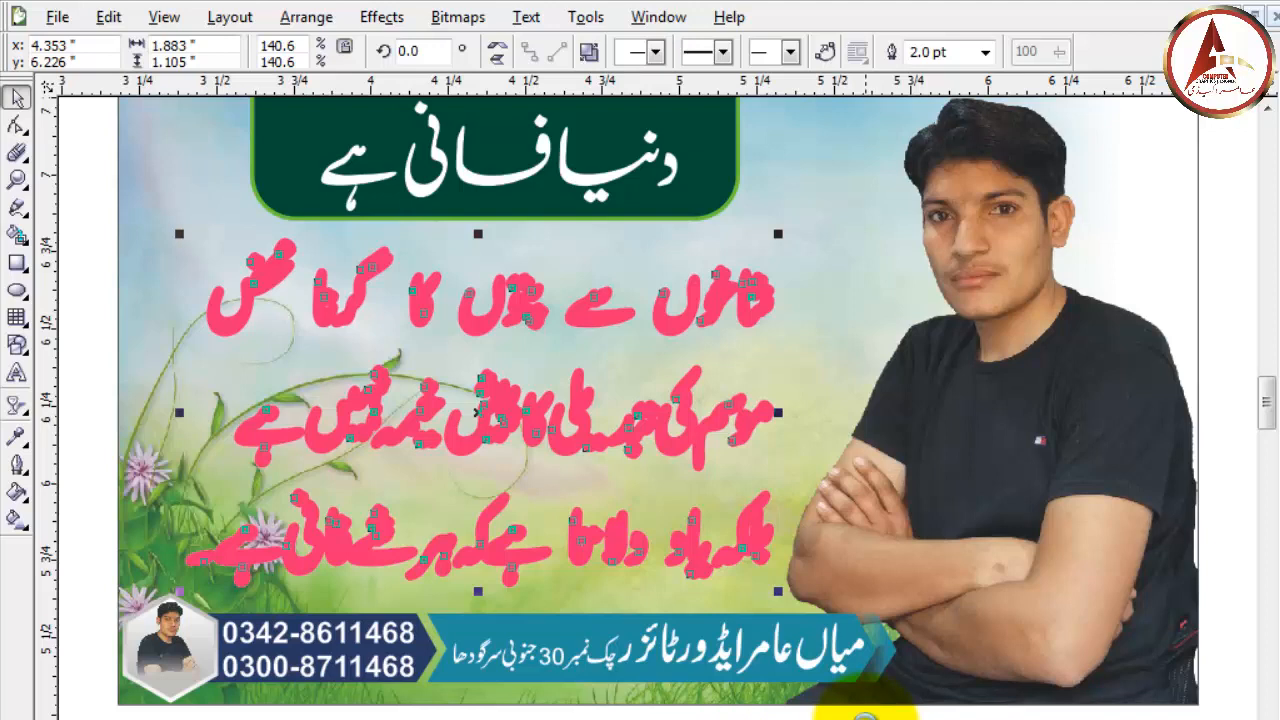
click(865, 714)
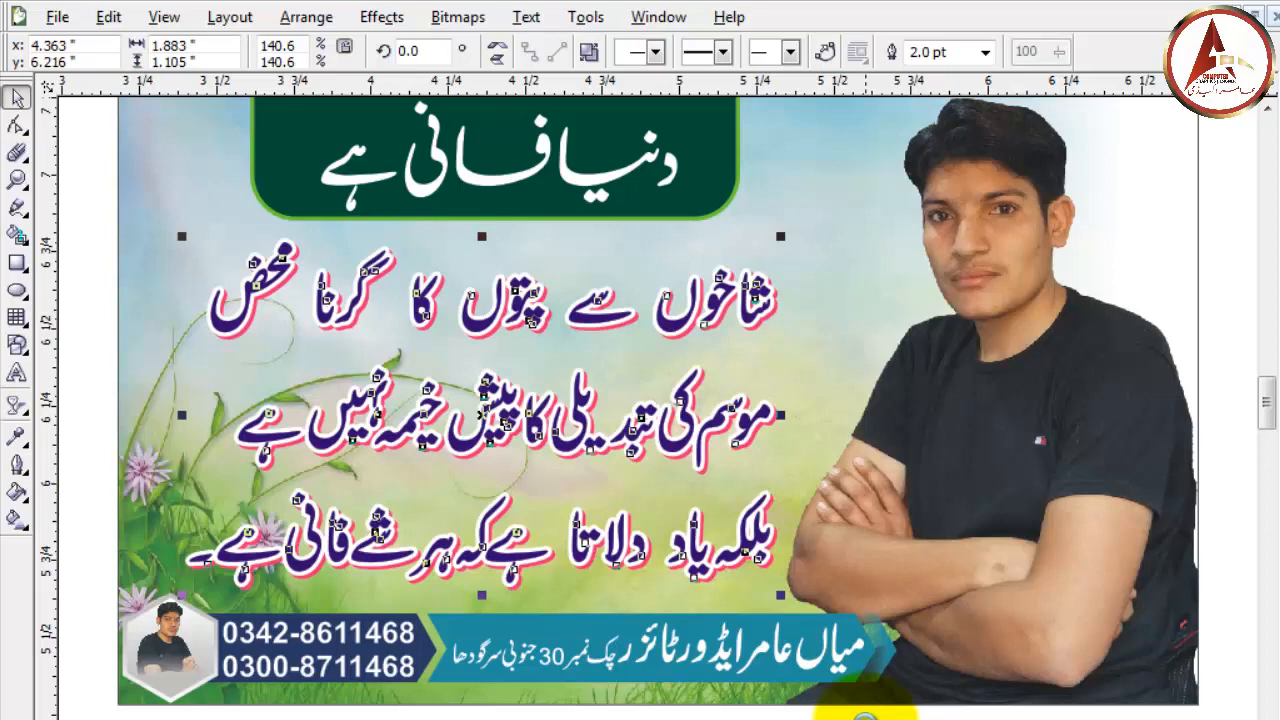
click(1230, 605)
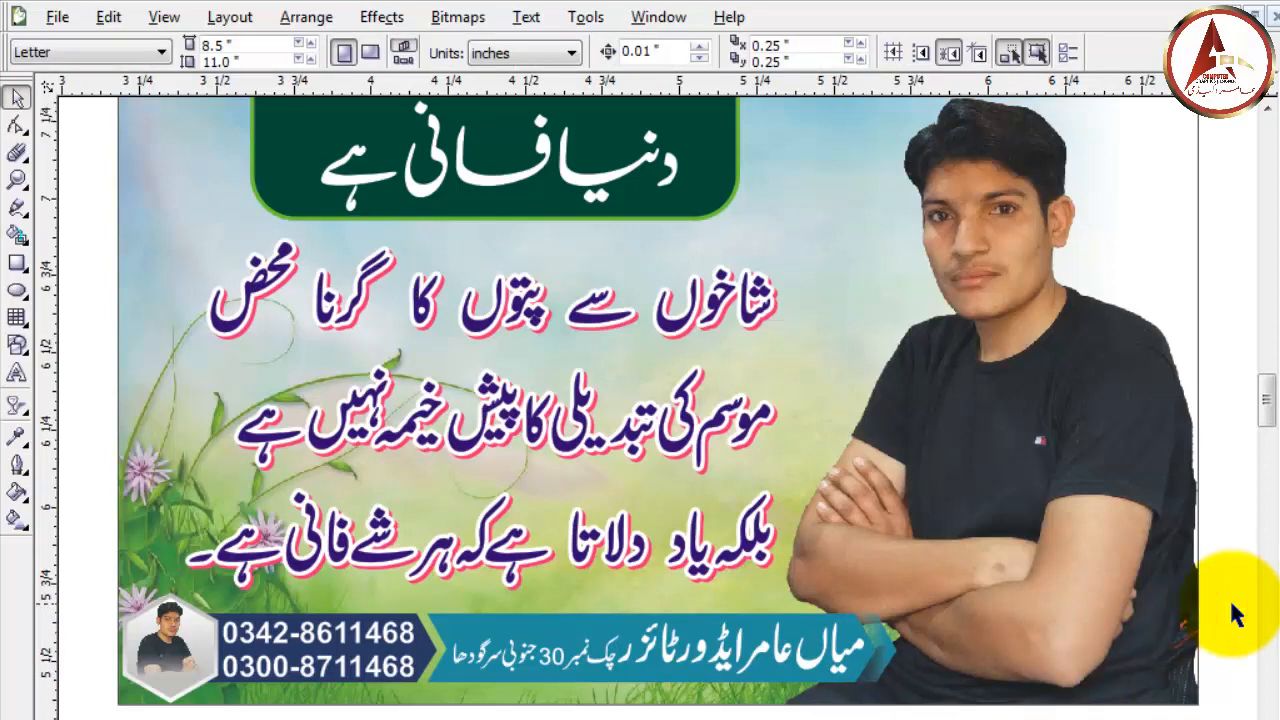
scroll(1235, 615, up, 1)
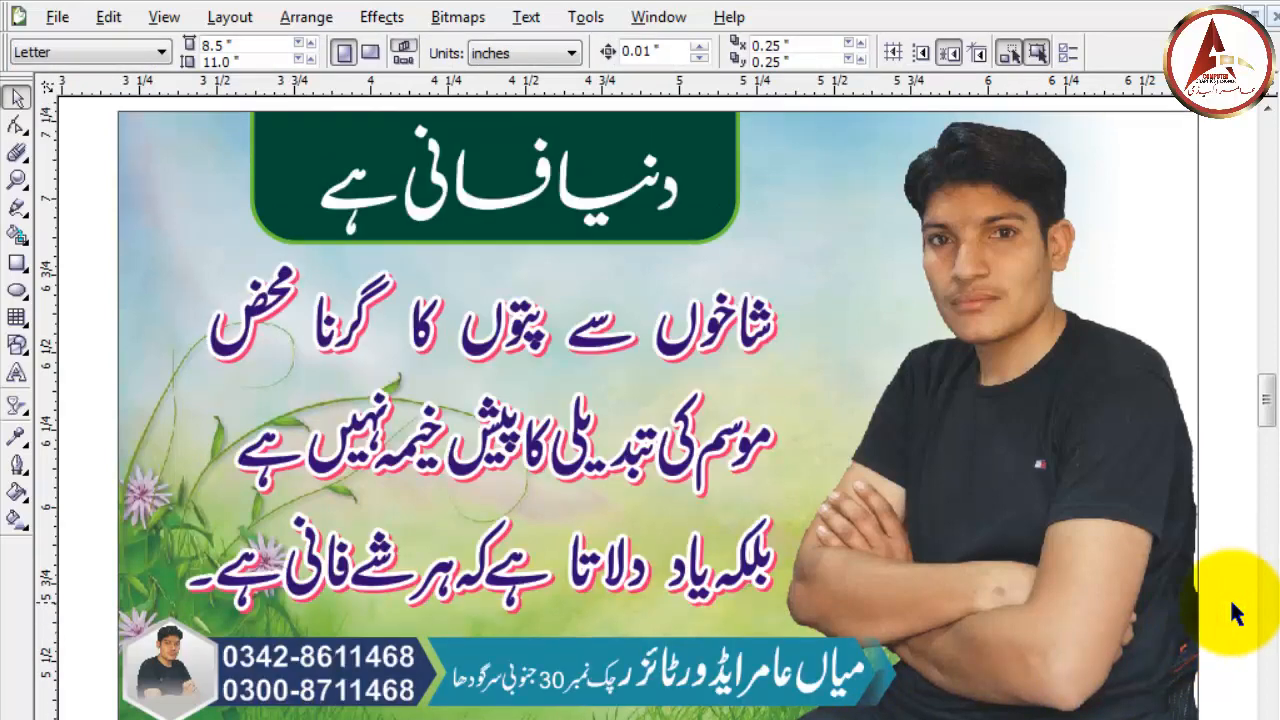